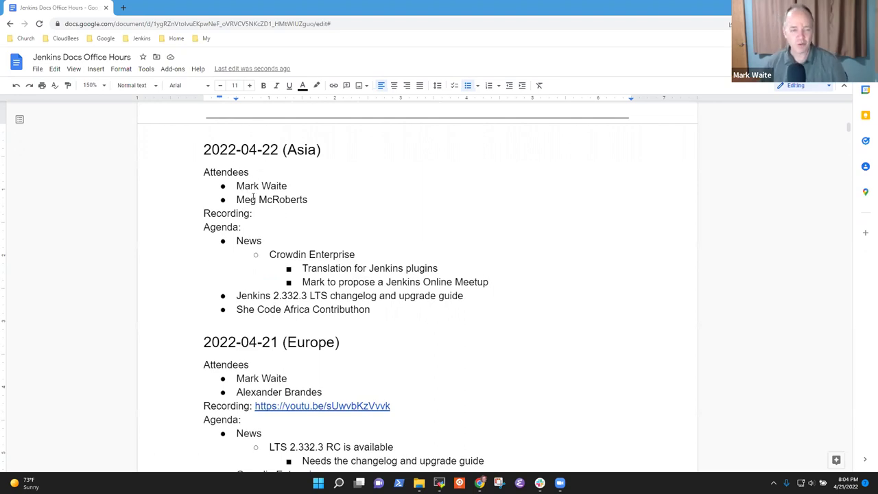
Add a new bullet with the third attendee's name below the last attendee of the 2022-04-22 (Asia) notes
click(278, 200)
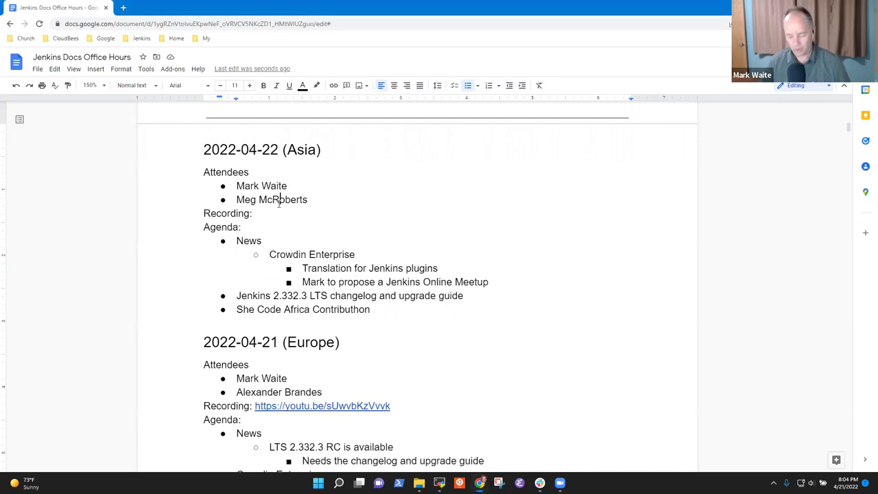
key(Return)
text(Kristin Whet)
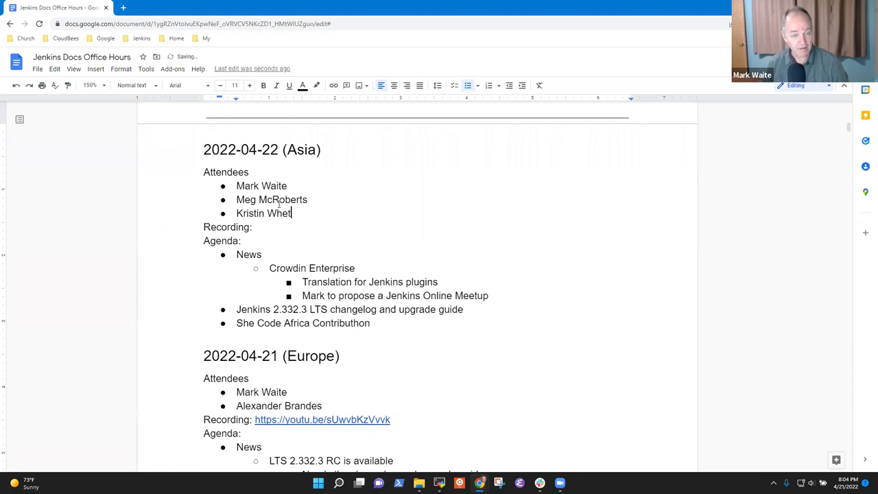
text(stone)
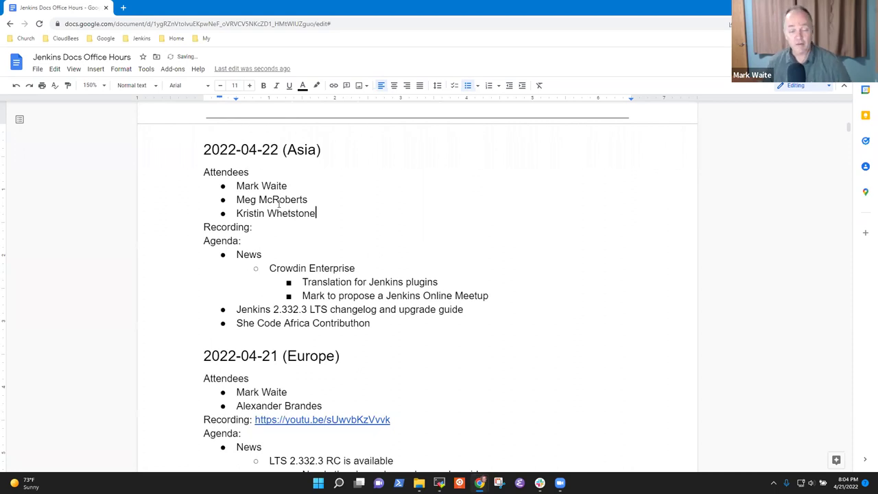
Step through the agenda items (Jenkins 2.332.3, She Code Africa Contributhon) into the previous meeting's notes
key(Down)
key(Down)
key(Down)
key(Home)
key(shift+End)
key(Down)
key(Down)
key(Down)
key(Down)
key(Home)
key(shift+End)
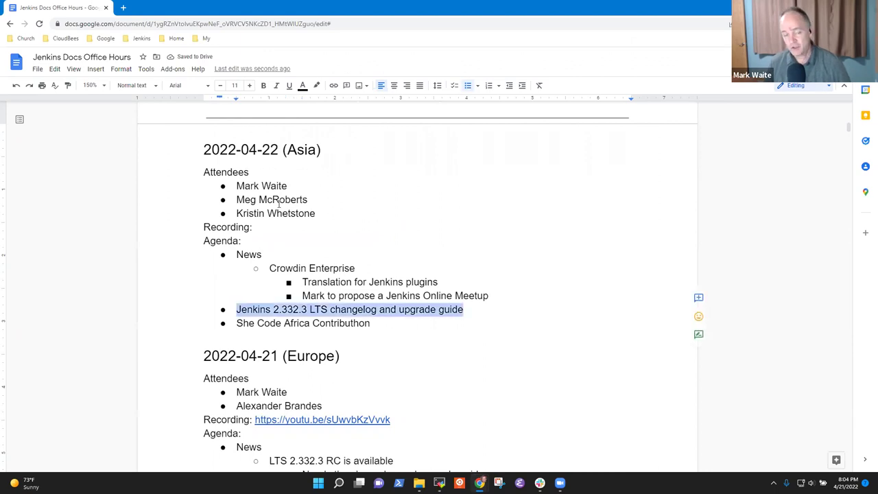
key(Down)
key(Home)
key(shift+End)
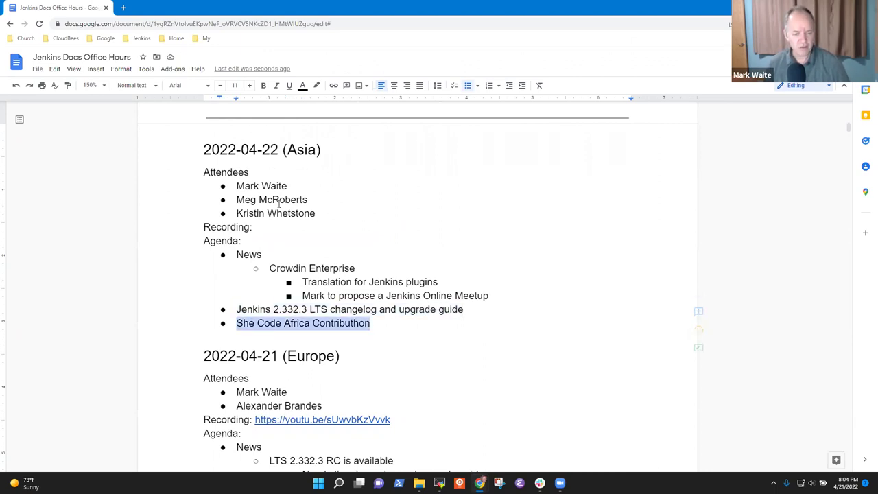
key(End)
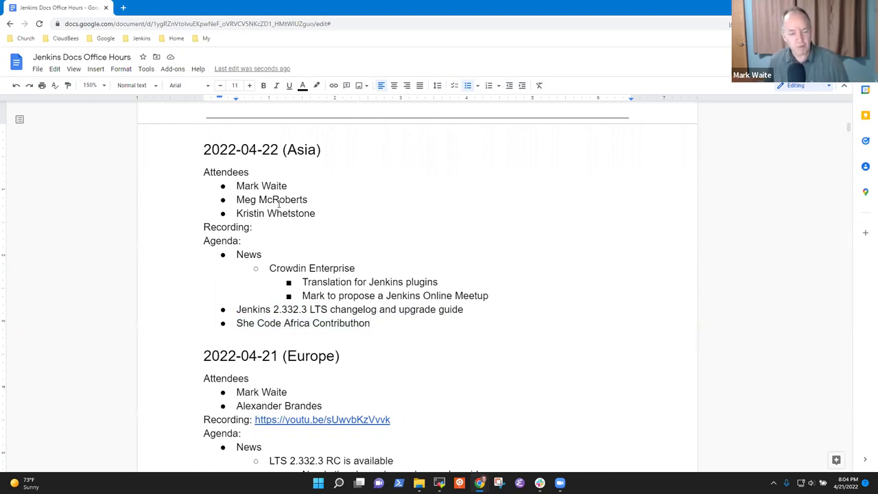
key(Down)
key(Down)
key(Down)
key(Down)
key(Down)
key(Down)
key(Down)
key(Down)
key(Down)
key(Down)
key(Down)
key(Down)
key(Down)
key(Down)
key(Down)
key(Down)
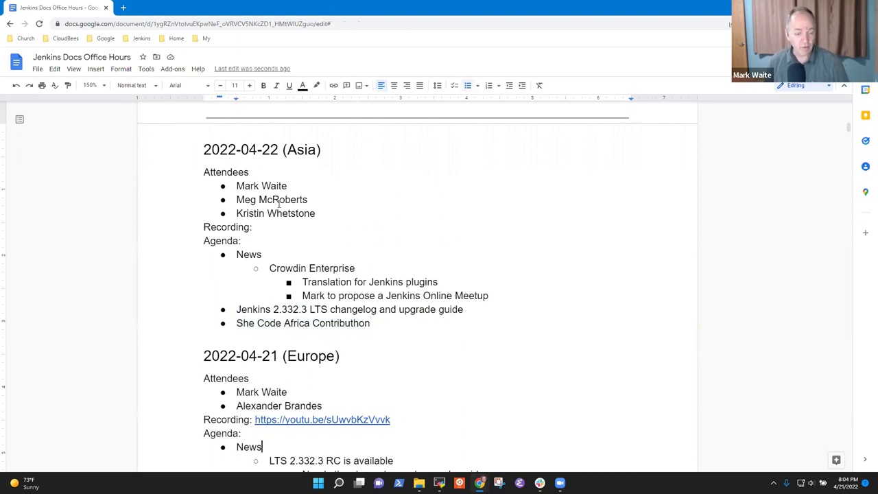
Check the 2022-04-15 upgrade instructions item, then return below She Code Africa Contributhon
key(Down)
key(Down)
key(Down)
key(Down)
key(Down)
key(Down)
key(Down)
key(Down)
key(Down)
key(Down)
key(Down)
key(Down)
key(Down)
key(Down)
key(Down)
key(Down)
key(Down)
key(Down)
key(Down)
key(Down)
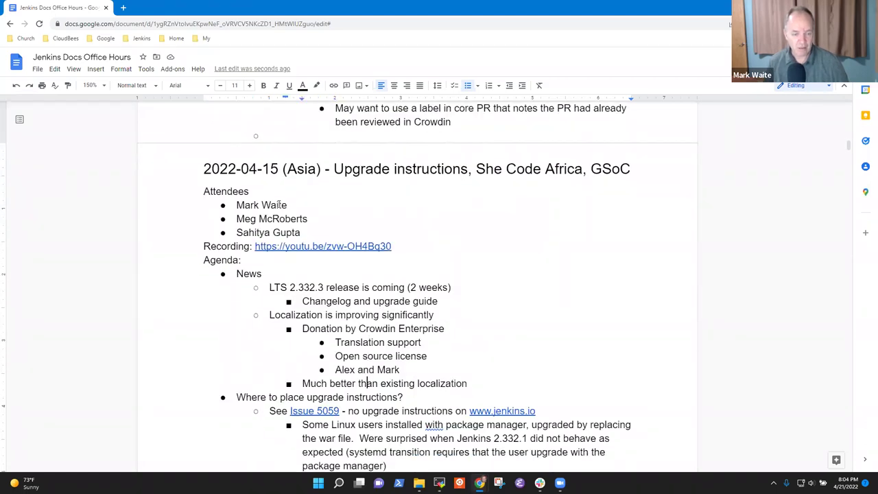
key(Home)
key(shift+End)
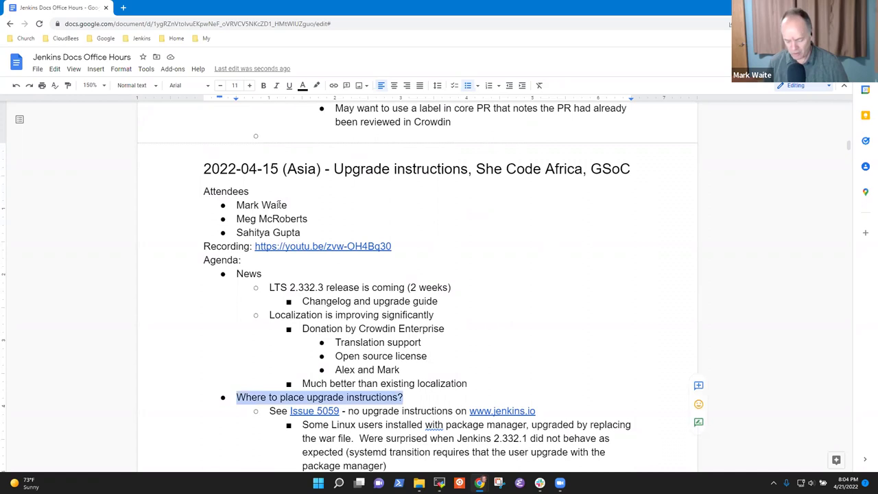
key(Up)
key(Up)
key(Up)
key(Up)
key(Up)
key(Up)
key(Up)
key(Up)
key(Up)
key(Up)
key(Up)
key(Up)
key(Up)
key(Up)
key(Up)
key(Up)
key(Up)
key(Up)
key(Up)
key(Up)
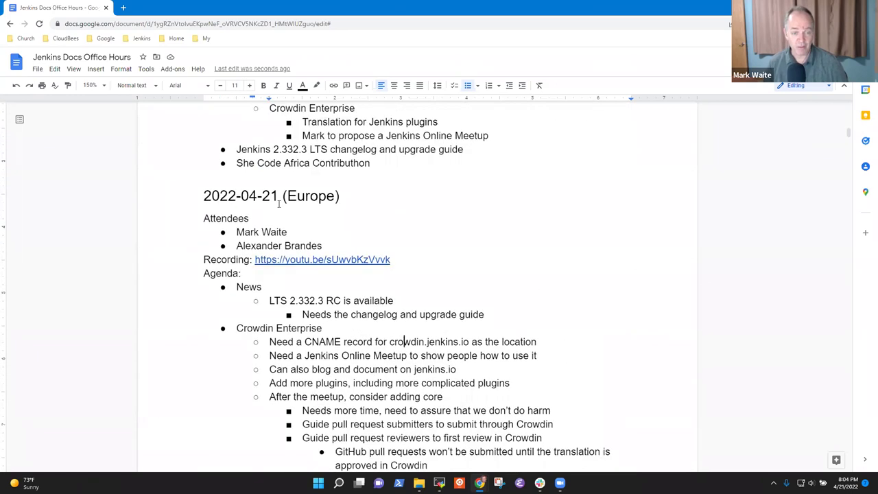
key(Up)
key(Up)
key(Return)
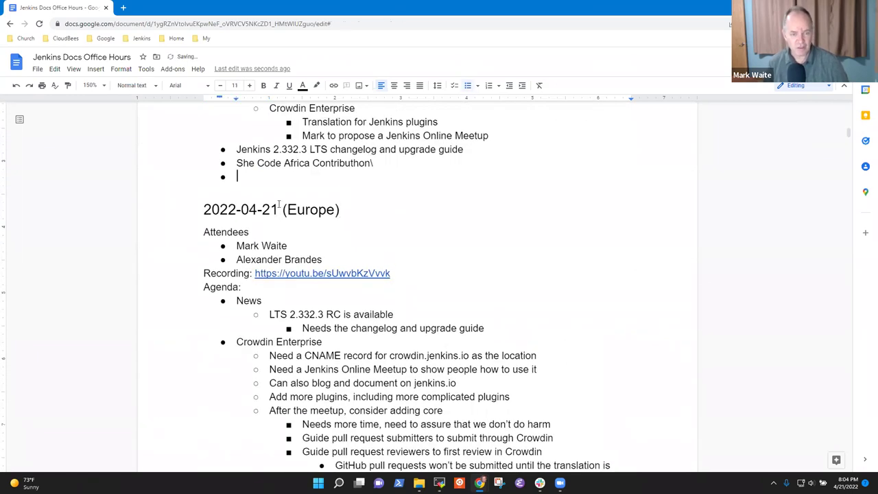
key(BackSpace)
key(BackSpace)
text(\)
key(BackSpace)
Add 'Where to place upgrade instructions?' with an indented 'Current status' sub-point
key(Return)
text(Where to place upgrade instructions?)
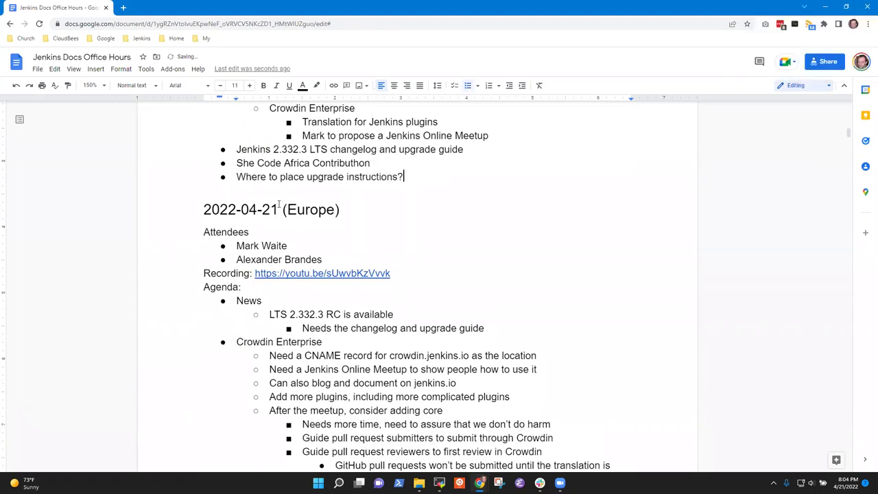
key(Return)
key(Tab)
text(Many)
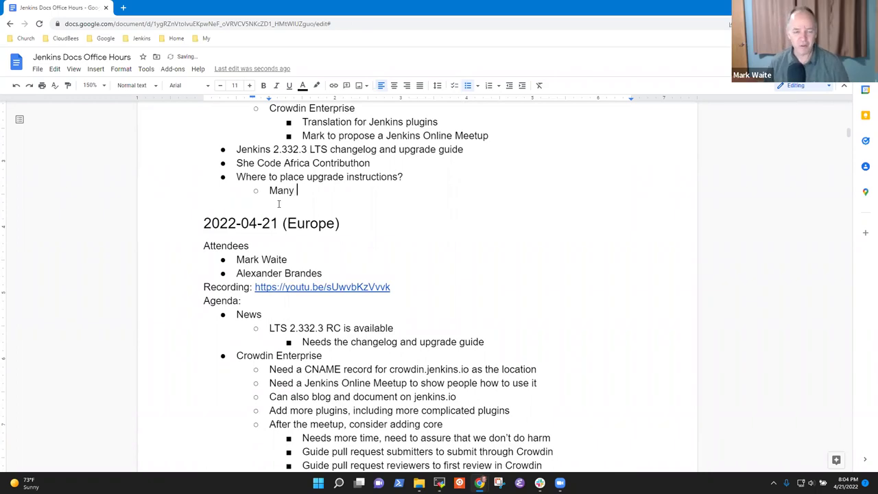
key(ctrl+BackSpace)
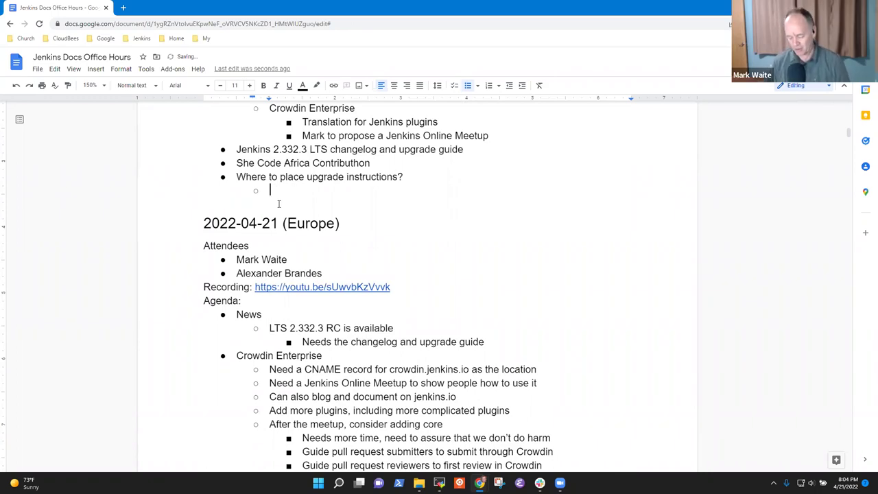
text(Current status)
Add a 'Google Summer of Code status' agenda item below She Code Africa Contributhon
key(Up)
key(Up)
key(Up)
key(Up)
key(Up)
key(Up)
key(Up)
key(Up)
key(Up)
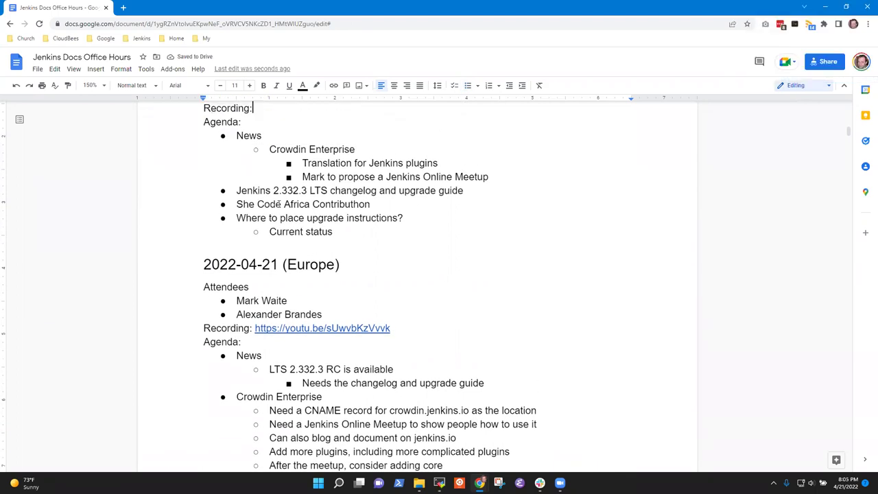
key(Down)
key(Down)
key(Down)
key(Down)
key(Down)
key(Down)
key(End)
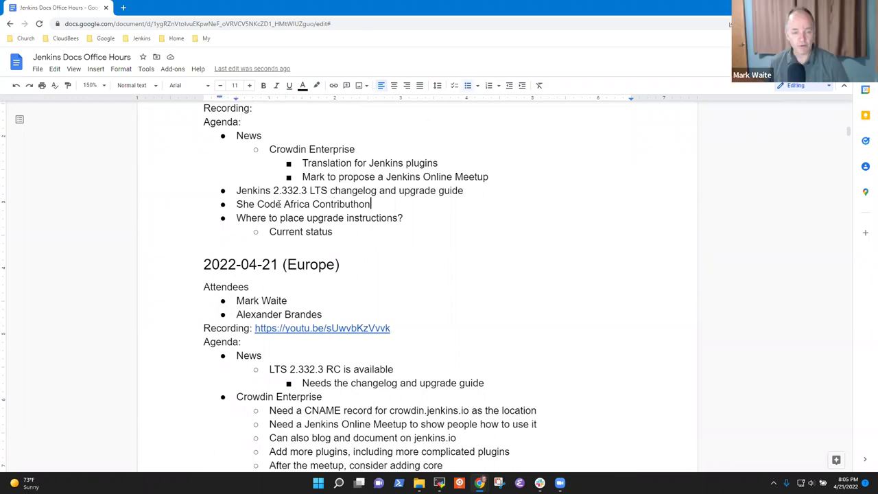
key(Return)
text(Google S)
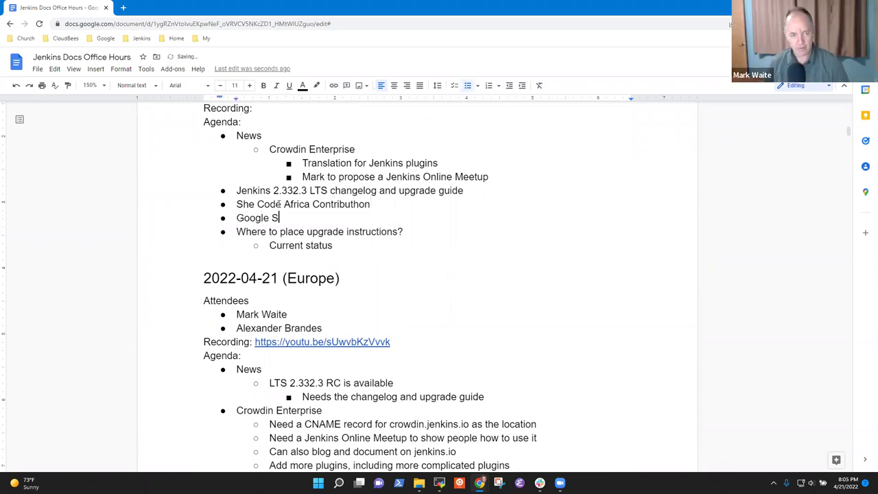
text(ummer of )
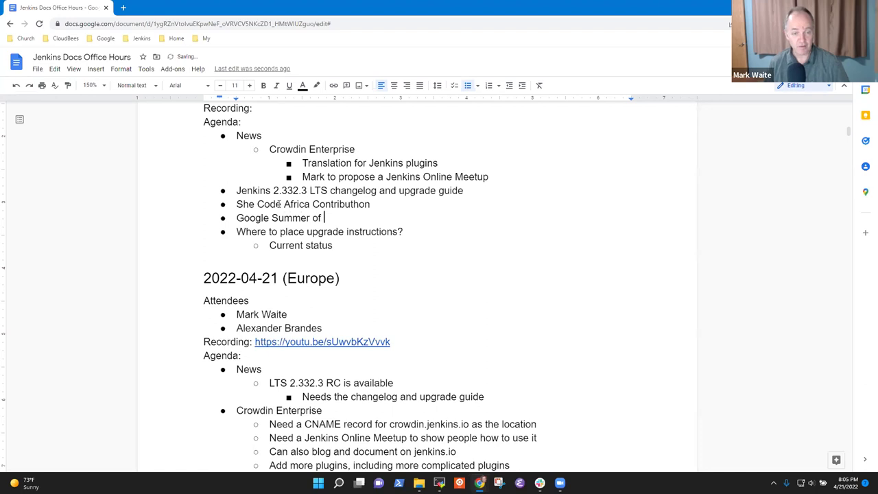
text(Code status)
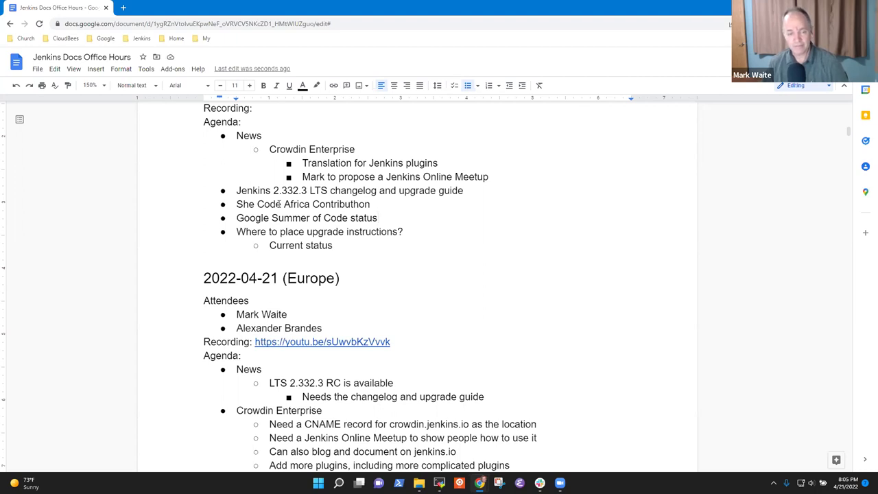
scroll(280, 204, down, 15)
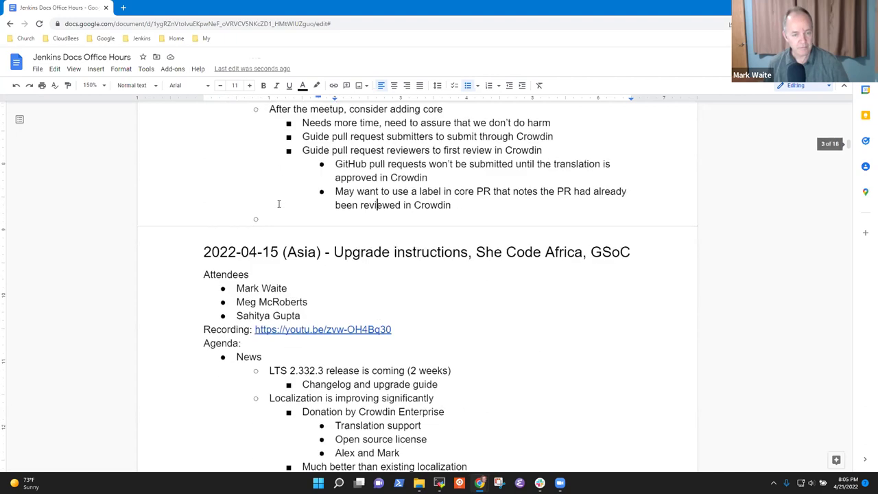
scroll(280, 204, down, 10)
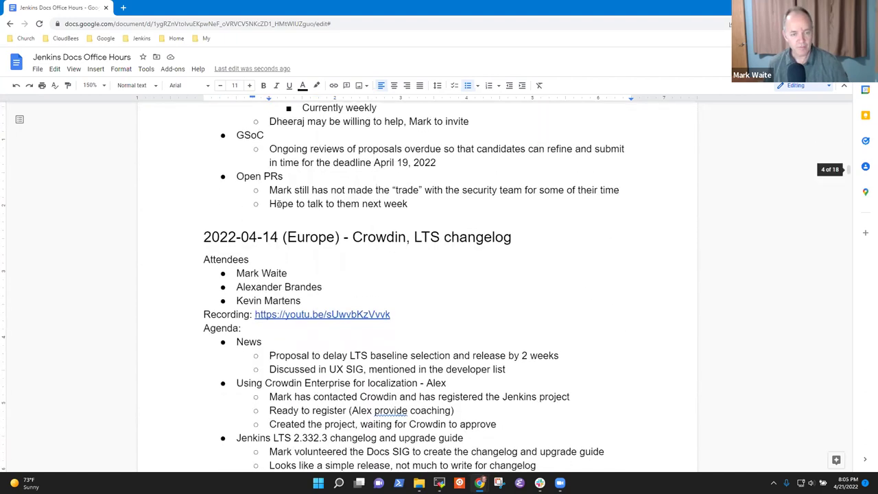
key(Up)
key(shift+End)
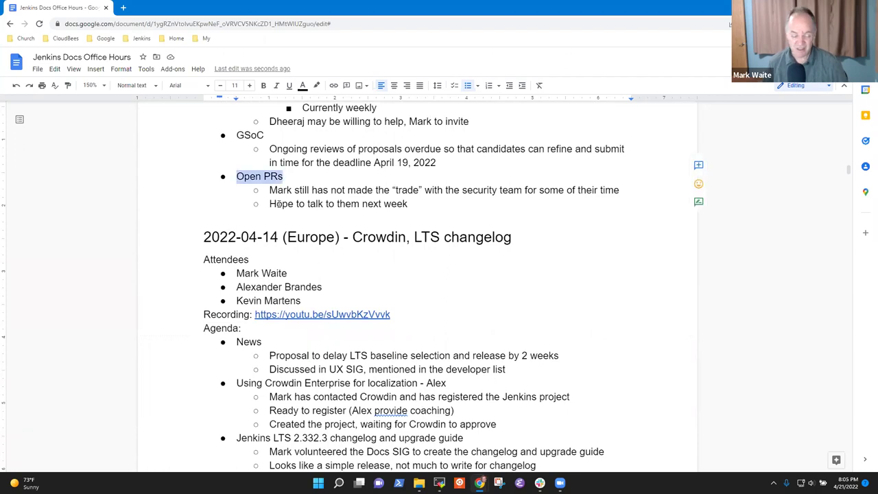
scroll(278, 204, up, 3)
scroll(278, 204, up, 12)
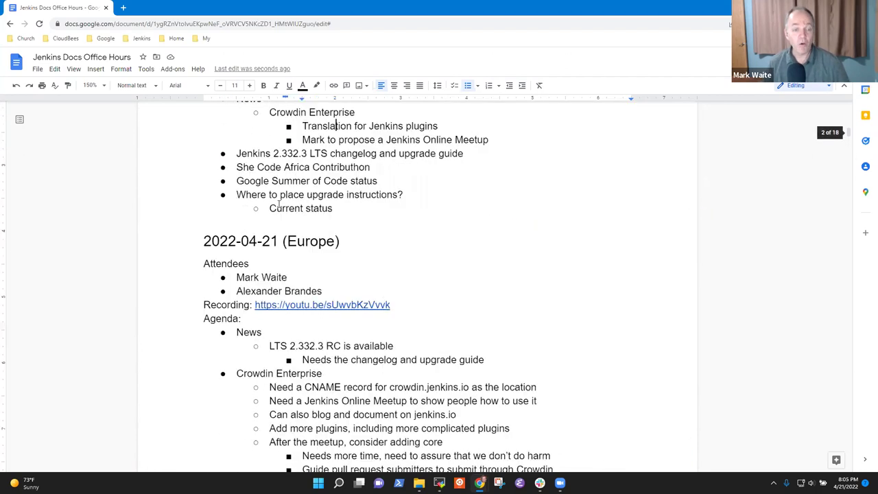
click(334, 208)
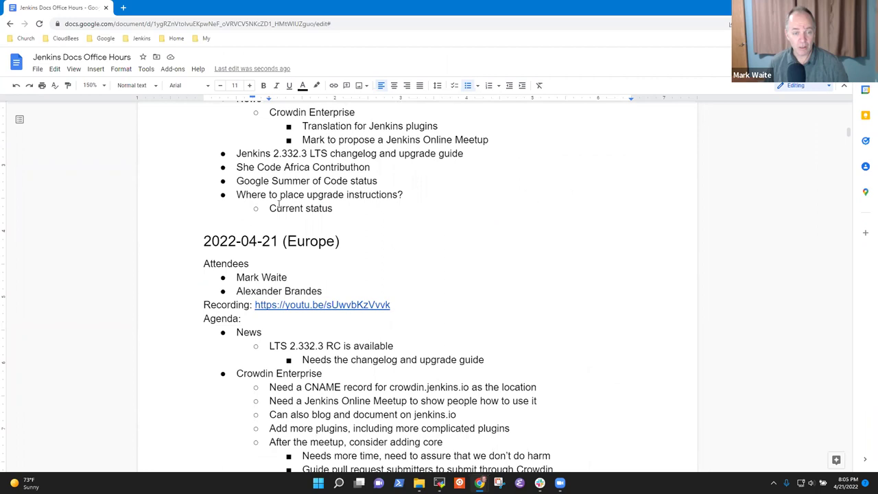
key(Return)
key(shift+Tab)
text(Governa)
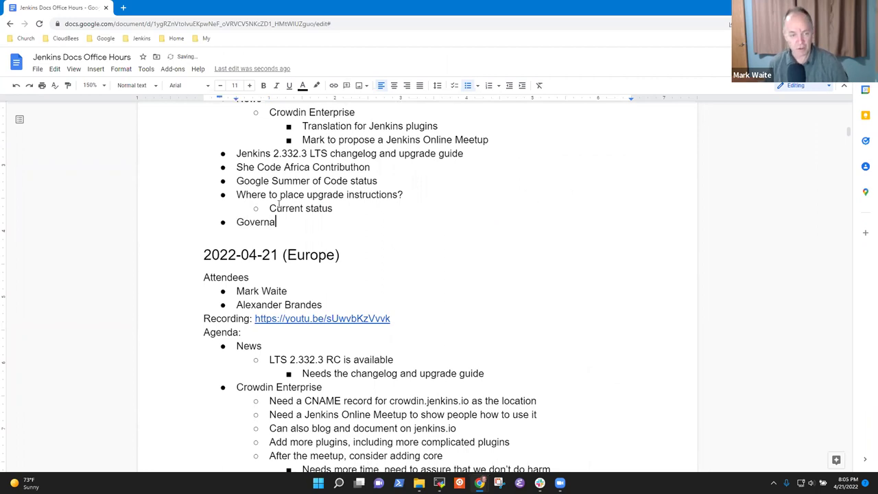
text(nce board decision on the l)
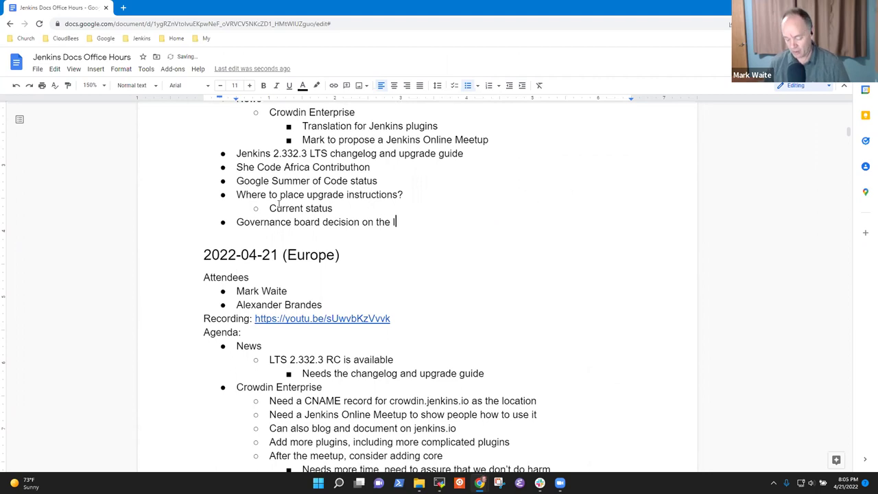
text(ogo change )
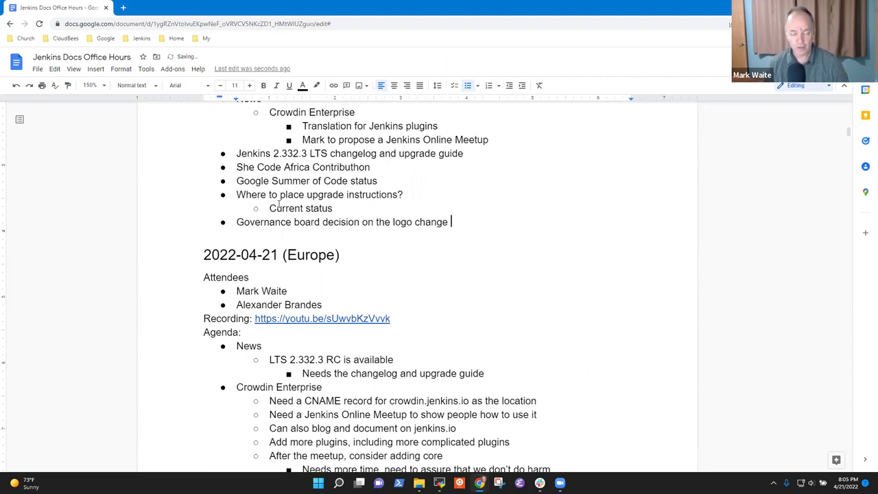
text(for www.jen)
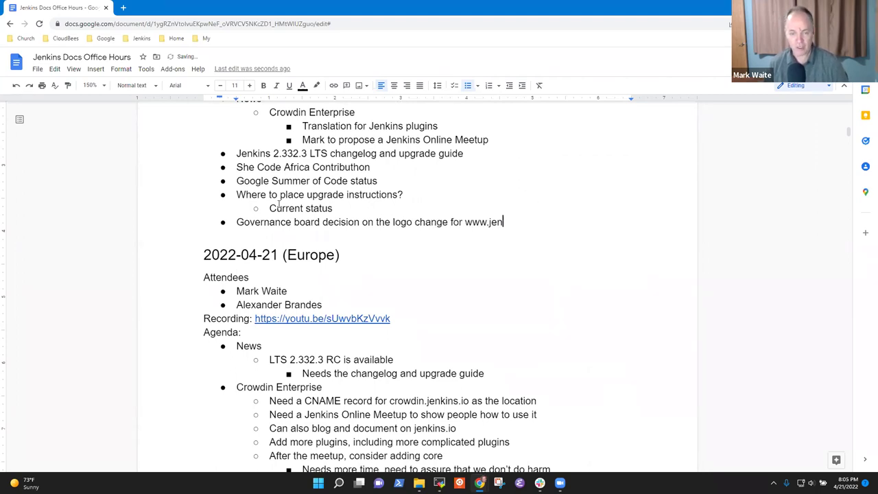
text(kins.io)
Add the indented sub-point 'Raise our voice against the war' under the logo-change item
key(Return)
key(Tab)
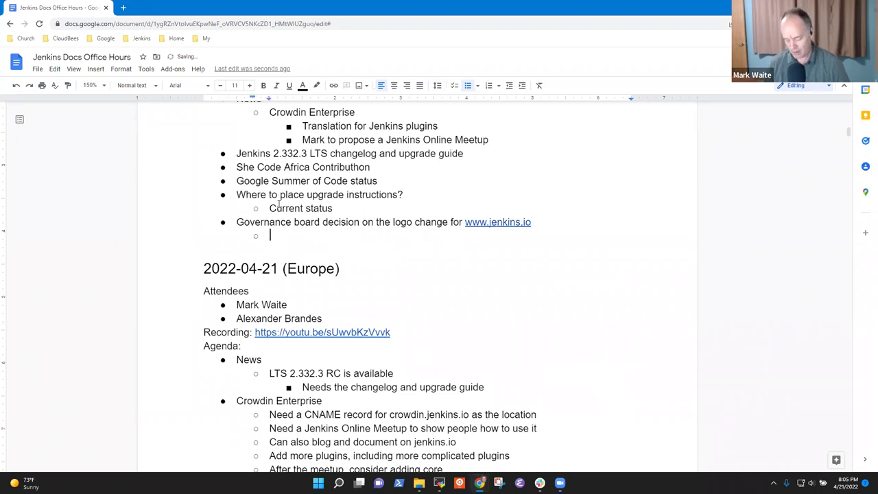
text(Raise our voice against the war)
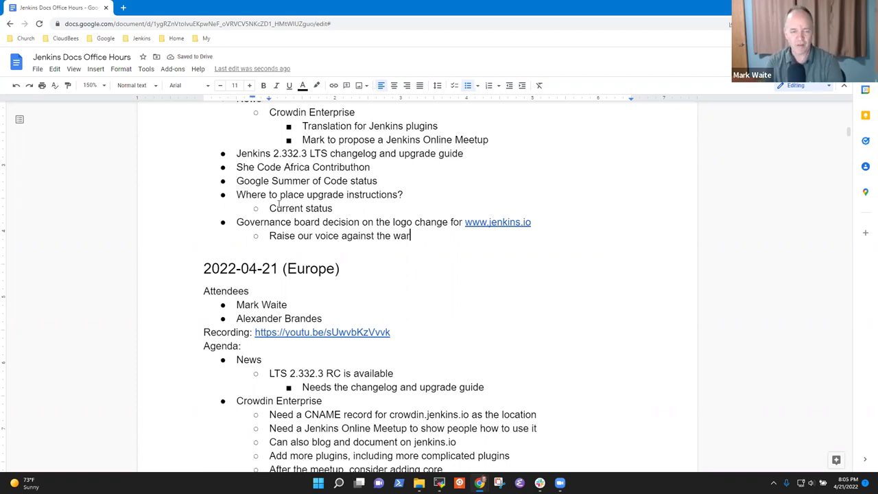
key(Up)
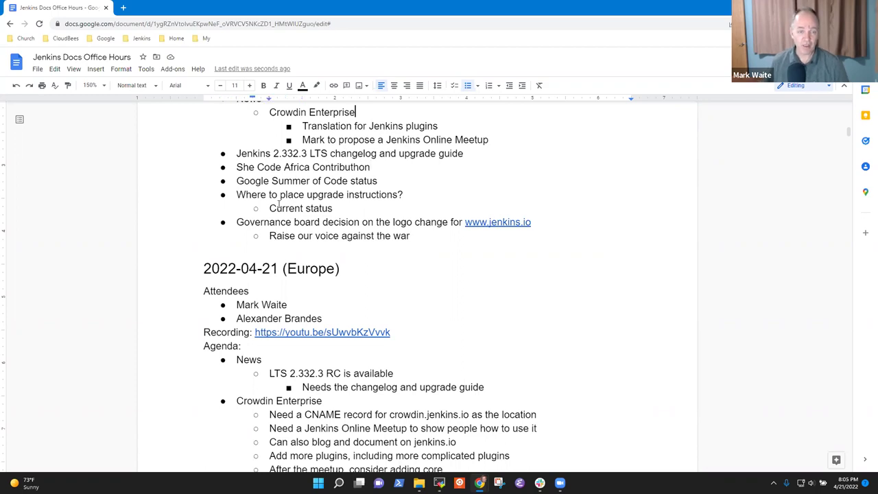
Below the meetup sub-bullet, add a 'Jenkins user' bullet mentioning the user's handle
scroll(280, 204, up, 1)
key(Home)
key(shift+End)
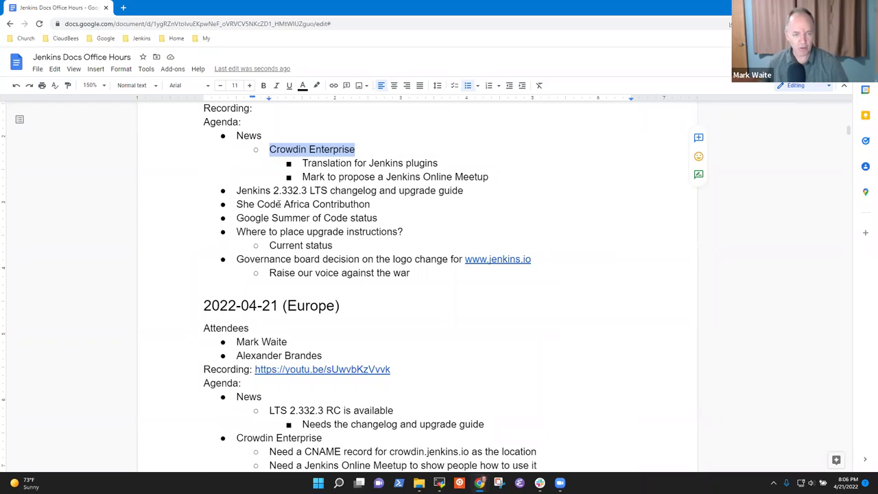
key(Down)
key(Down)
key(End)
key(Return)
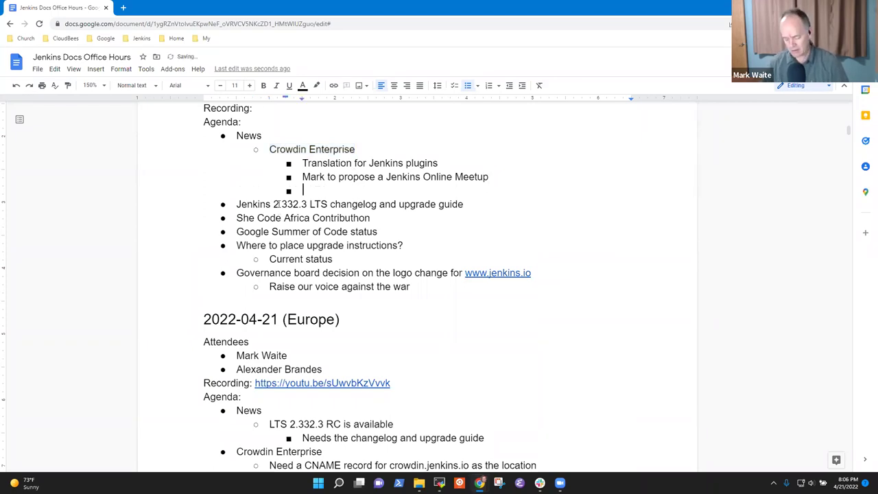
text(Jenkins )
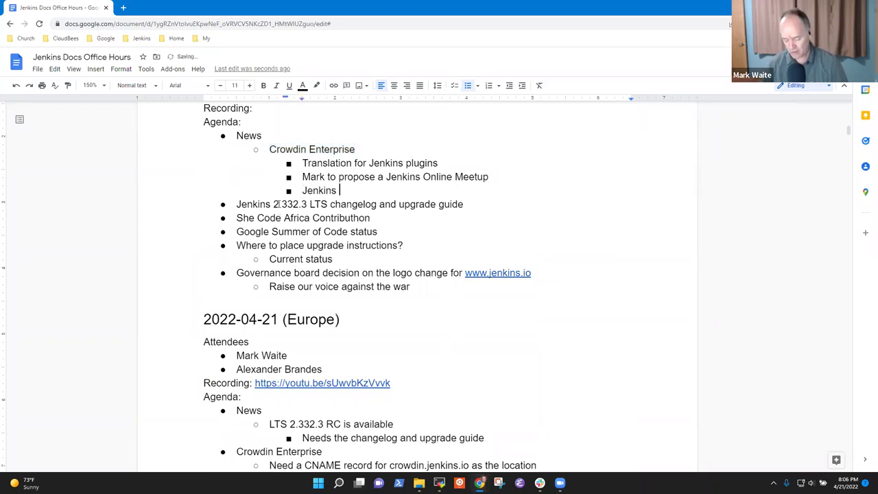
text(user @not)
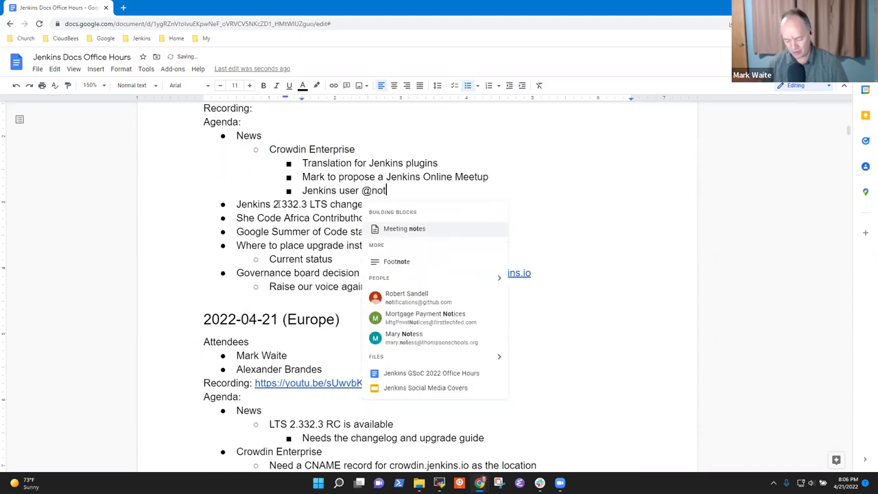
text(MyFault)
key(Escape)
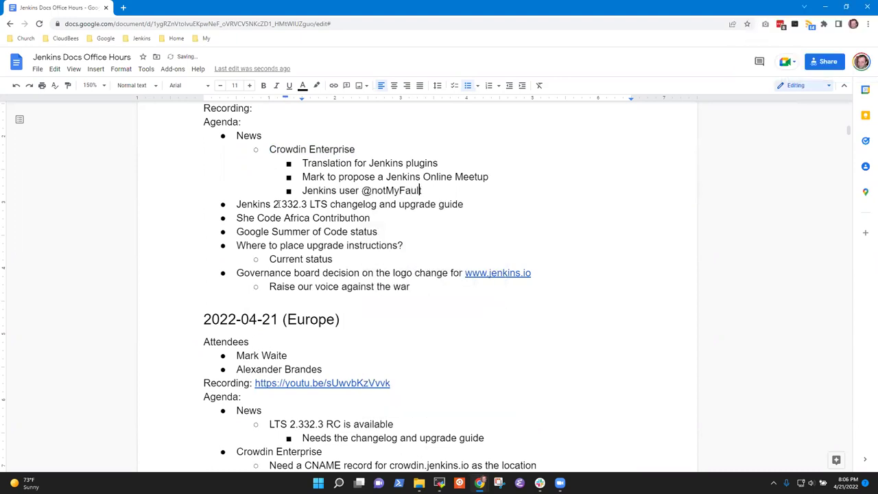
Capitalise the handle's first letter, then select the words Crowdin Enterprise
key(ctrl+Left)
key(Right)
key(BackSpace)
text(N)
key(End)
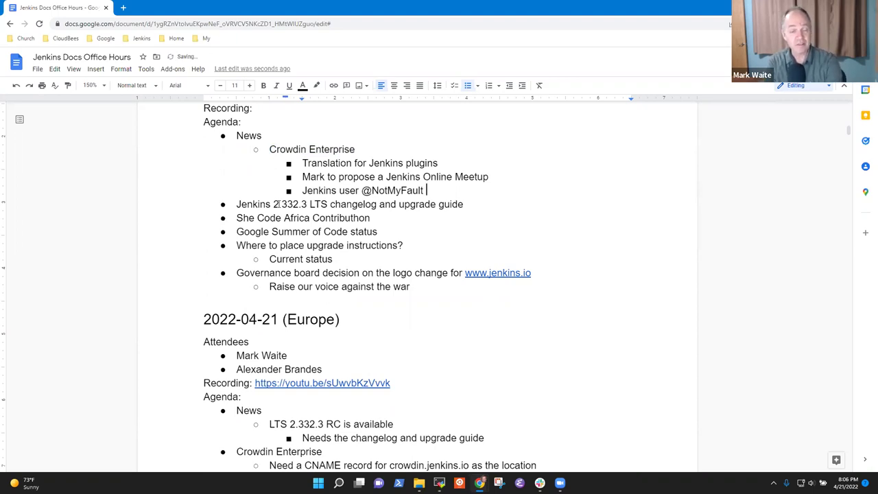
key(Up)
key(Up)
key(shift+Home)
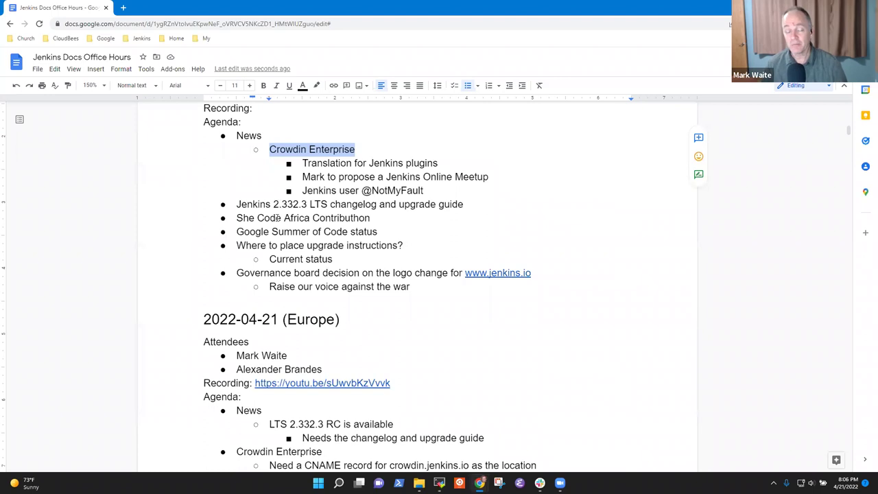
Go to jenkins.crowdin.com in a new tab and open the Schedule build plugin project
click(124, 8)
text(jenkins.crowdin.com)
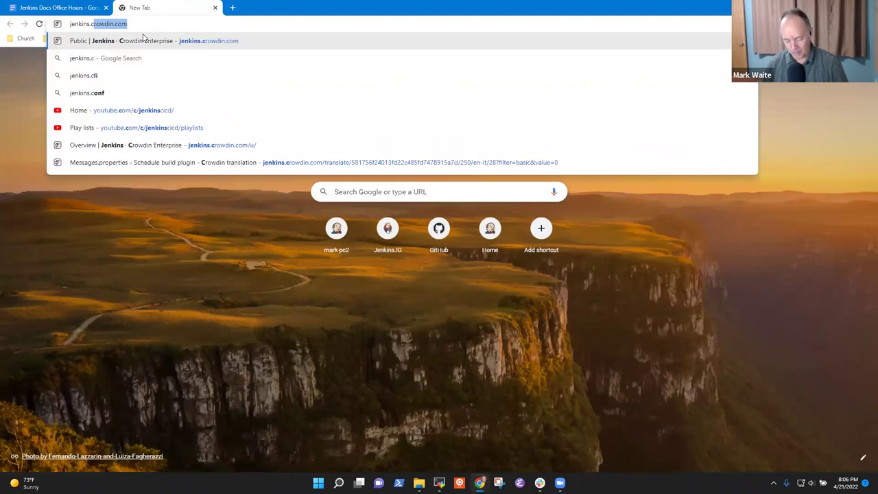
key(Return)
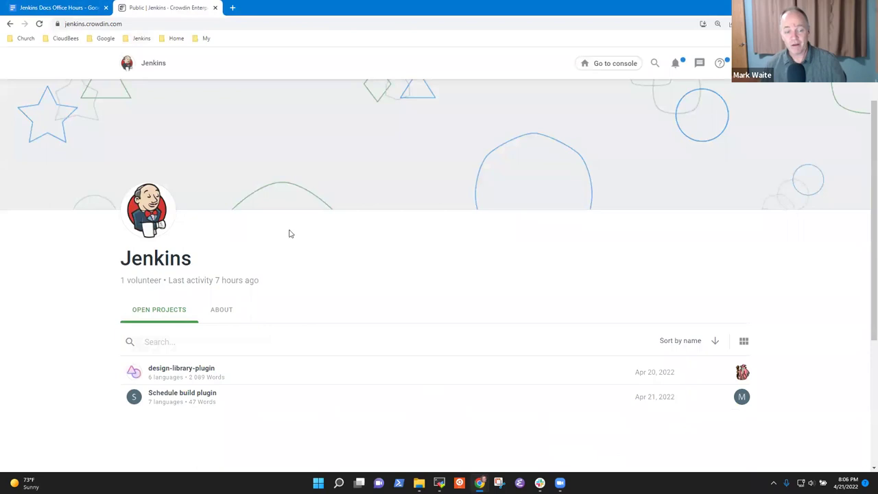
click(197, 400)
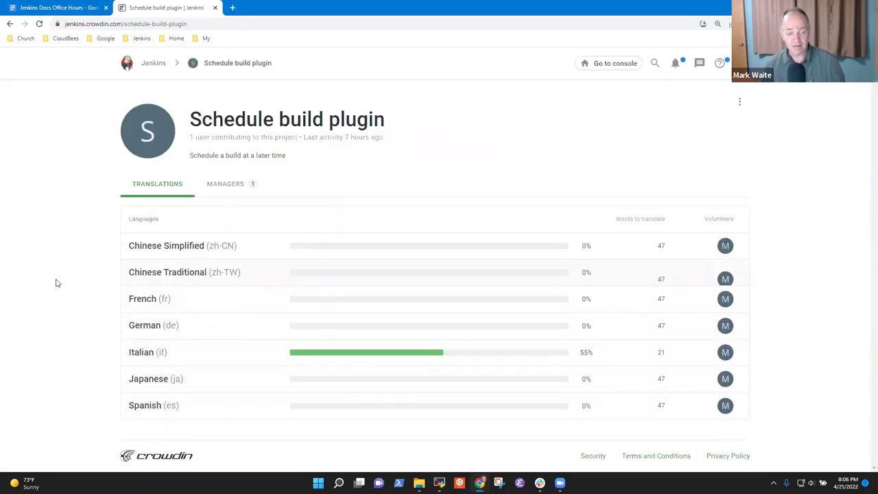
mouse_move(451, 357)
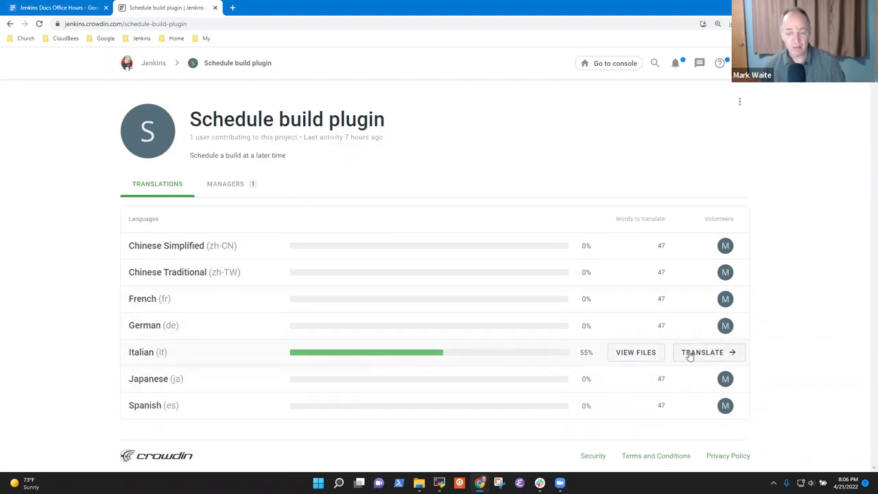
In the Italian editor, save 'Zona oraria' as the Time Zone translation
click(699, 353)
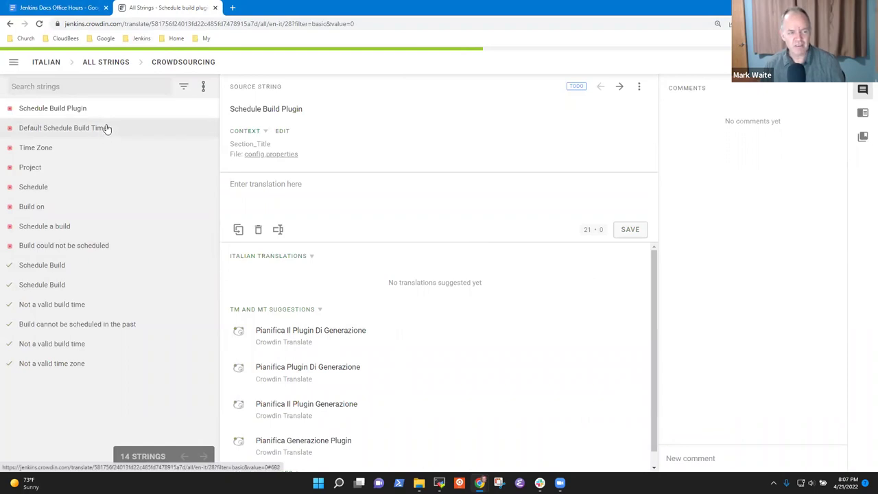
click(47, 151)
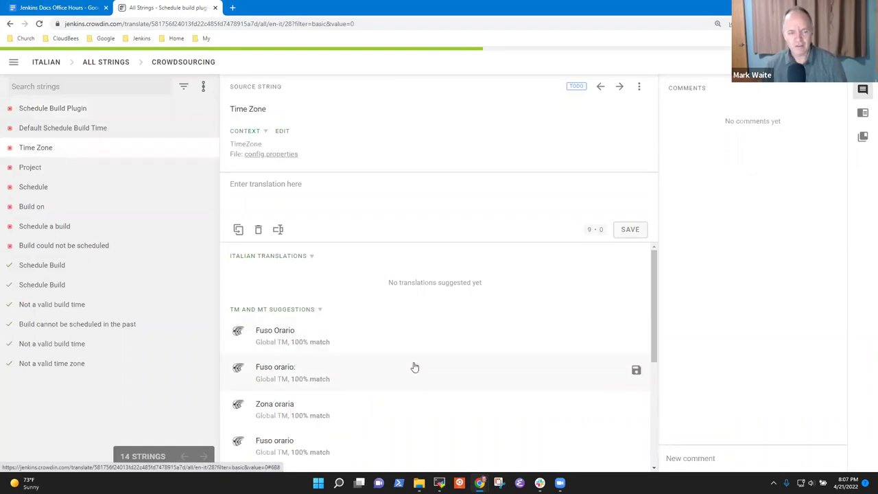
scroll(329, 343, down, 1)
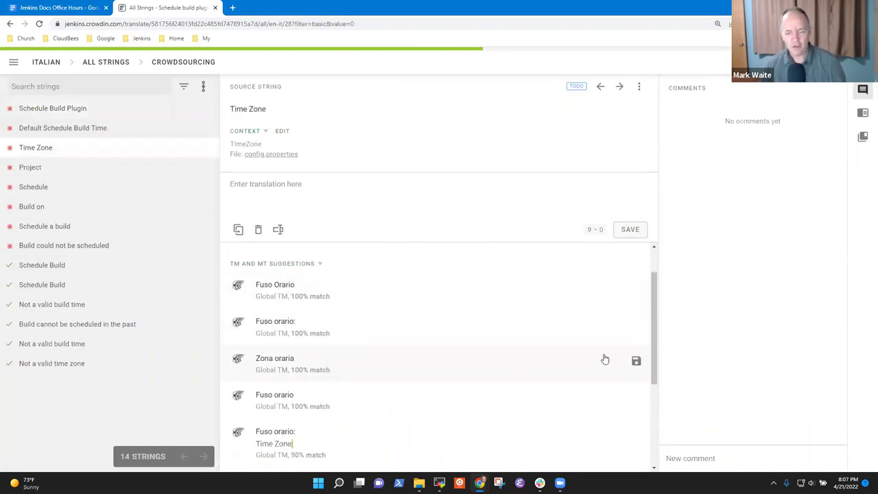
click(635, 361)
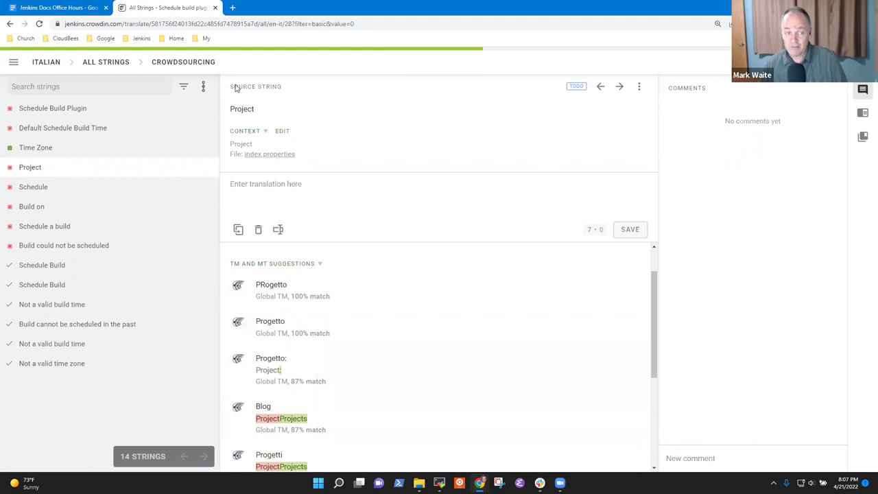
Switch the editor's workflow to Proofreading, then quit the editor
click(198, 62)
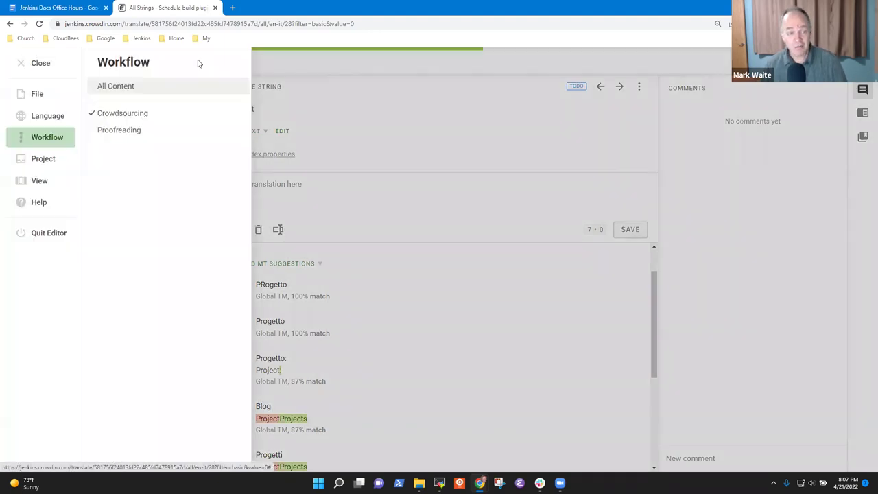
click(121, 132)
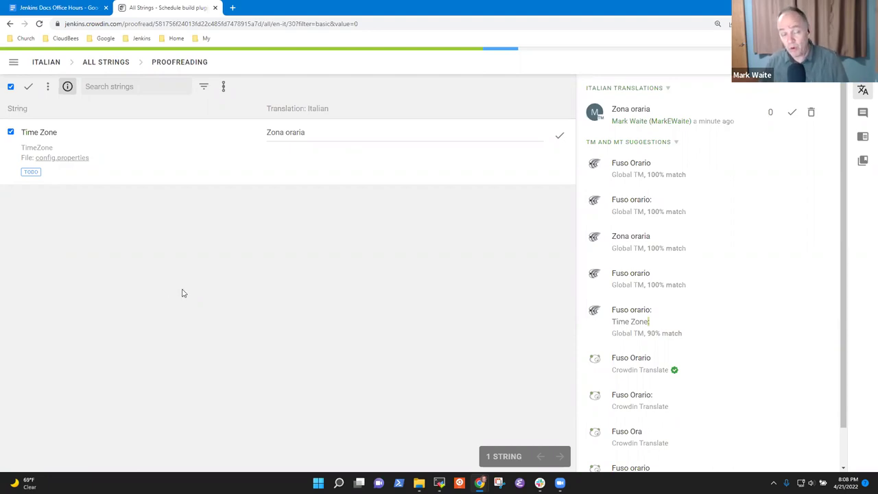
click(13, 64)
click(37, 238)
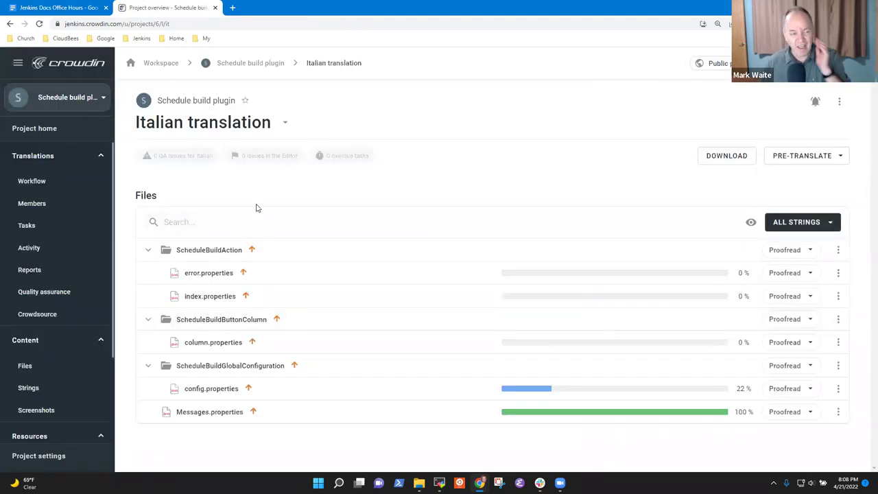
Open the design-library-plugin project from the Workspace, then start a new browser tab
click(161, 63)
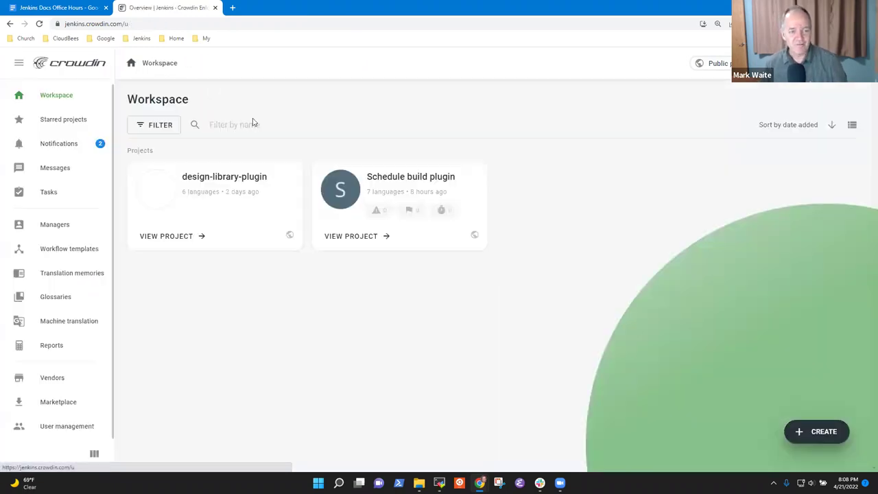
click(228, 186)
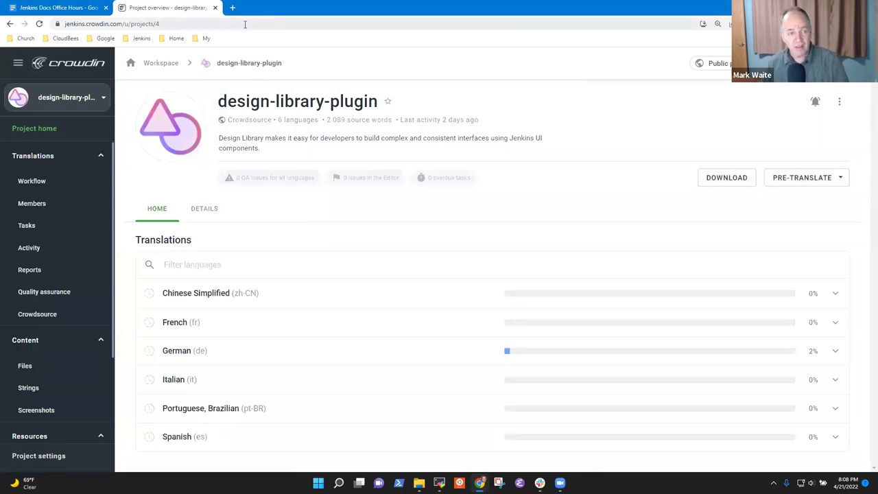
click(232, 8)
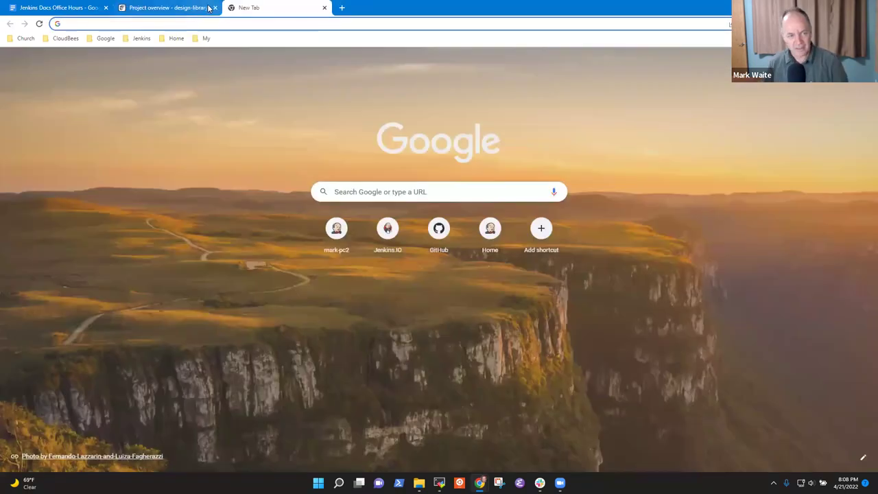
On weekly.ci.jenkins.io, view the Design Library plugin page and browse its demo page
text(weekl)
key(Return)
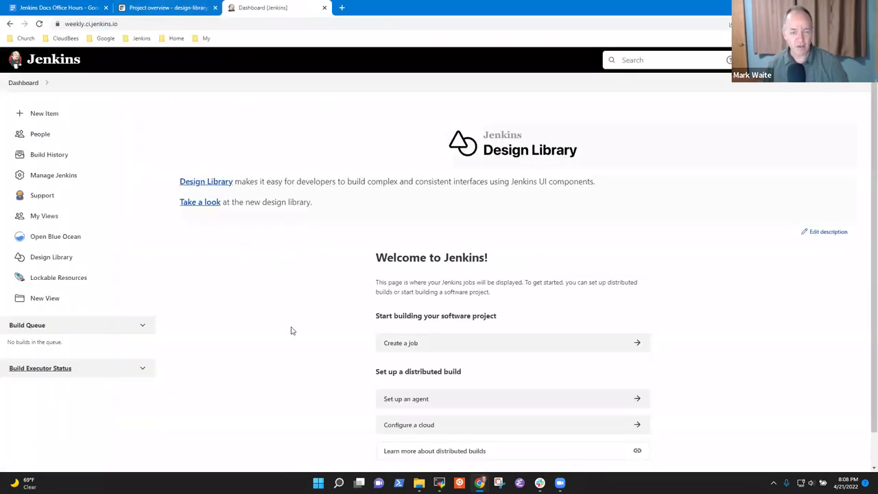
click(214, 182)
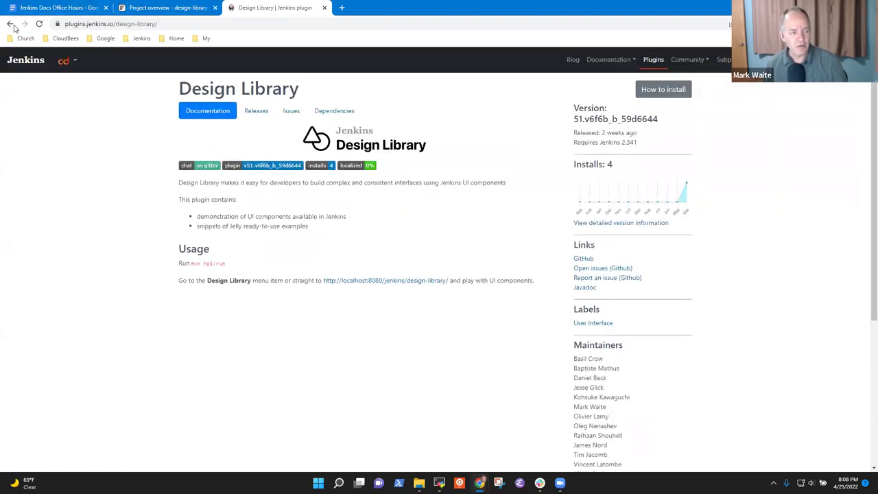
click(11, 24)
click(205, 203)
scroll(261, 282, down, 7)
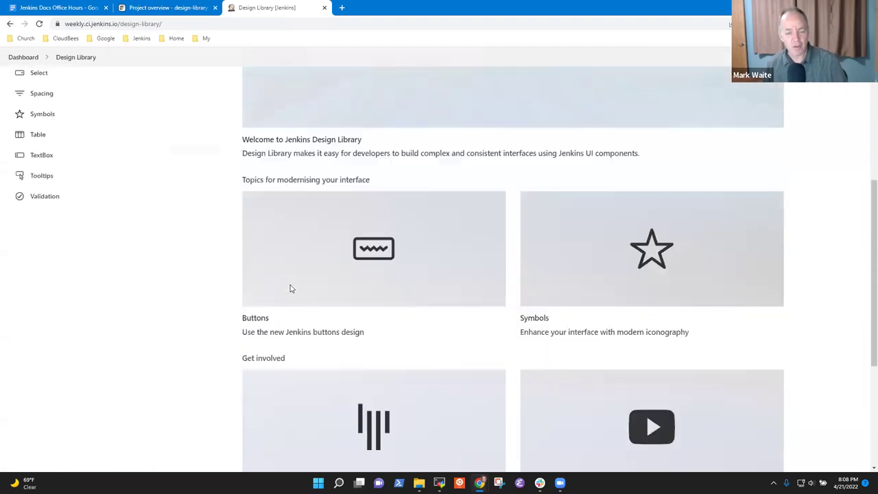
scroll(315, 302, down, 1)
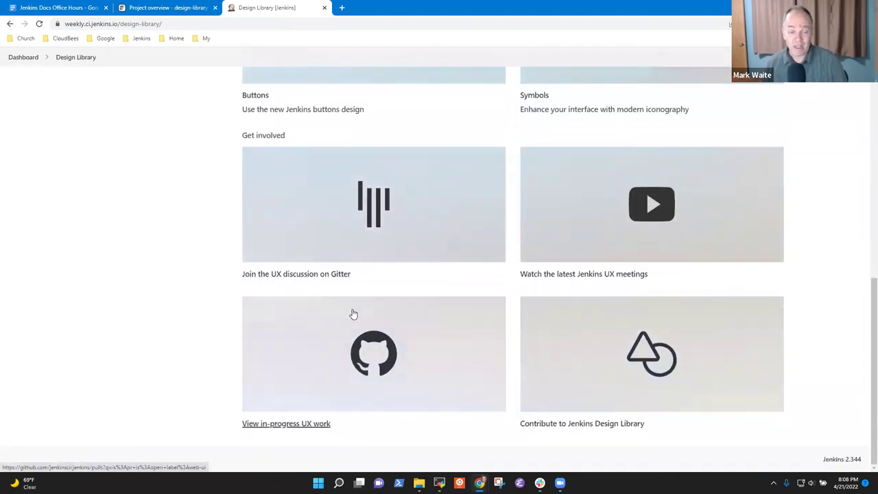
scroll(353, 313, up, 2)
scroll(353, 314, up, 3)
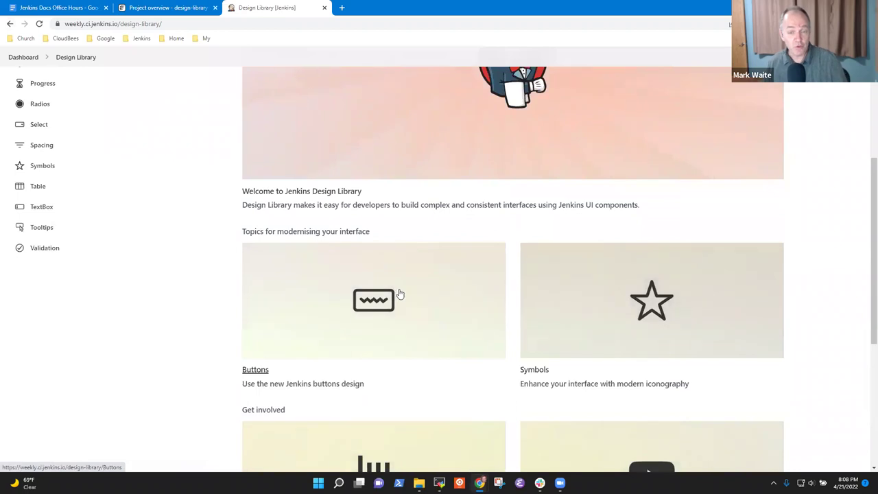
scroll(398, 295, up, 3)
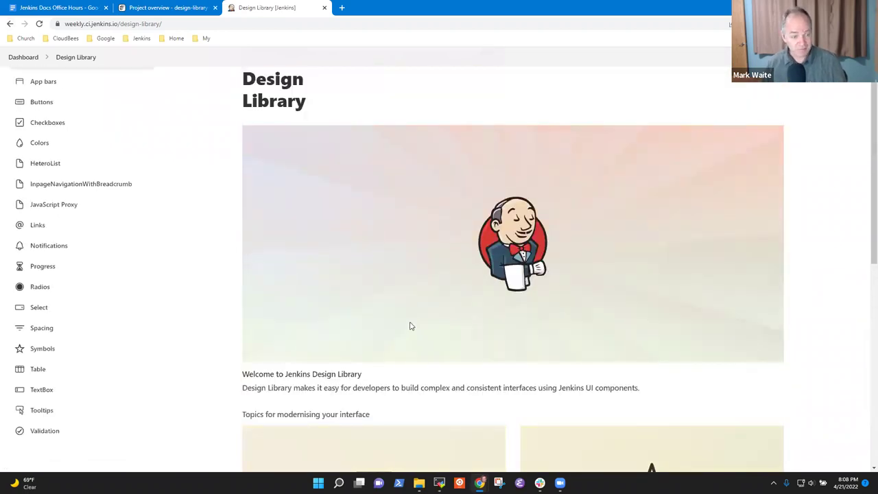
scroll(425, 321, down, 2)
scroll(439, 321, up, 2)
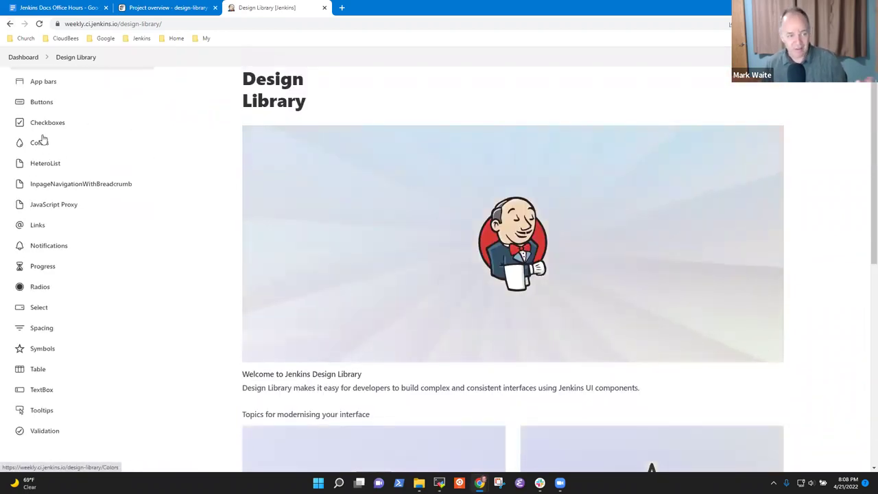
scroll(163, 188, up, 1)
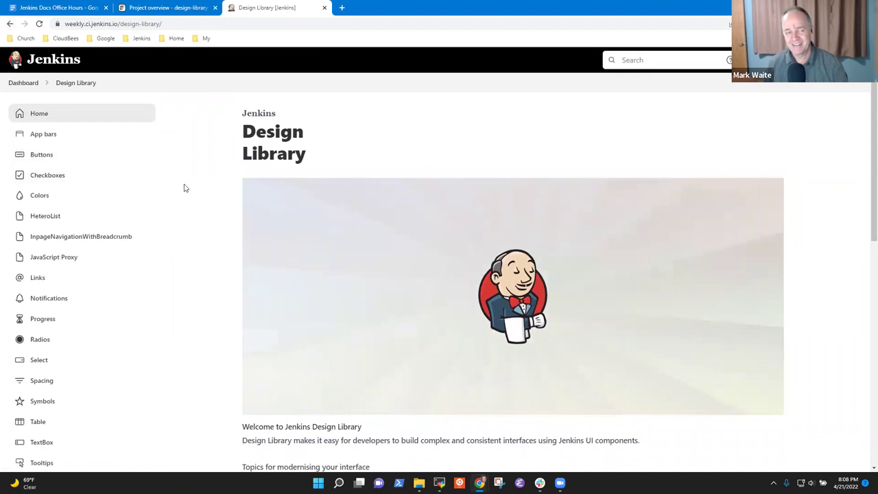
Return the Design Library tab to the Jenkins dashboard and switch back to the Office Hours notes
click(155, 9)
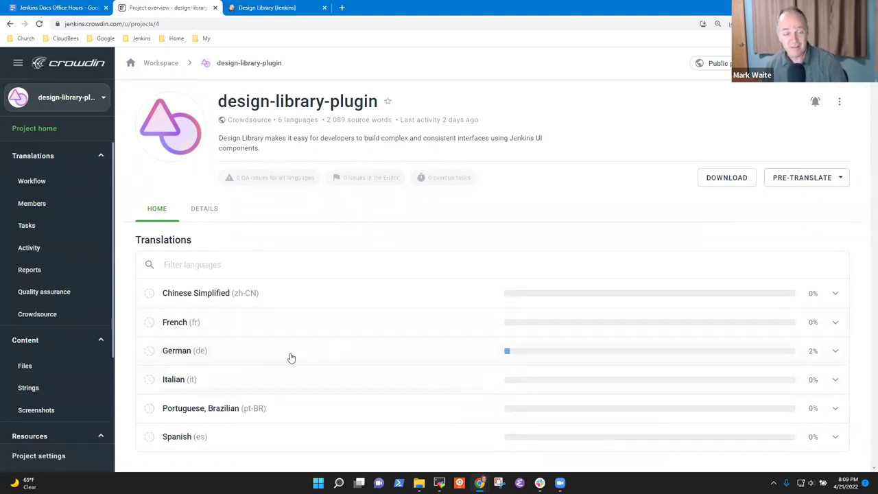
click(274, 9)
click(17, 83)
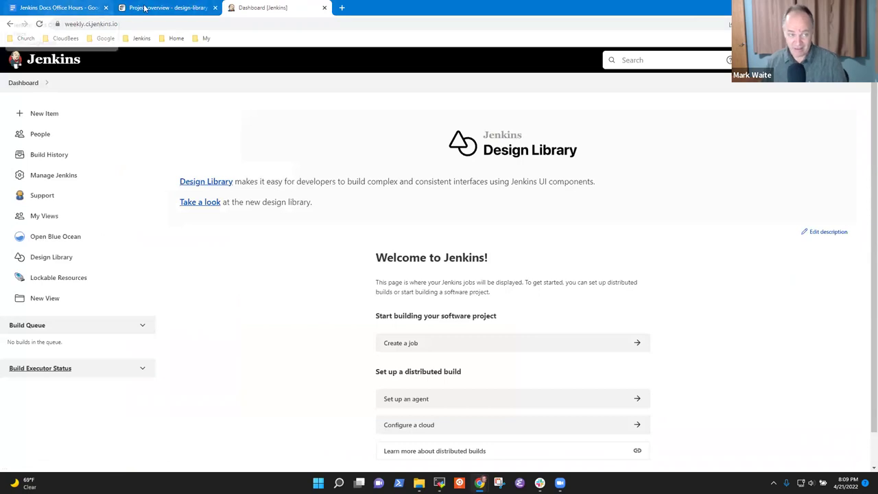
key(ctrl+shift+Tab)
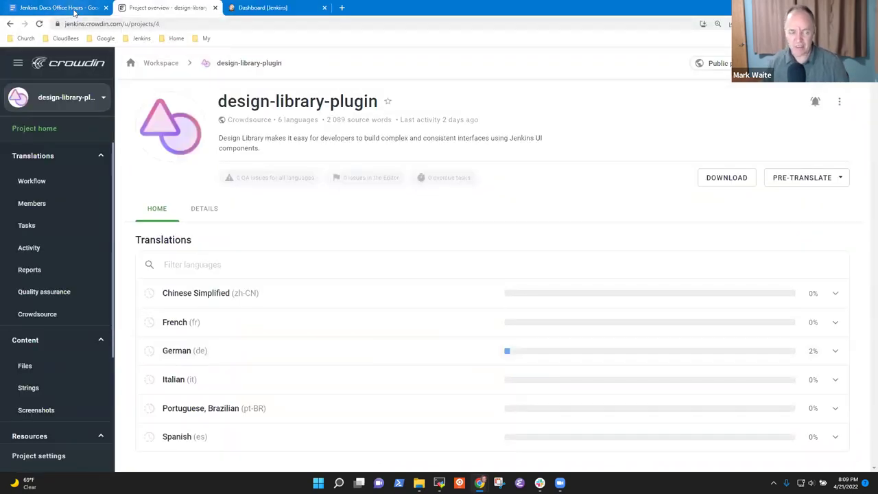
click(78, 8)
Append 'and eventually for Jenkins core' to the Translation bullet
click(318, 162)
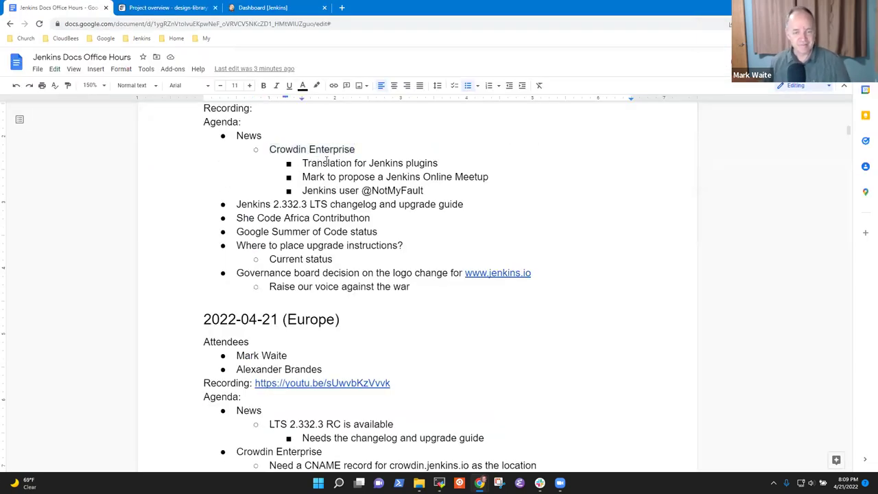
key(Down)
key(End)
key(Up)
text(and eventually for Jenkins coer)
key(BackSpace)
key(BackSpace)
text(re)
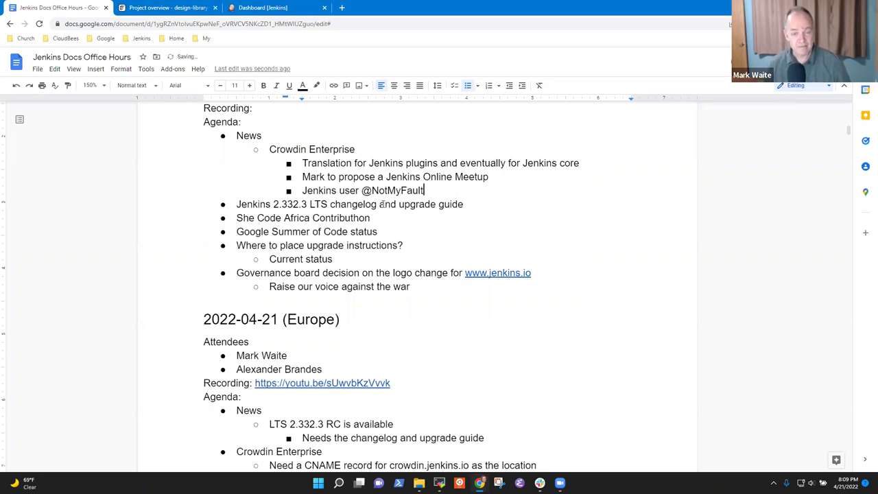
Append 'has done the exploration' to the user line and add 'Thanks to Crowdin for donating an enterprise license'
text(has done the exploration)
key(Return)
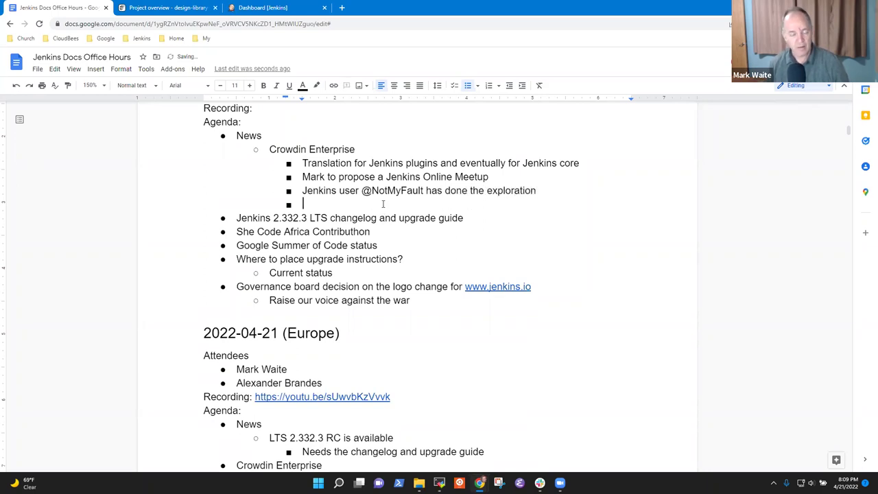
text(Thanks to Crowdin for donating an enterprise l)
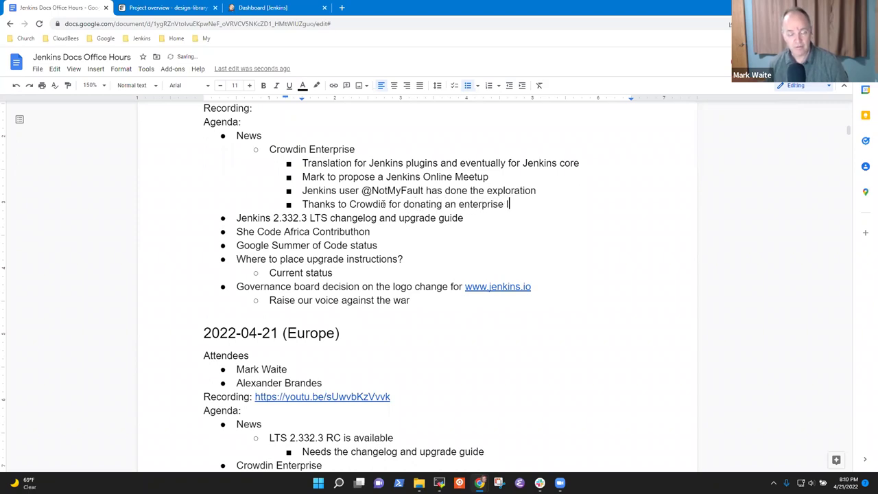
text(icense)
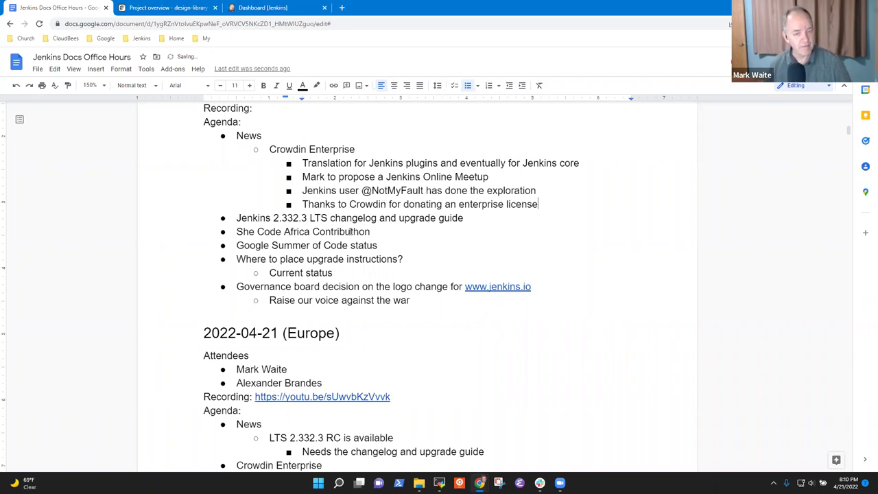
Under Jenkins 2.332.3, add 'Release candidate is built and being tested' and a changelog/pull-request action item
click(405, 220)
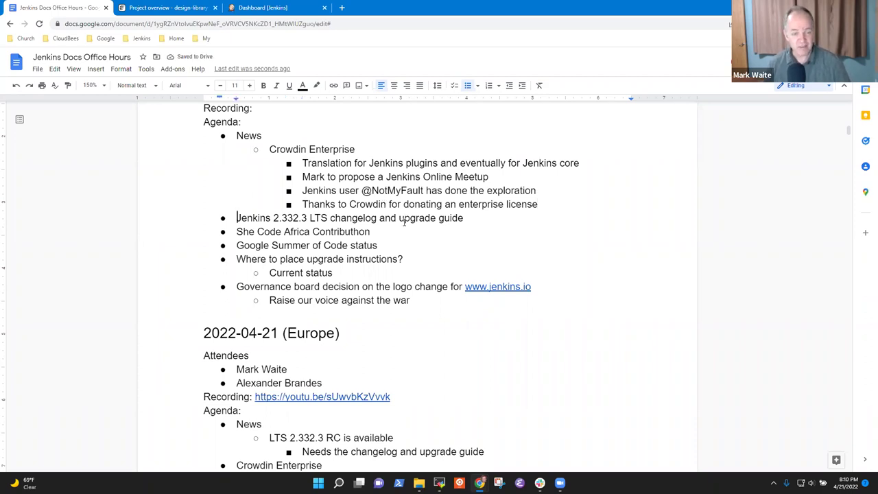
triple_click(405, 219)
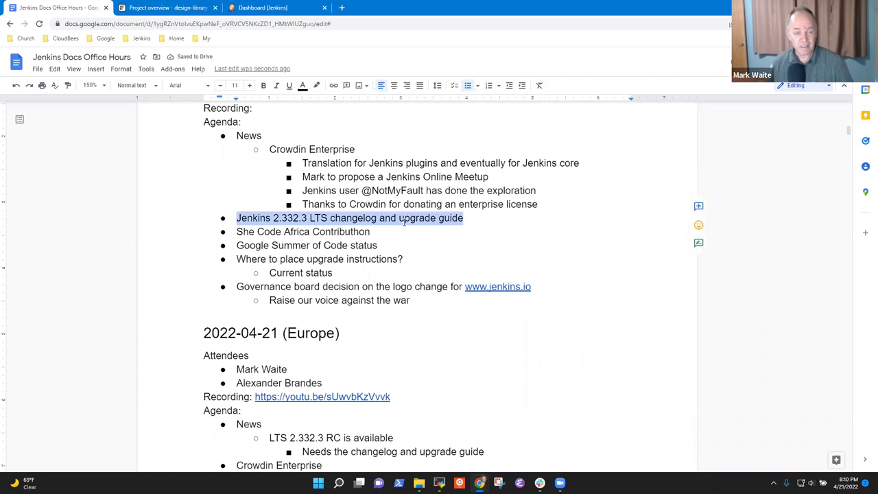
key(End)
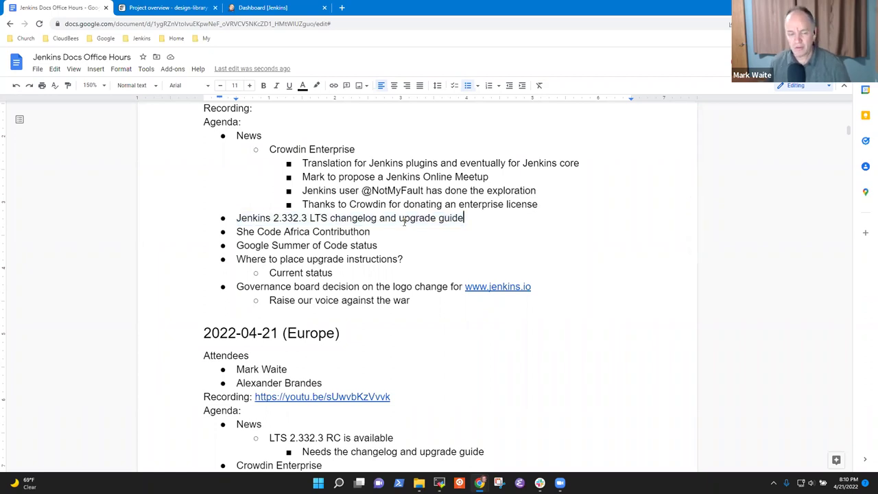
key(Return)
key(Tab)
text(Release candidate is built)
key(BackSpace)
key(BackSpace)
text(t and being teste)
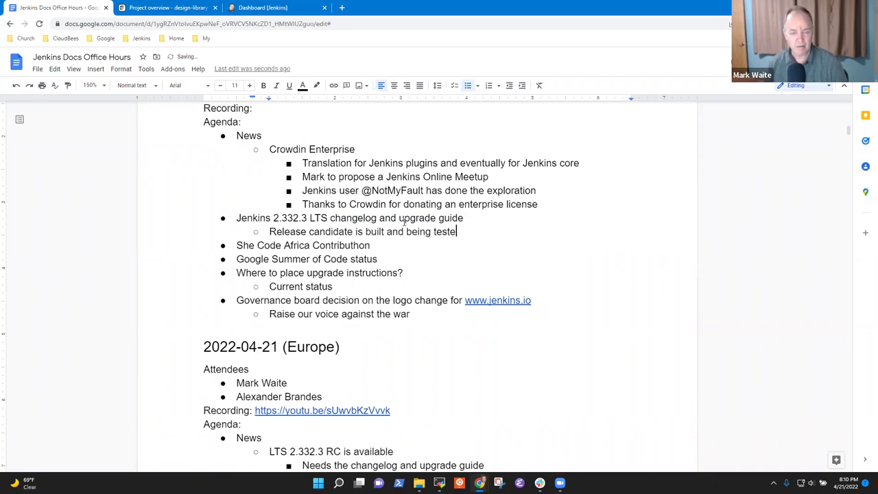
text(d)
key(Return)
text(Mark to w)
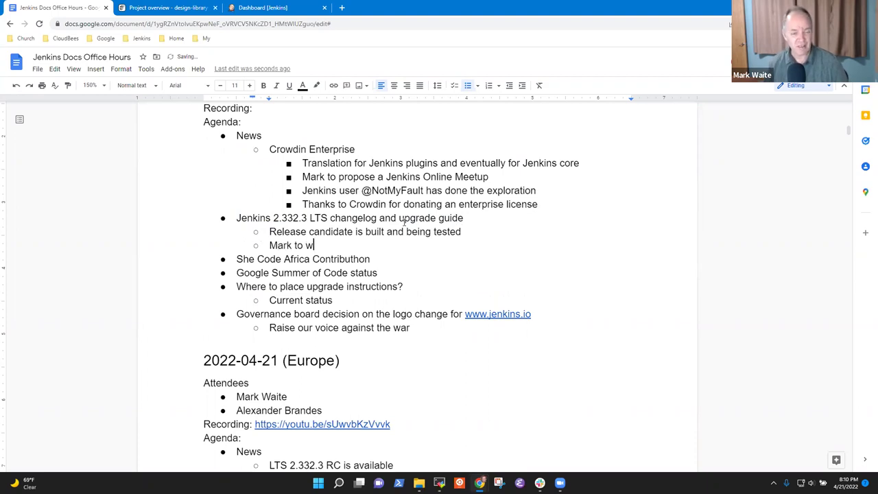
text(rite the changelog)
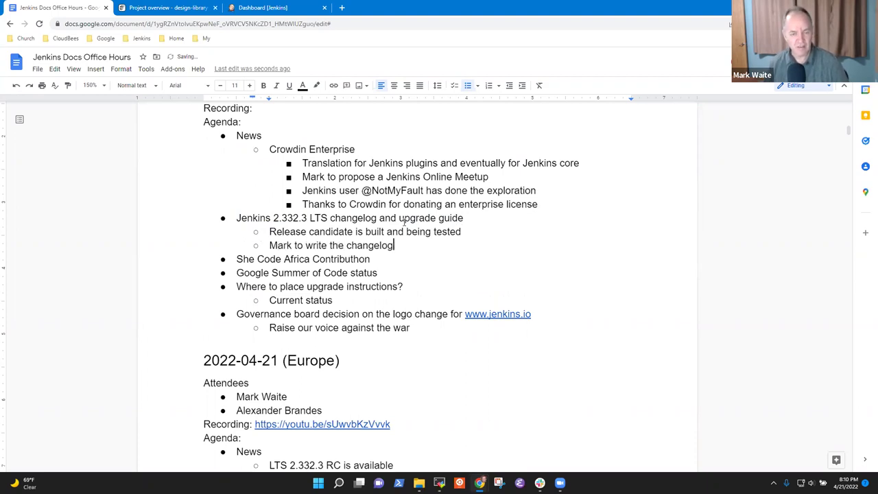
text(, submit )
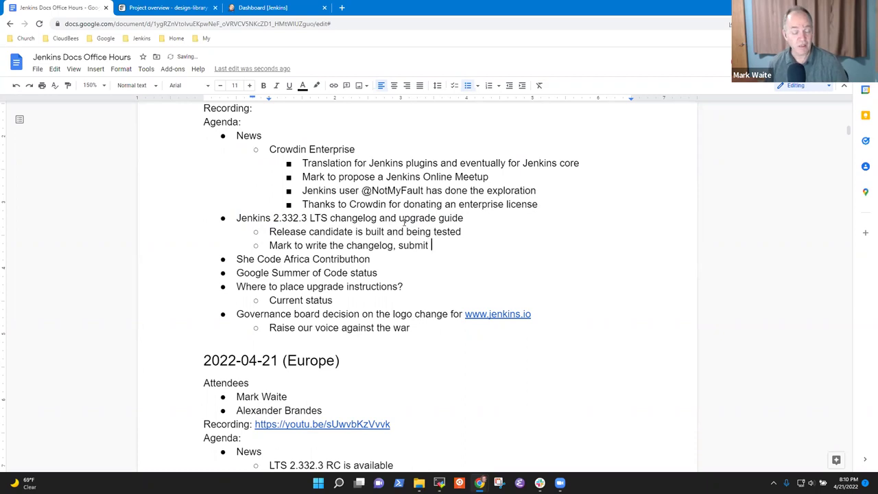
text(the pull request)
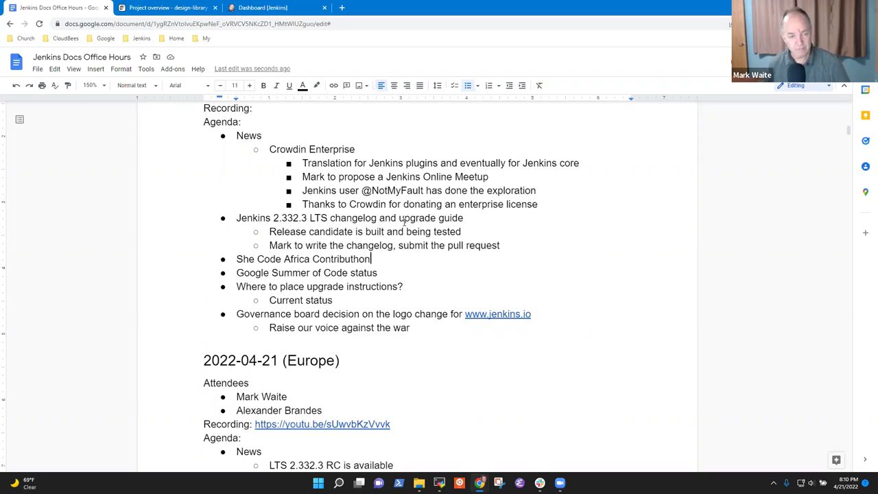
Add the sub-bullet '3 projects and a project manager' under She Code Africa Contributhon
key(Home)
key(shift+End)
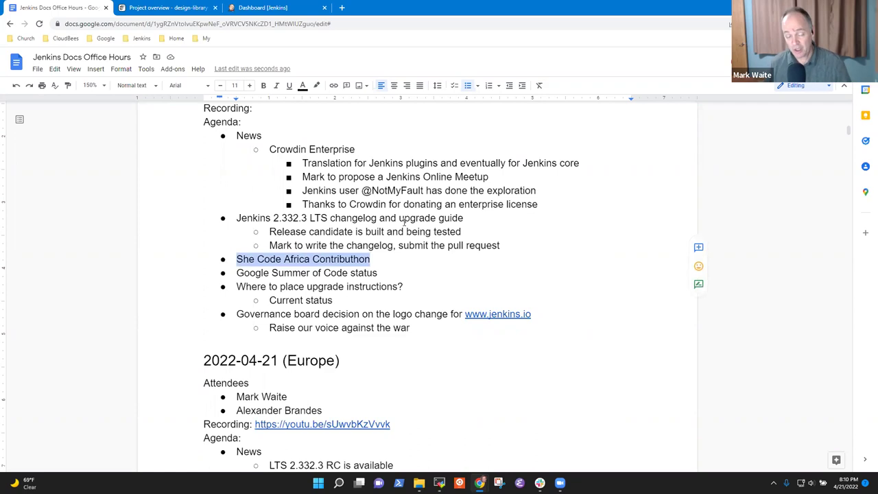
key(Right)
key(Return)
key(Tab)
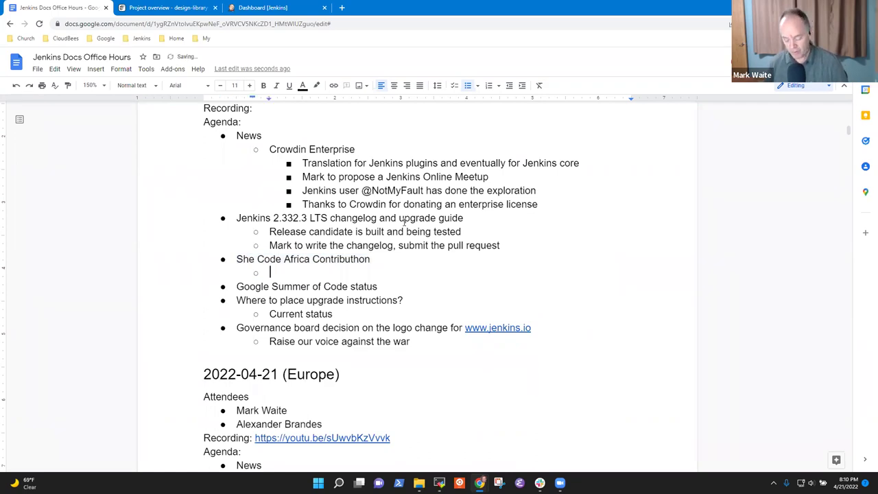
text(3 projects and )
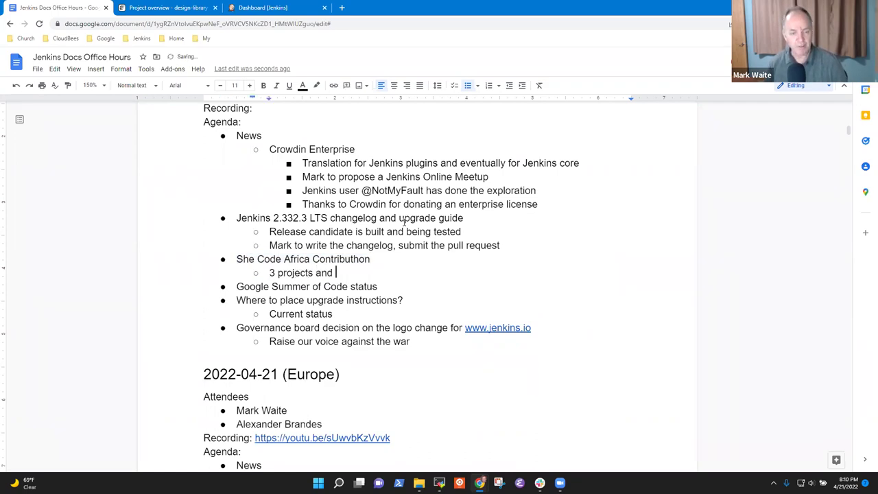
text(a project m)
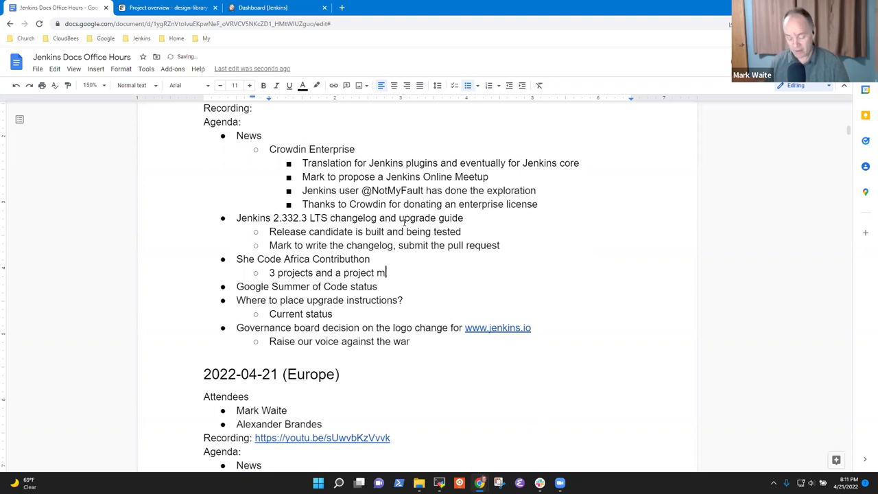
text(anager)
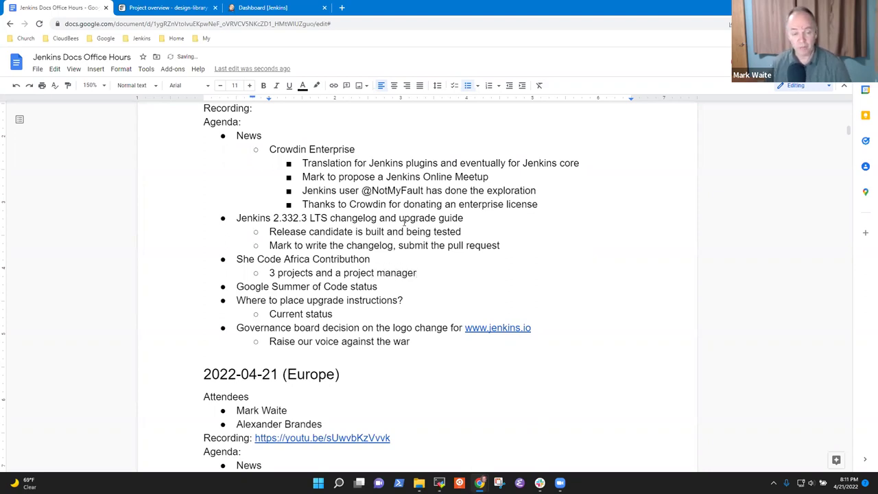
Add the note 'Inclusive naming - "master" -> "controller", "slave" -> "agent", etc.'
key(Return)
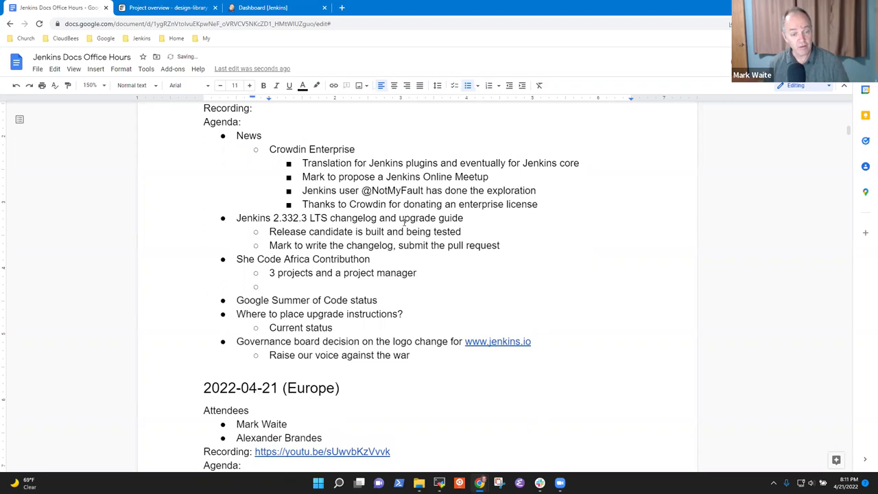
text(Inclusigve)
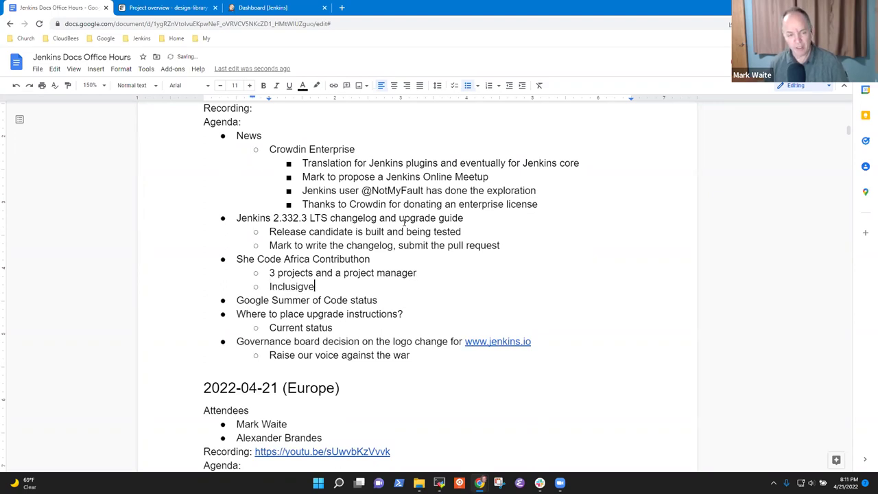
key(BackSpace)
key(BackSpace)
key(BackSpace)
text(ve namin)
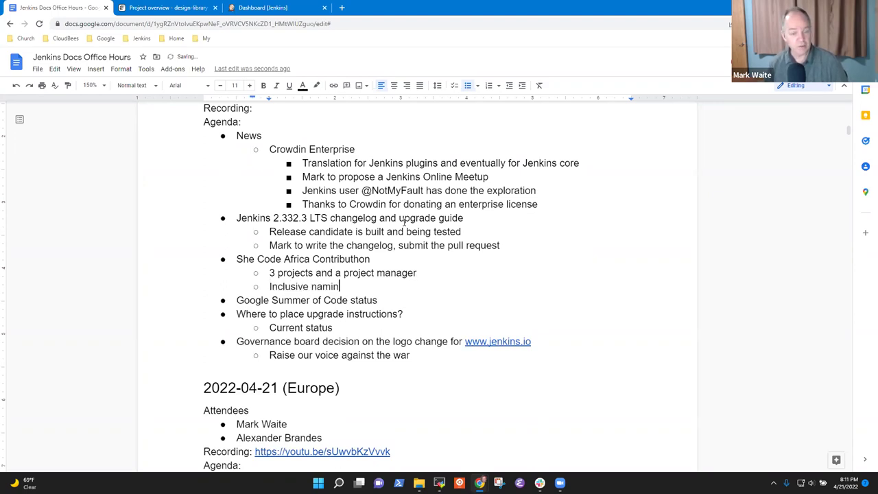
text(g - )
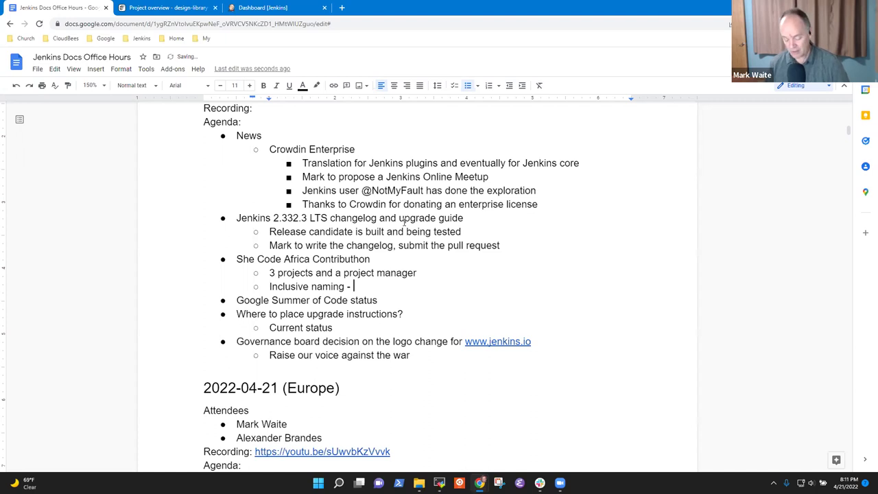
text("master)
text(" -> )
text("controller")
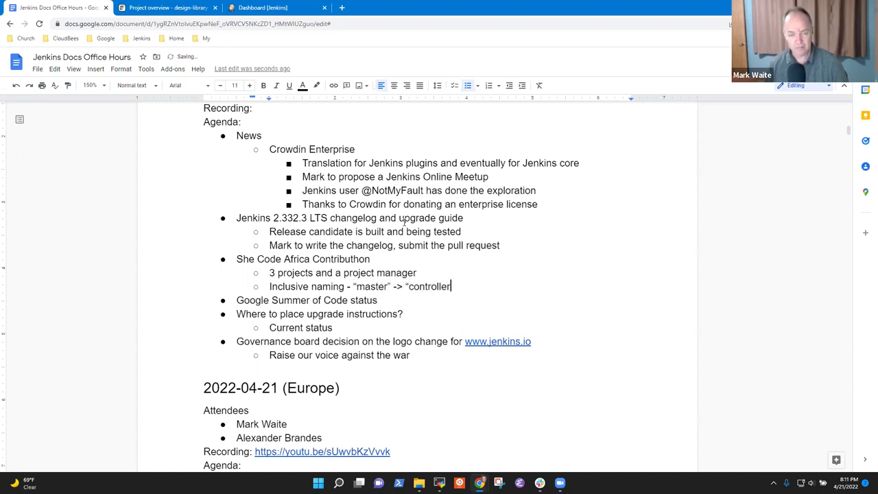
key(BackSpace)
text(, "slave)
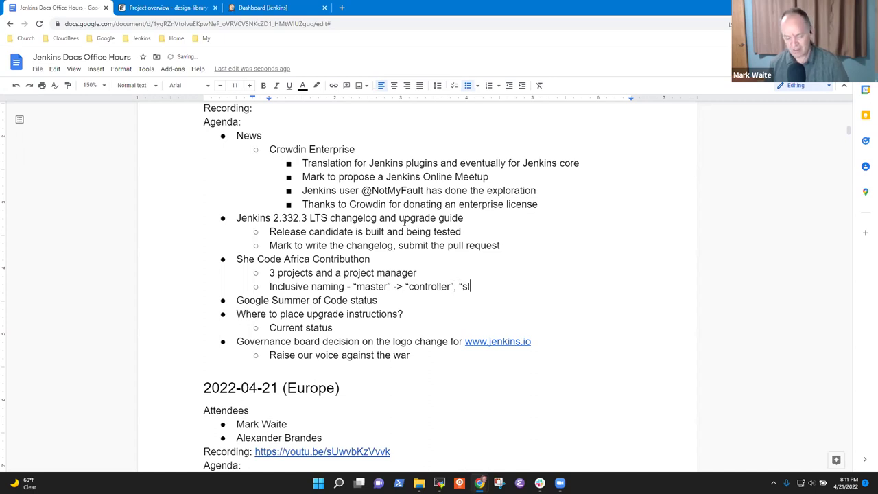
text(" -> "agen)
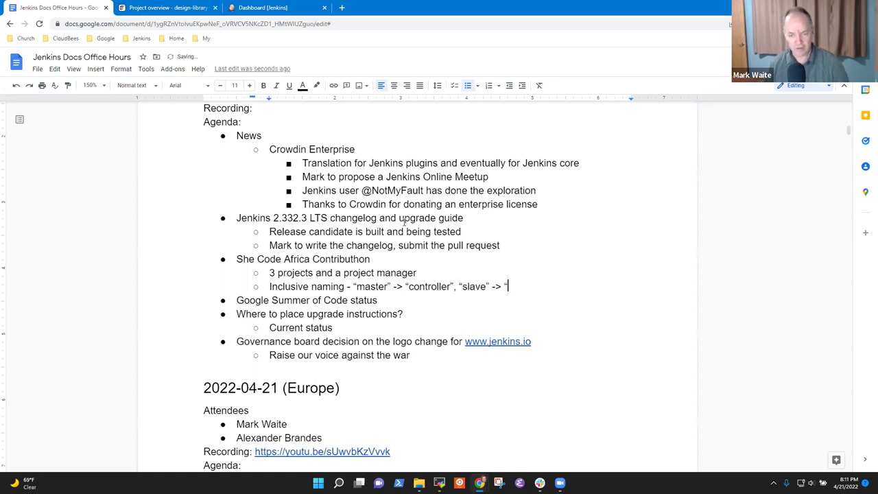
text(t", et)
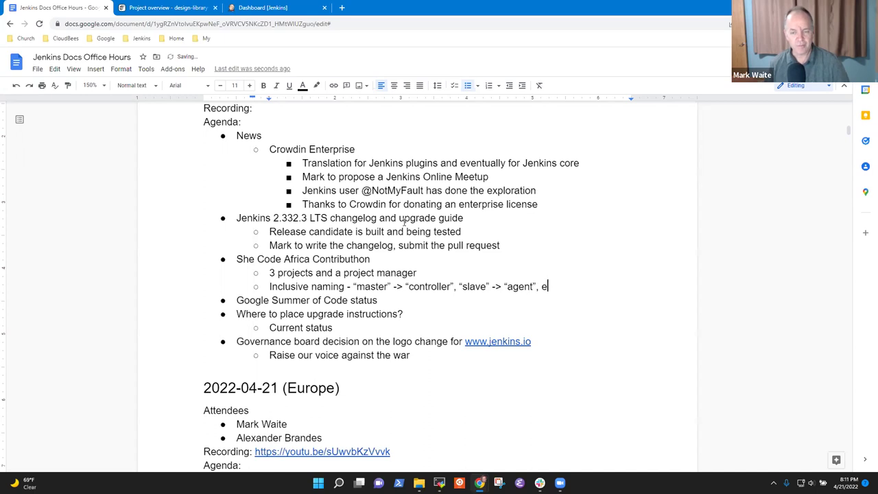
text(c.)
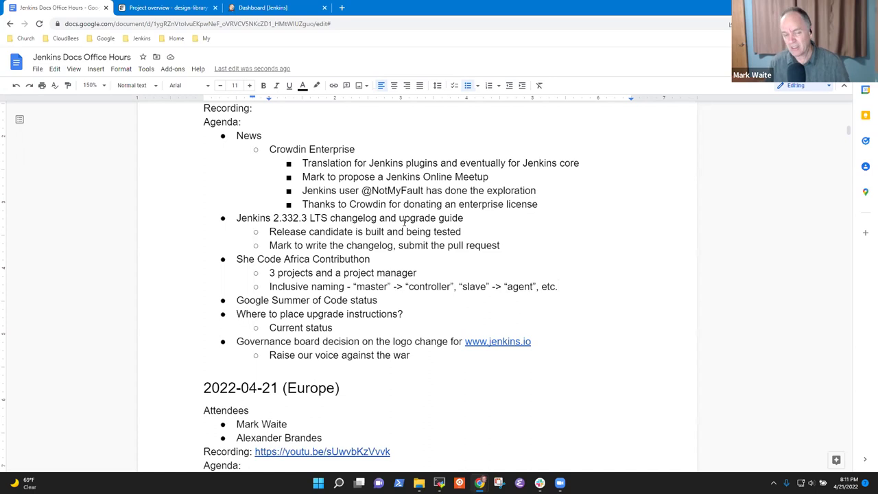
key(Return)
key(Tab)
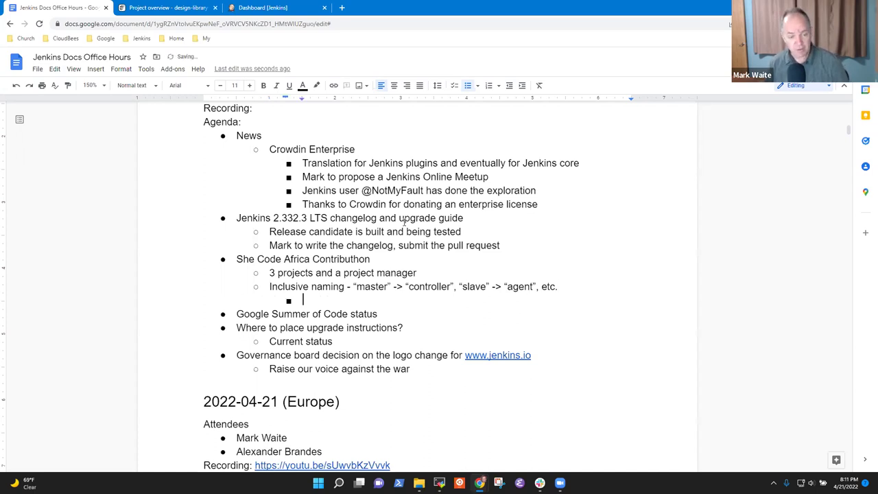
Below the 3 projects line, note that a member is presenting a GitHub tutorial on Saturday
key(Up)
key(Up)
key(Return)
text(KMarc)
key(ctrl+BackSpace)
text(Mark p[r)
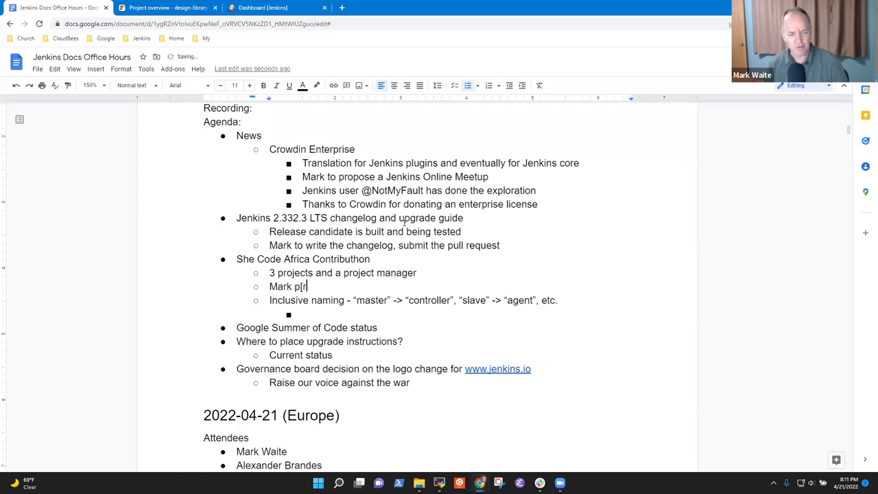
key(BackSpace)
key(BackSpace)
text(resenting a tutorial)
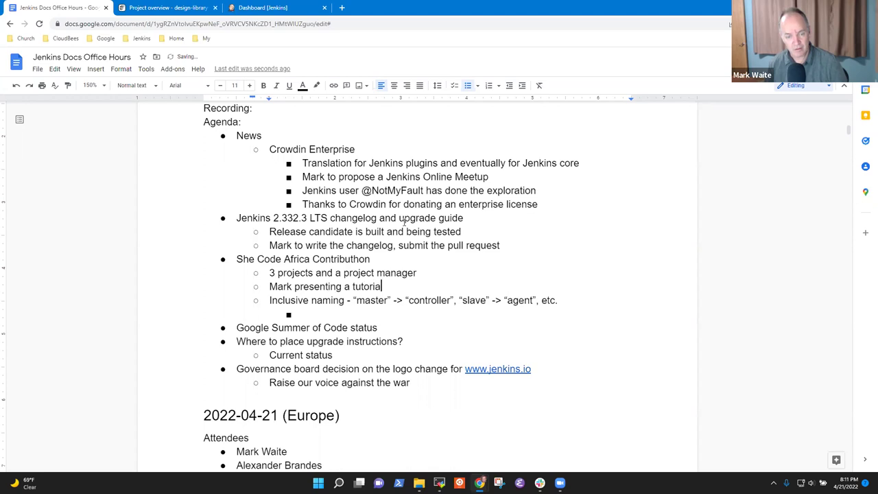
text( on GitH)
key(BackSpace)
text(and GitUn)
key(BackSpace)
key(BackSpace)
text(Hub )
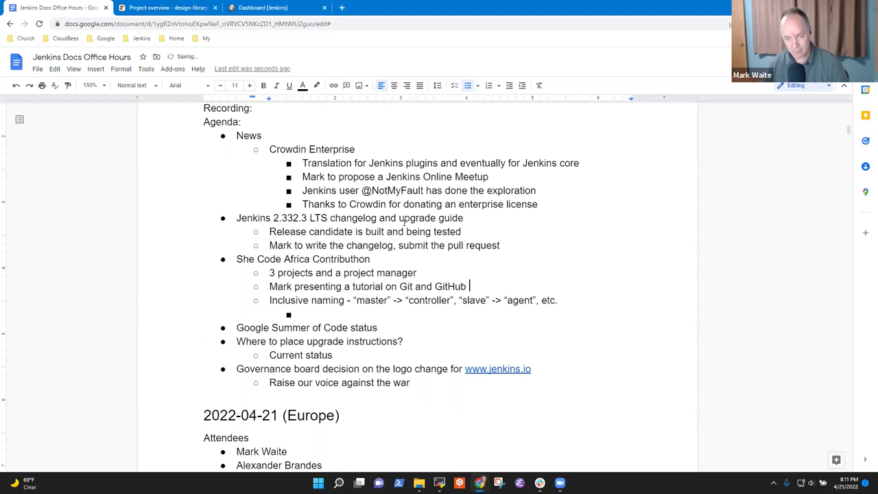
text(on Saturday)
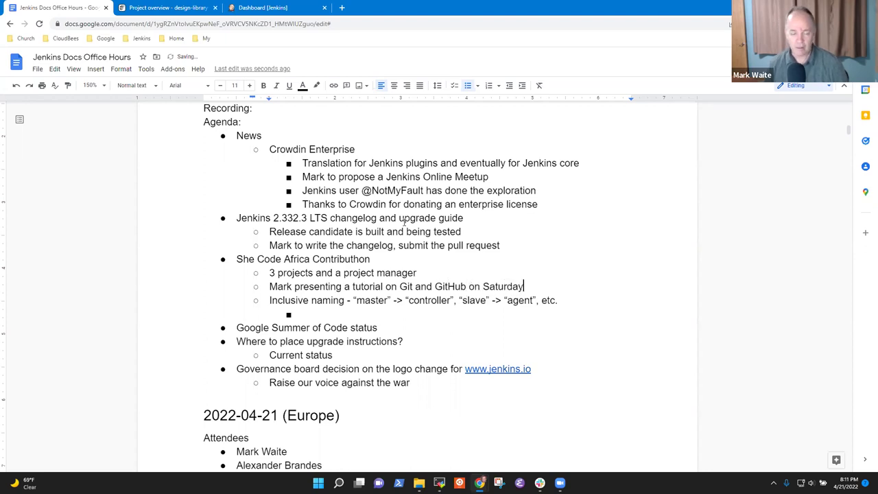
Add 'Pipeline help - same project as last year' and 'Screenshot update' with nested 'Running Jenkins weekly for screenshots'
key(Down)
key(Down)
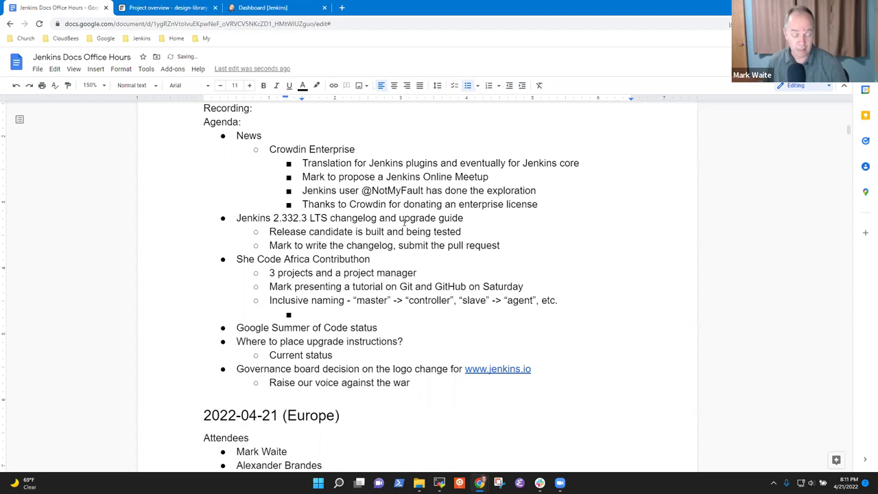
key(shift+Tab)
text(Pipeline help -)
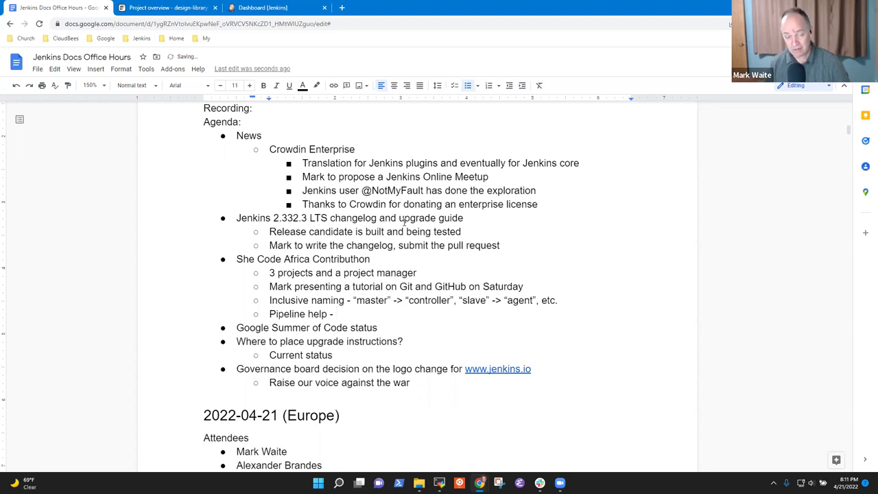
text( same promn)
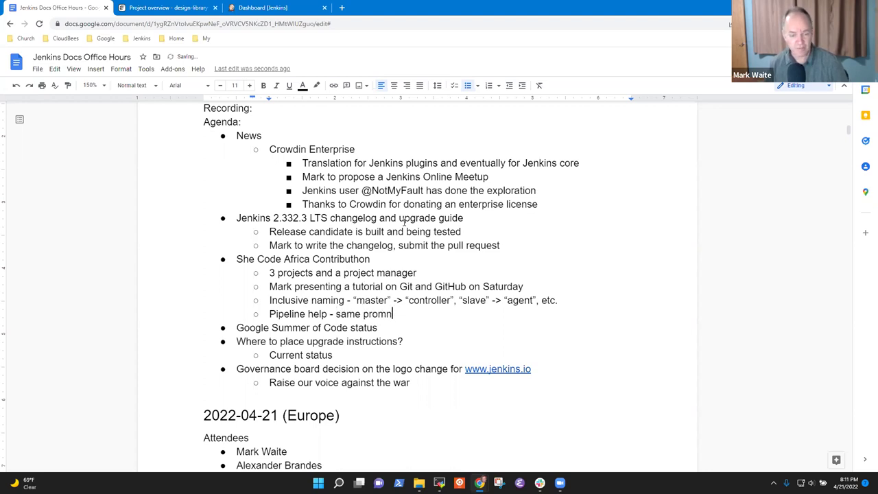
text(ject as last)
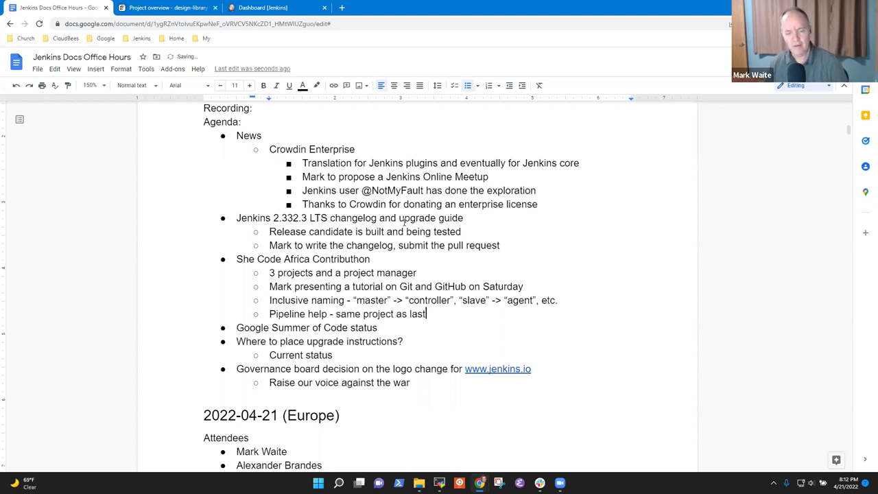
text( ye)
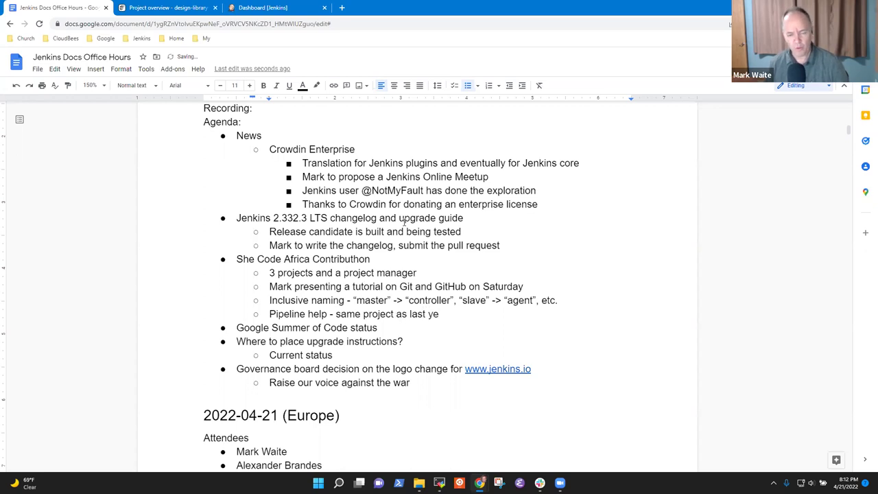
text(ar)
key(Return)
text(Screen)
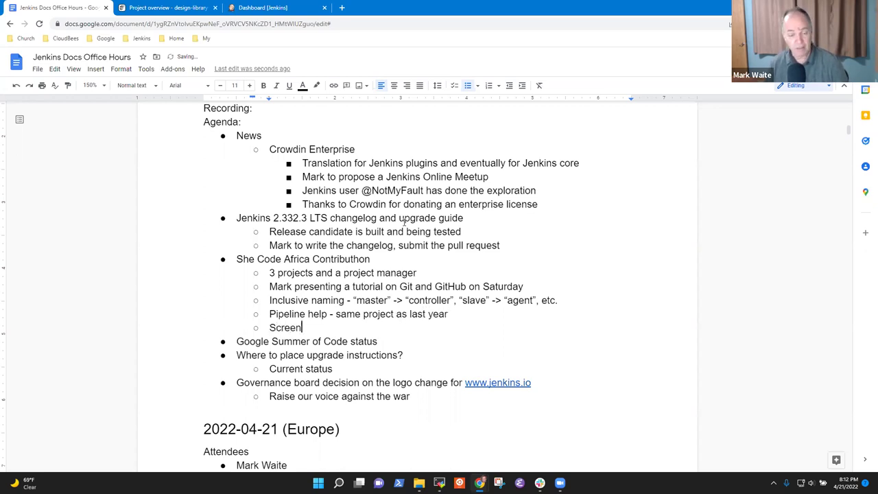
text(shot update)
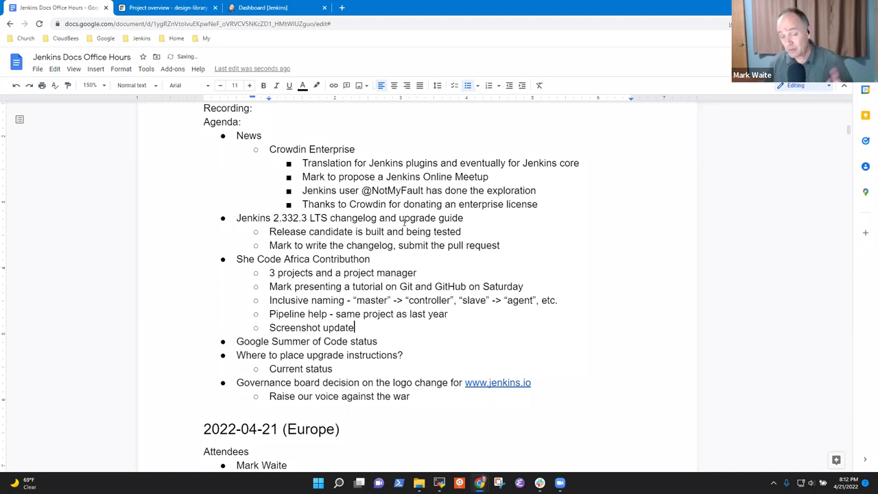
key(Return)
key(Tab)
text(Running Jenkins weekly for screenshots)
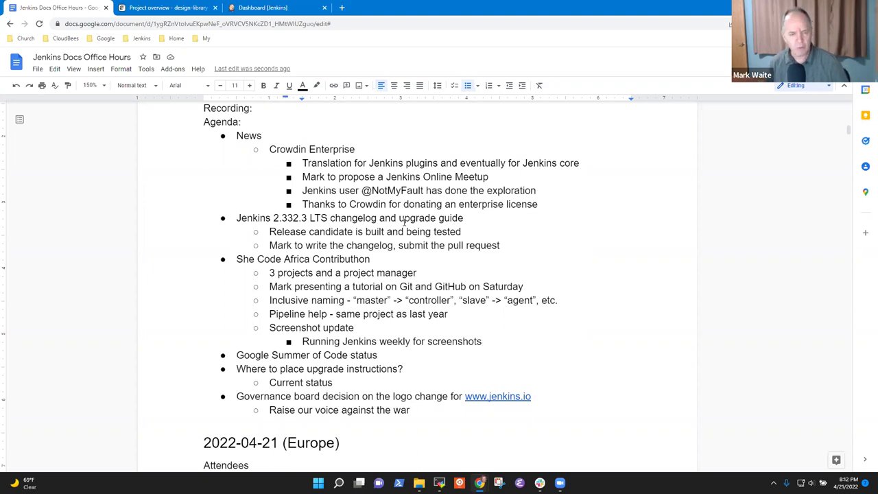
Add top-level item 'Next LTS baseline selection proposed to delay 2-4 weeks' with sub-point 'Many regressions'
key(Return)
key(shift+Tab)
key(shift+Tab)
text(Next LTS baseline selection proposed to delay )
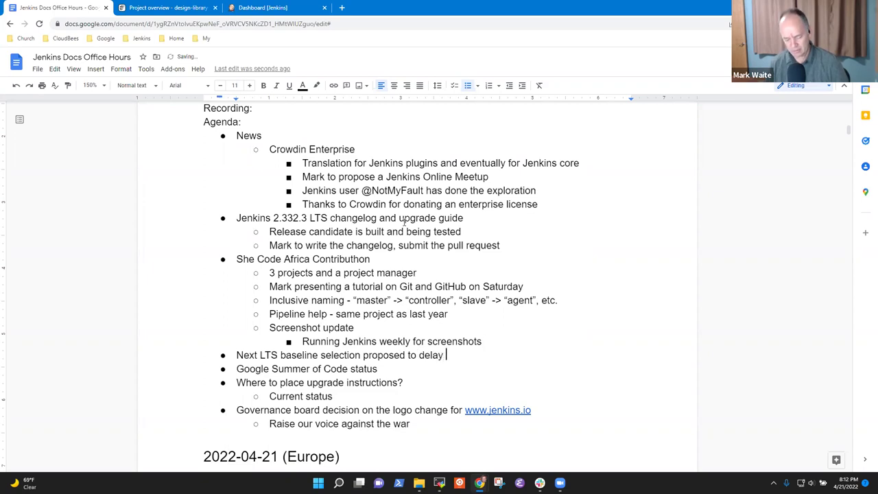
text(2-4 weeks)
key(Return)
key(Tab)
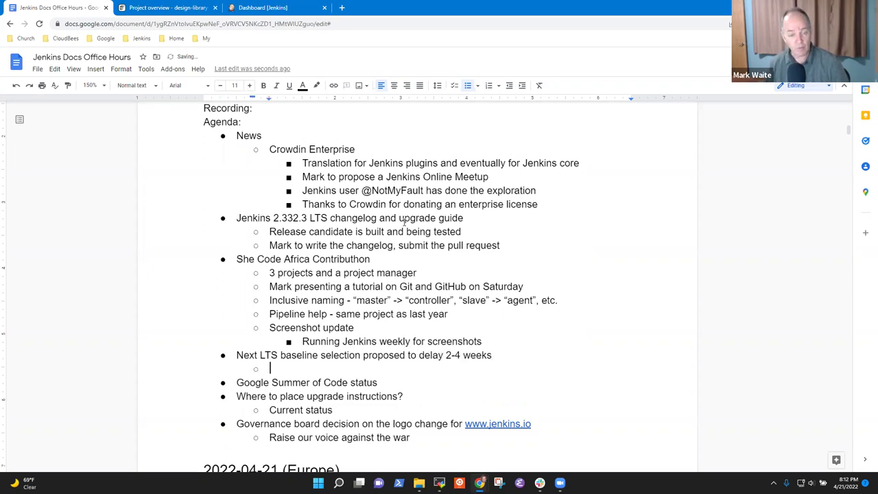
text(Many regressions)
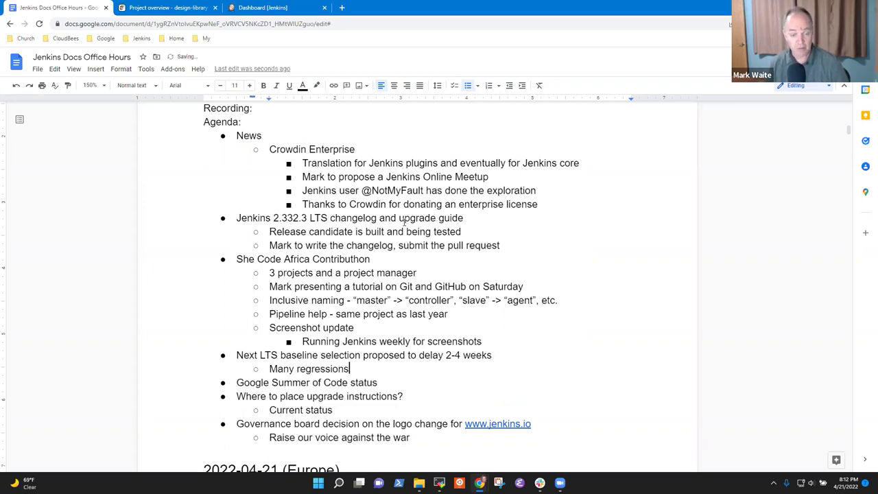
Add the sub-point 'Active steps to reduce regressions before choosing the baseline'
key(Return)
text(Active steps re)
key(BackSpace)
key(BackSpace)
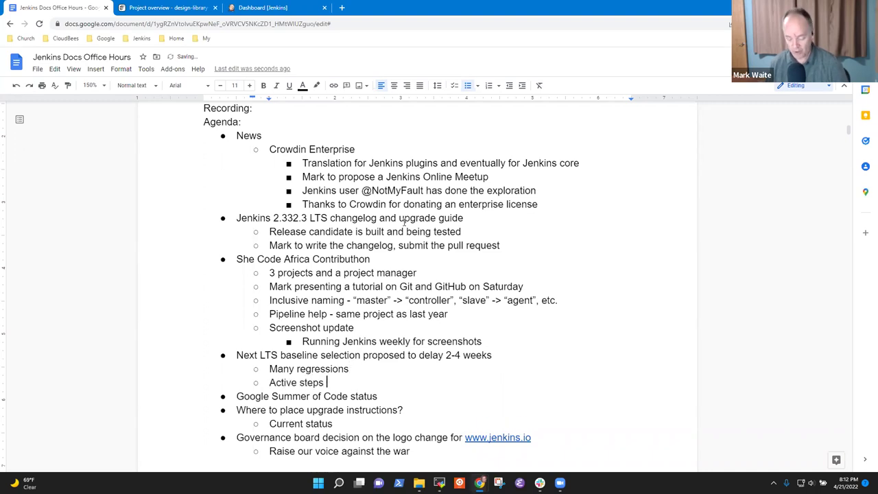
text(to reduce regr)
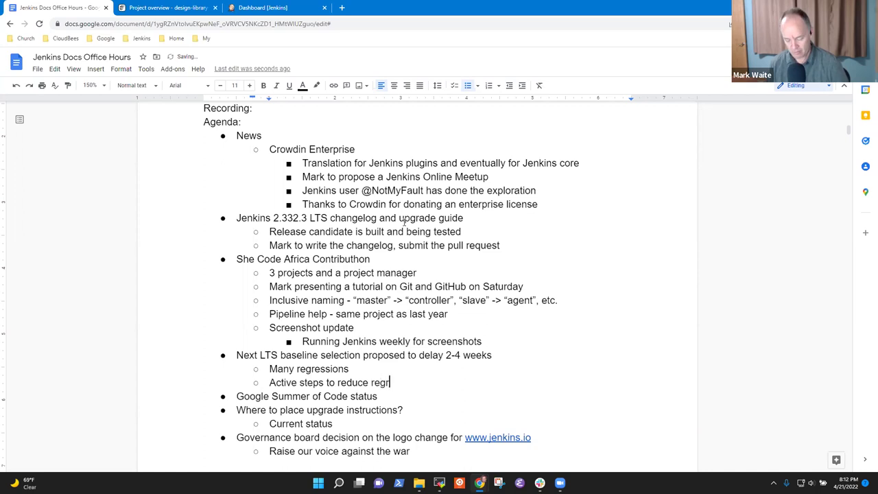
text(essions before sho)
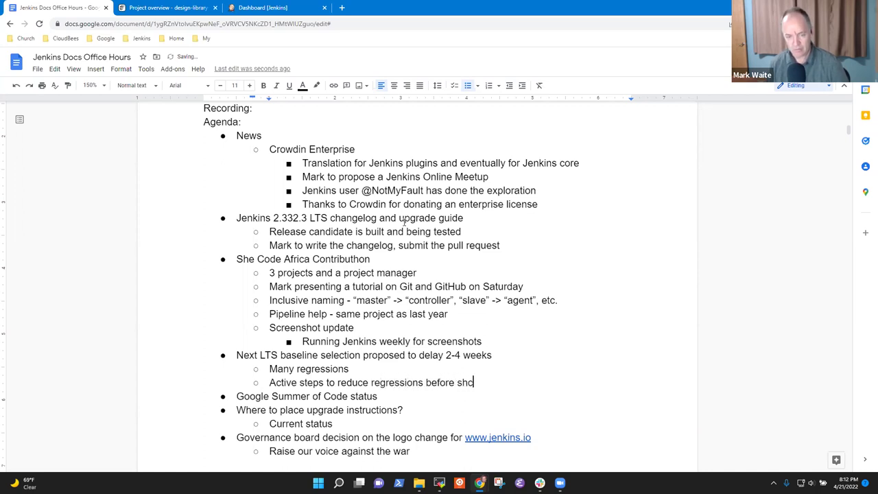
key(BackSpace)
key(BackSpace)
key(BackSpace)
text(choosing the )
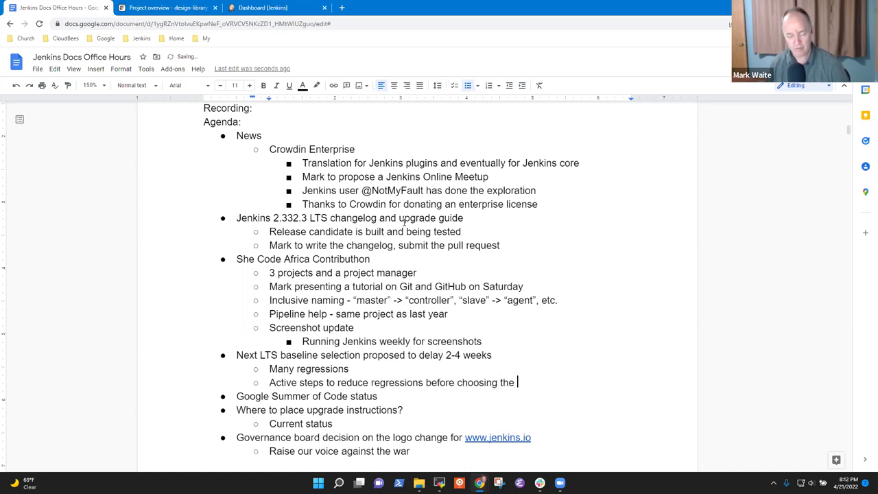
text(baseline)
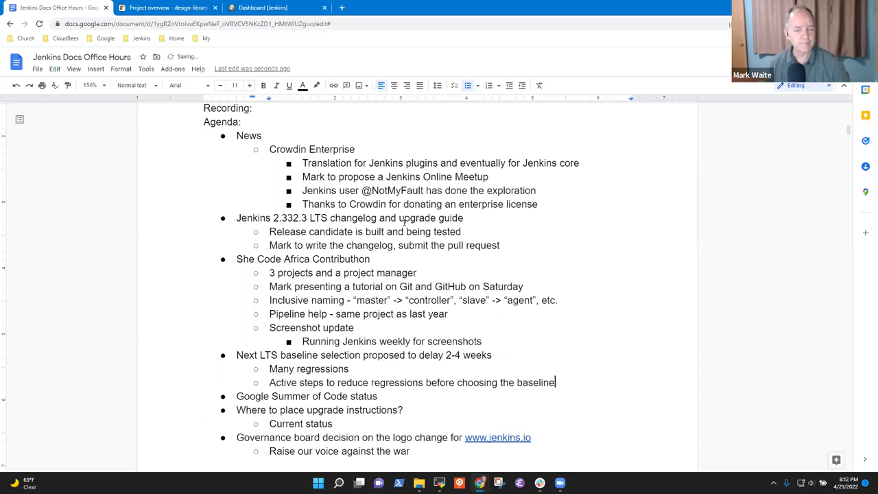
key(Up)
key(Up)
key(Up)
key(shift+Home)
key(Down)
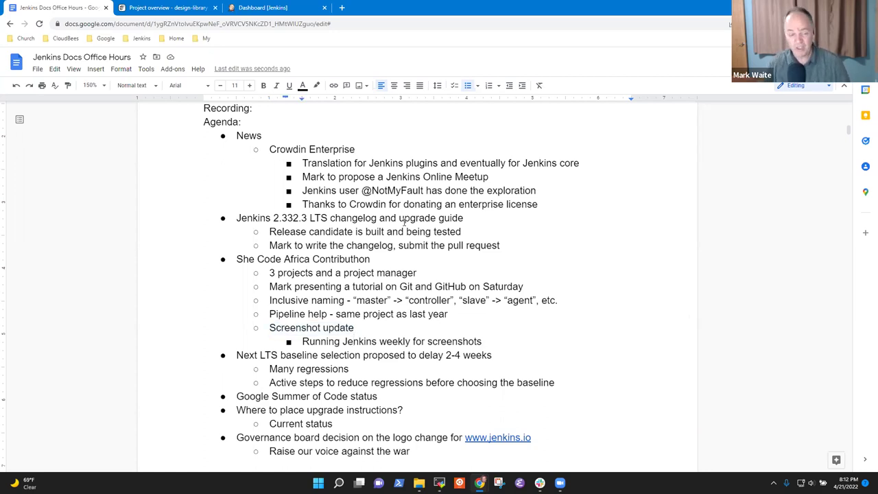
Add 'Completed community bonding, started project work' and 'Project work for 4 weeks, then a 2 week end of project'
key(Down)
key(End)
key(Return)
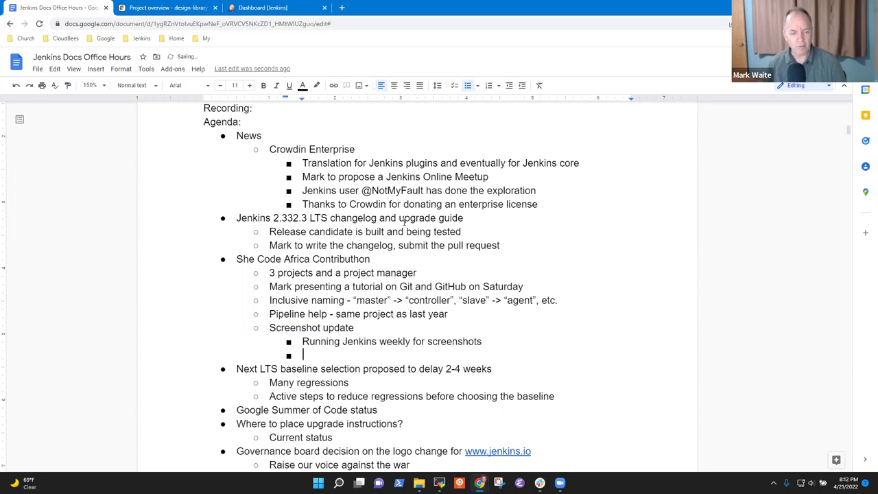
key(shift+Tab)
text(COmplete)
key(ctrl+BackSpace)
text(Completed community bonding, started project work)
key(Return)
text(Project work for 4 weeks, then a 2 week end of project)
Add the sub-point 'Short on number of mentors'
key(Return)
text(Short on number of mentor)
key(Return)
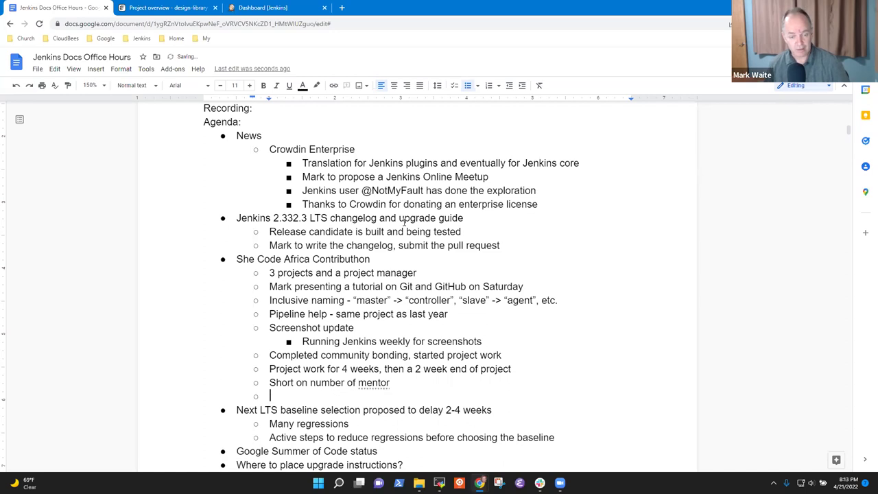
key(BackSpace)
key(BackSpace)
text(s)
Nest three mentor names under it and append 'on the Slack channel' to the mentors line
key(Return)
key(Tab)
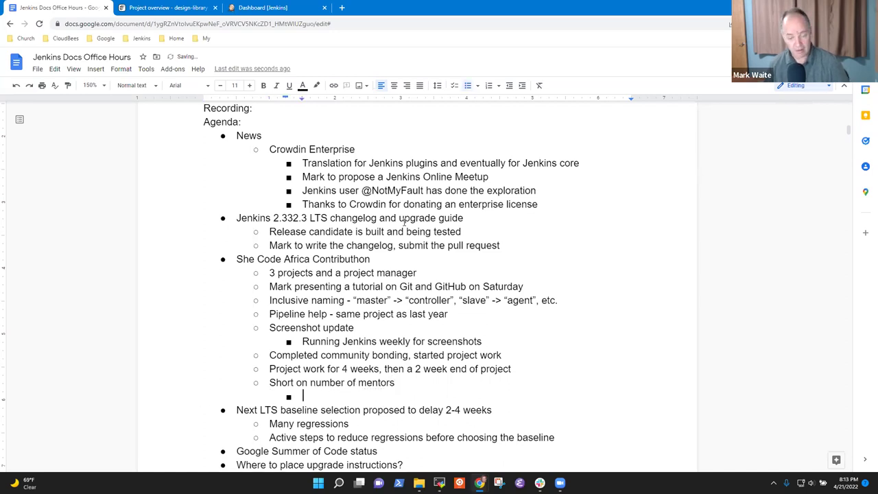
text(Kevin Martne)
key(BackSpace)
key(BackSpace)
text(ens)
key(Return)
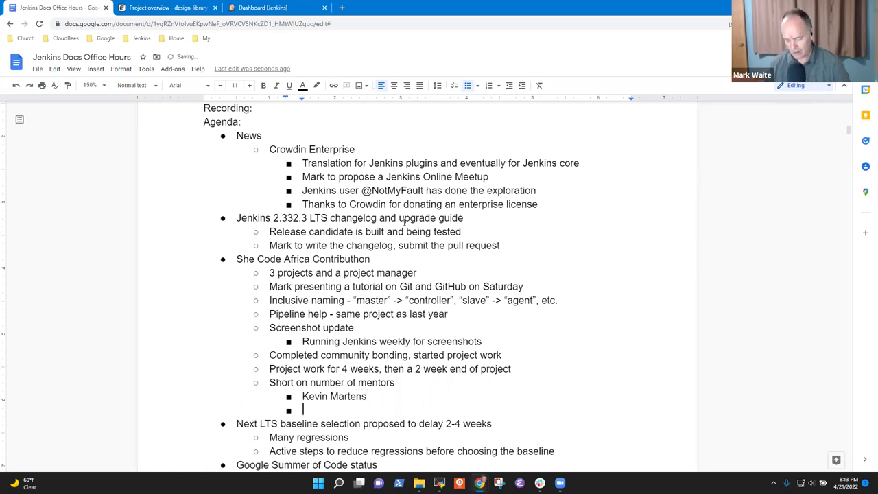
text(Bruno )
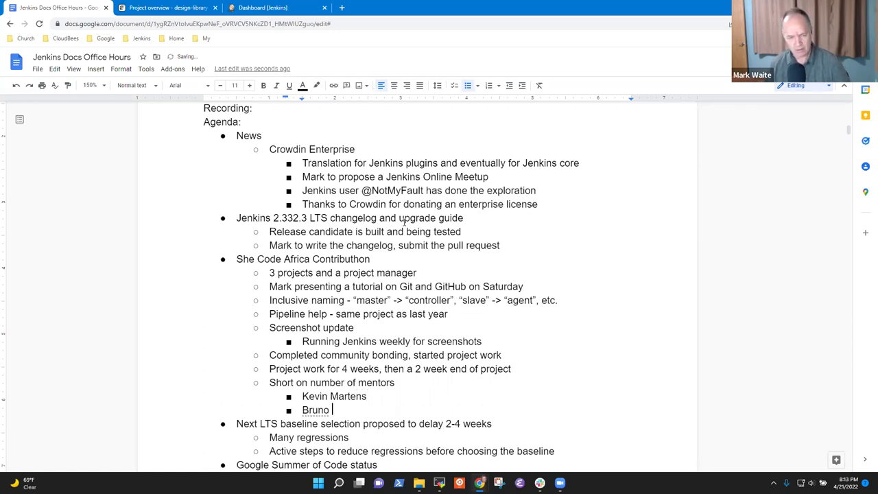
text(Veracht)
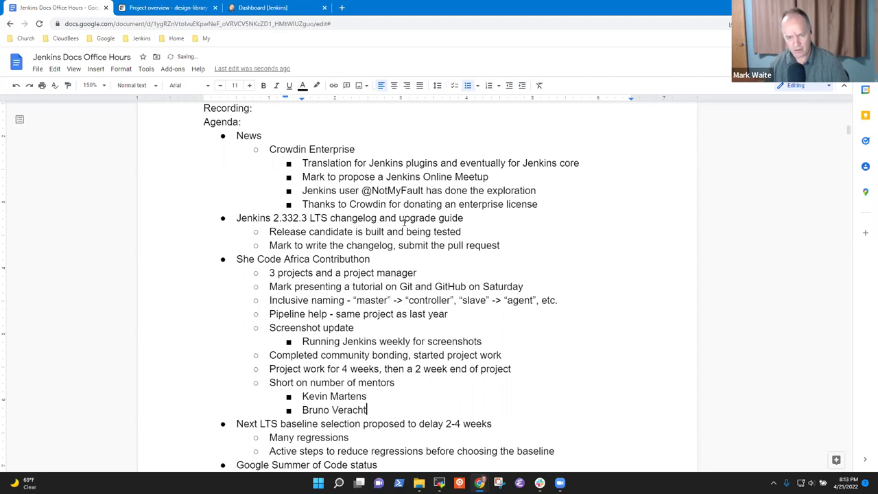
text(en)
key(Return)
text(Angelique)
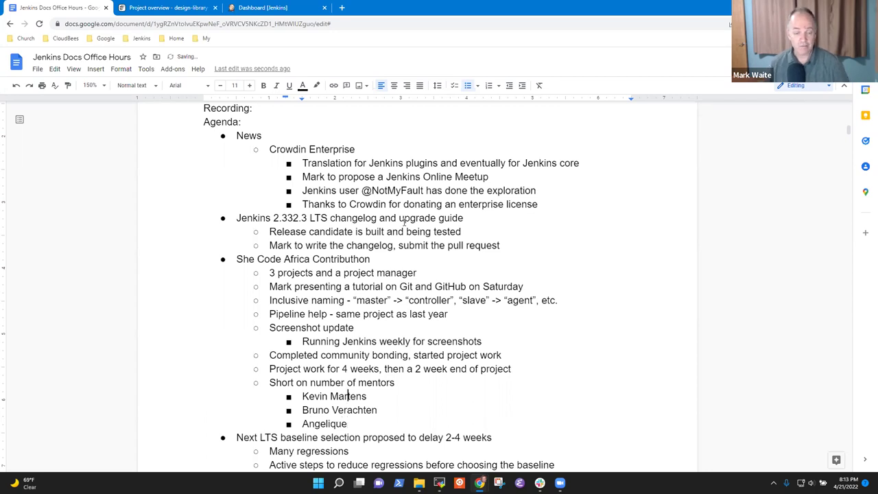
key(Up)
key(End)
text(on the Sla)
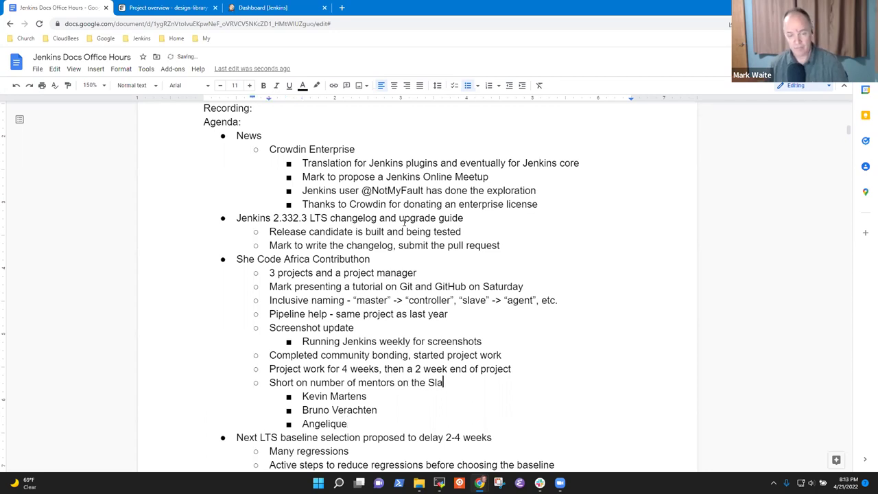
text(ck channel)
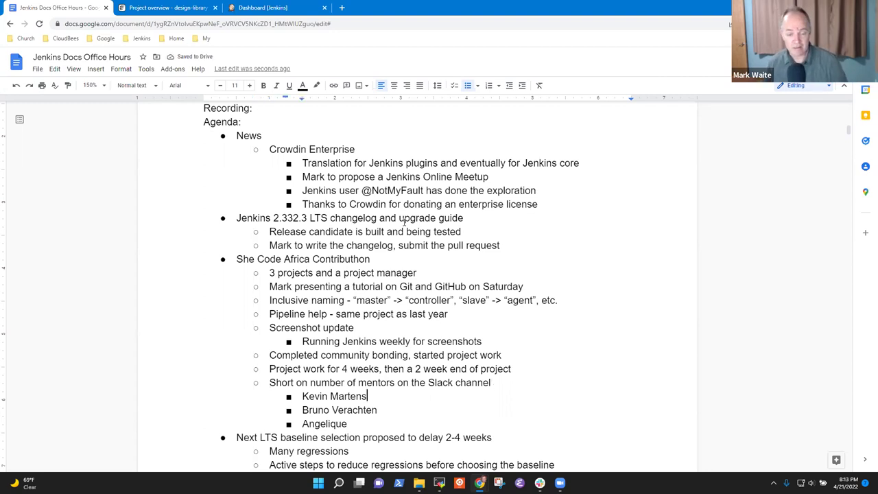
Add a sub-point about weekly meetings, working with them as they learn
key(Return)
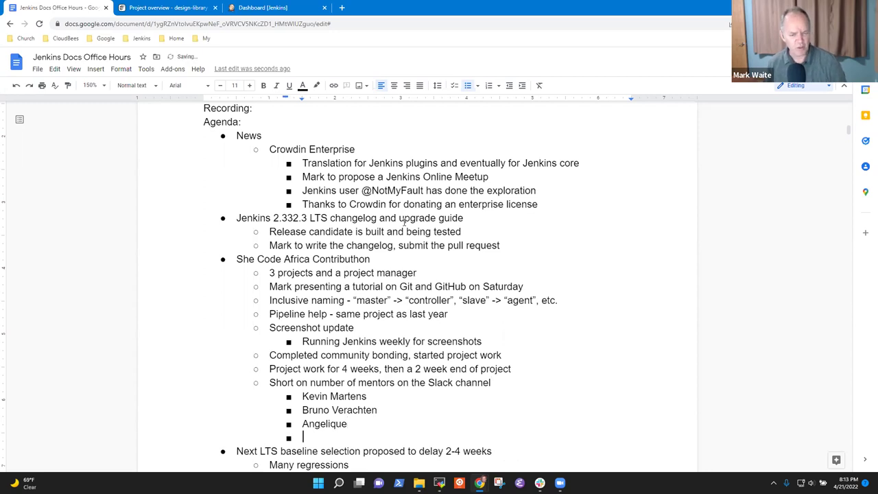
key(shift+Tab)
text(Meetings)
text( weekly)
text(, m w)
key(BackSpace)
key(BackSpace)
key(BackSpace)
key(BackSpace)
text(working wit)
text(h as)
key(BackSpace)
key(BackSpace)
key(BackSpace)
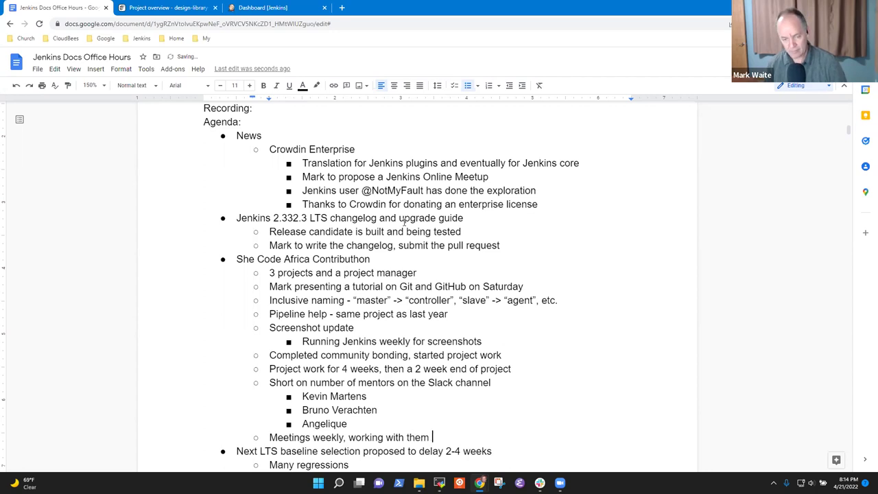
text(s they learn)
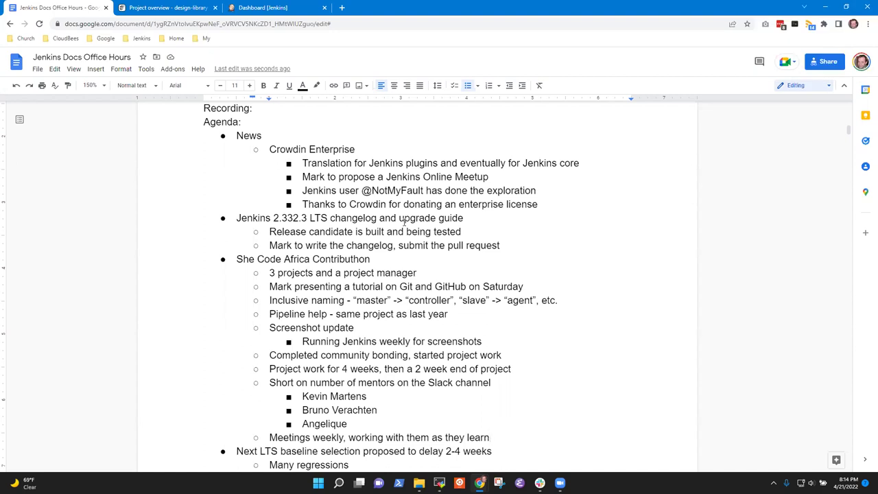
key(Up)
key(Up)
key(Up)
key(Up)
key(End)
text(()
text(Nat)
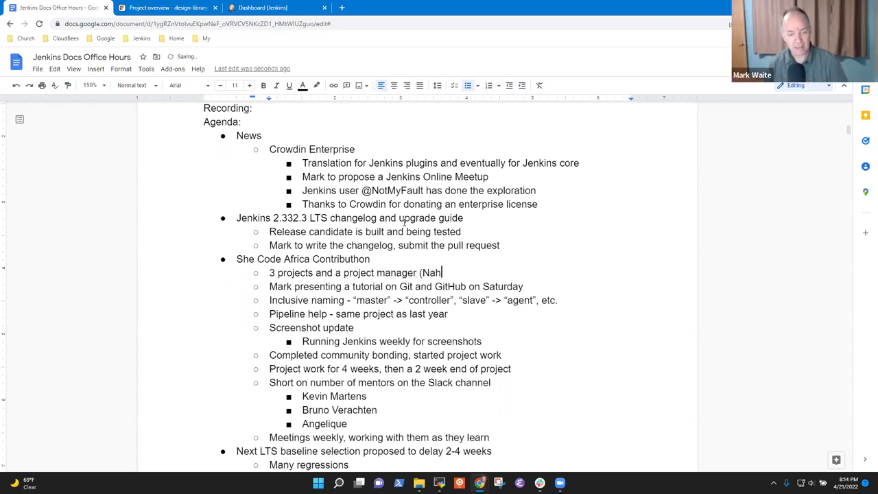
key(BackSpace)
key(BackSpace)
key(BackSpace)
text(Nah)
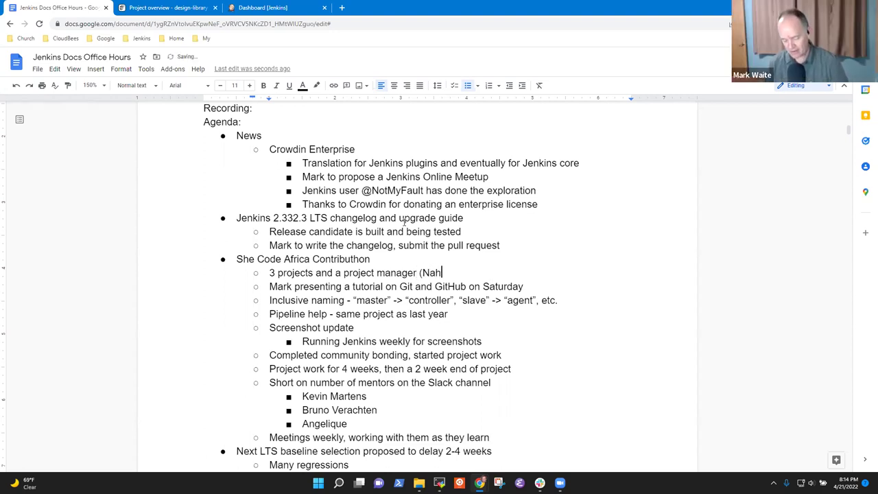
key(BackSpace)
text(feesa)
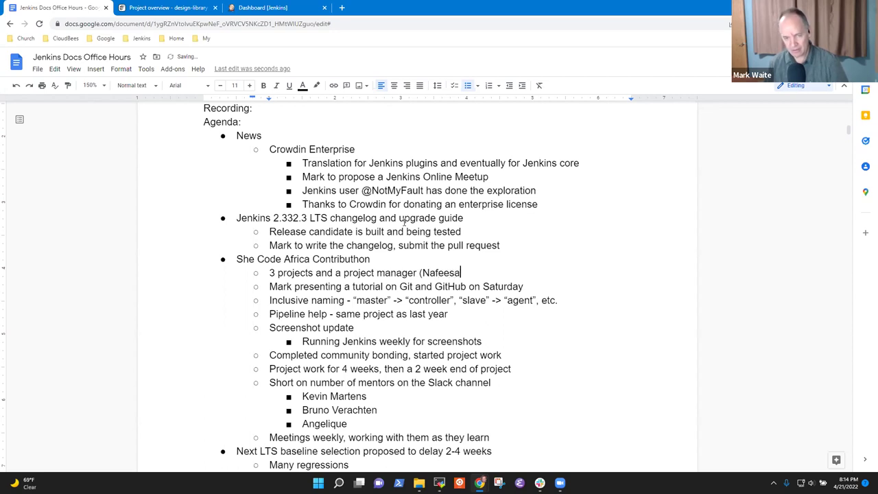
text(t Jmi)
key(BackSpace)
key(BackSpace)
text(imoh)
key(BackSpace)
text())
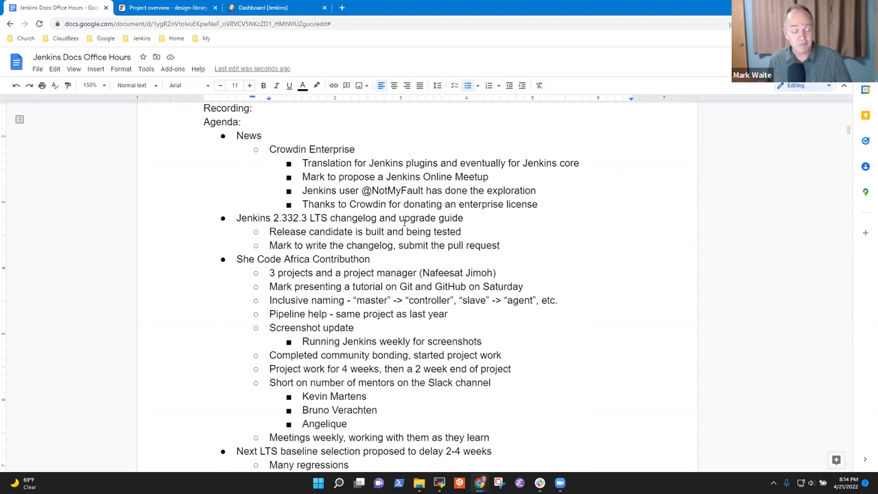
key(Down)
key(Down)
key(Down)
key(Down)
key(Down)
key(Down)
key(Down)
key(Down)
key(Down)
key(Down)
key(Down)
key(Up)
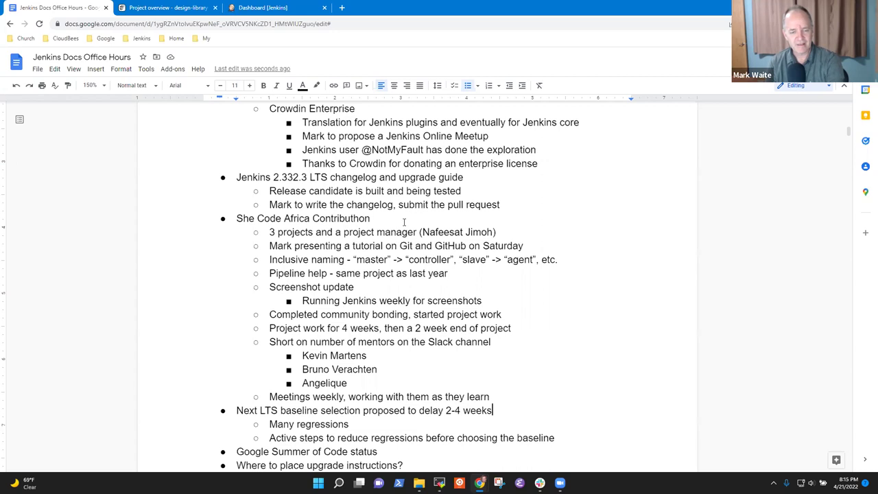
Expand the regressions note to 'Many UI regressions, many resolved in 2.344 this week'
key(Down)
text(, many re)
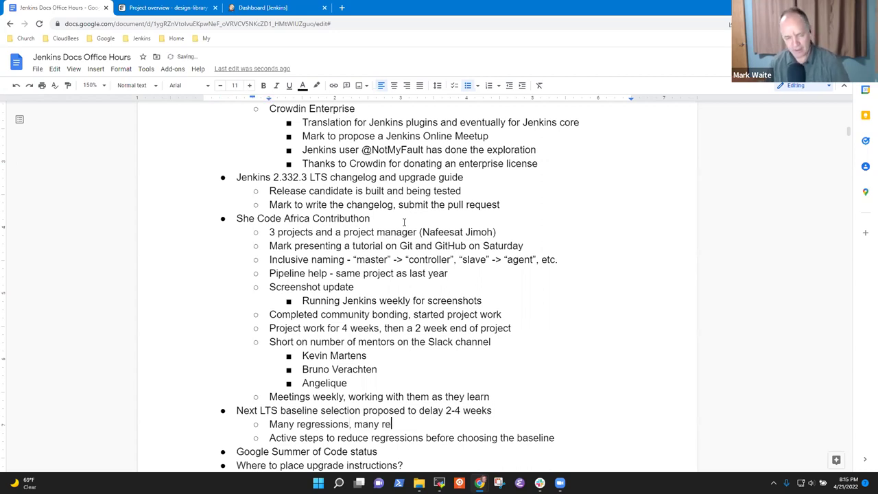
text(solved in 2.)
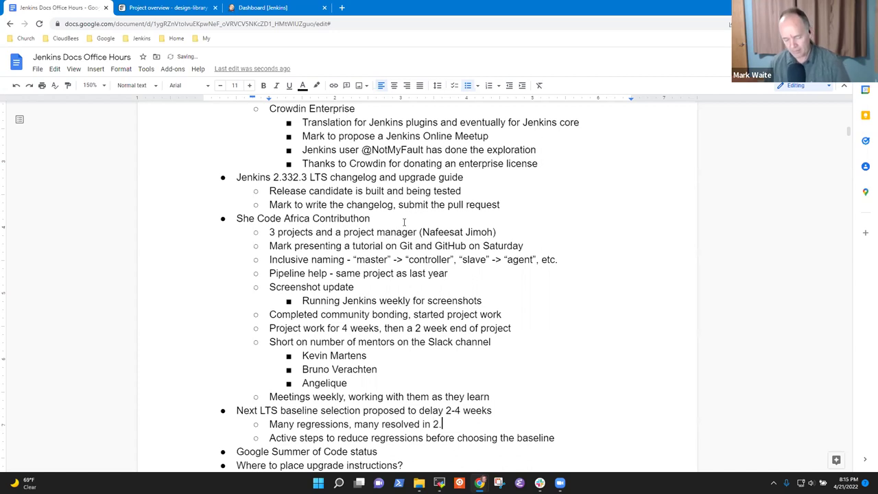
text(344 this week)
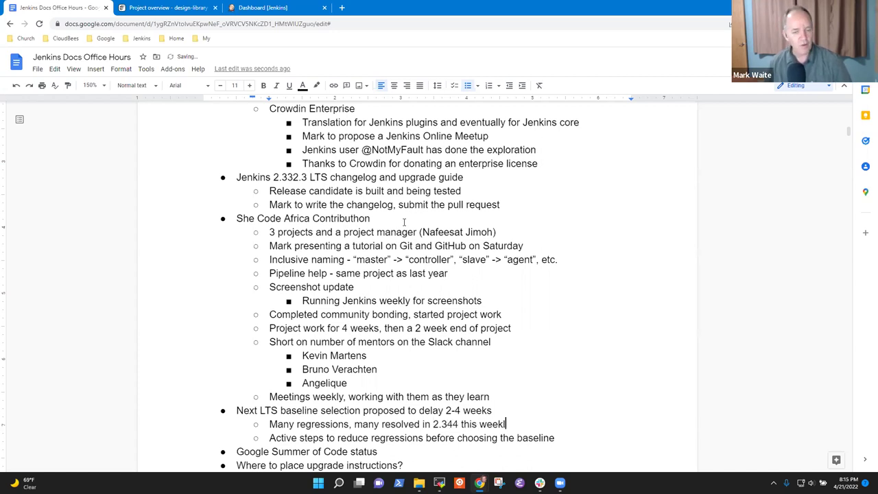
key(Up)
key(Home)
key(shift+End)
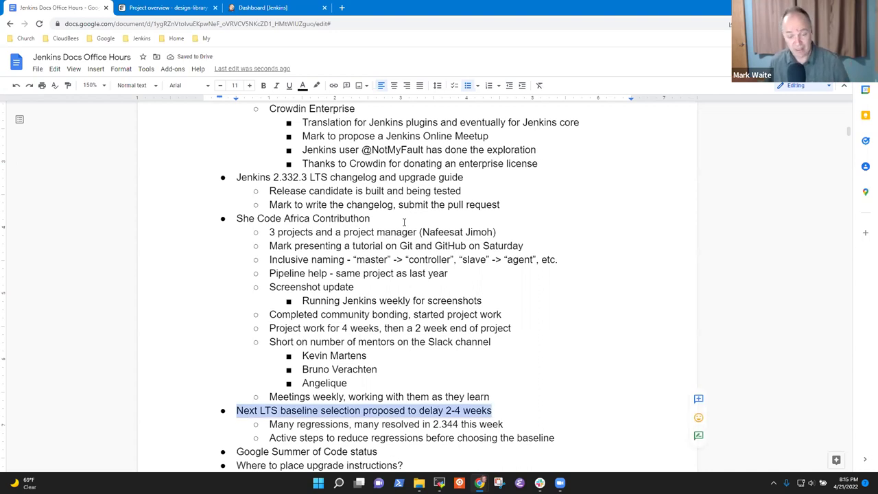
key(Down)
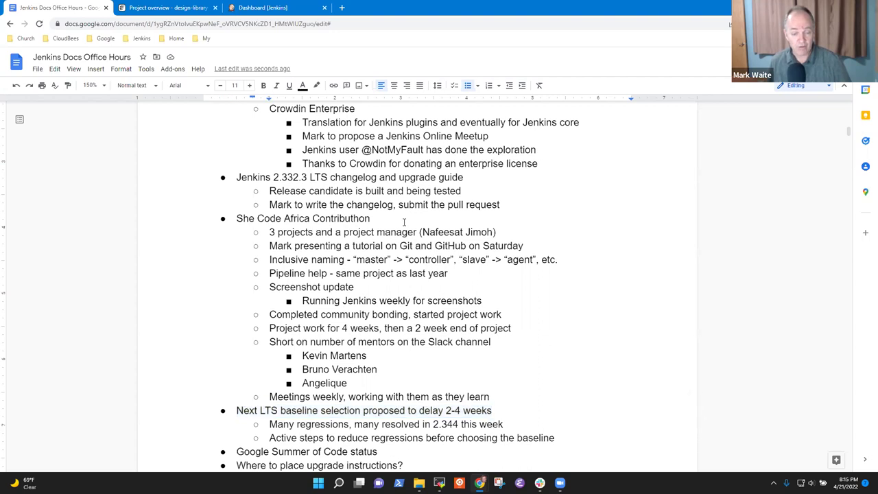
key(End)
key(Home)
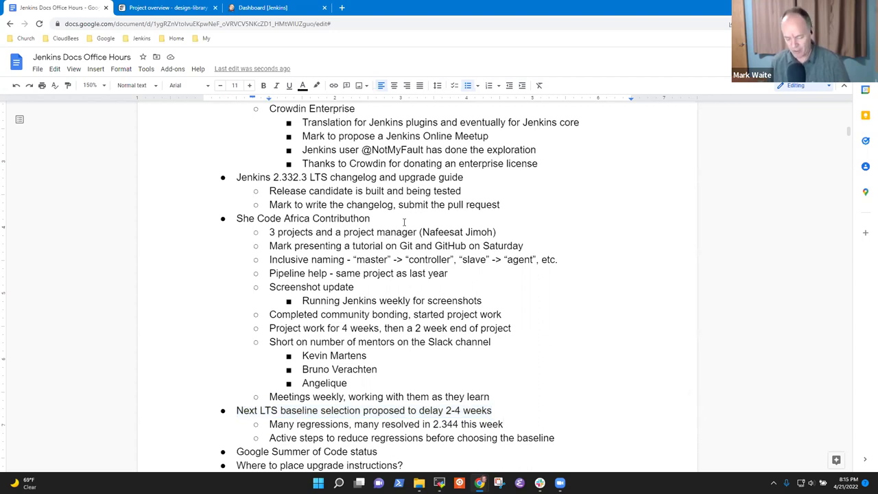
key(ctrl+Right)
text(UI)
key(End)
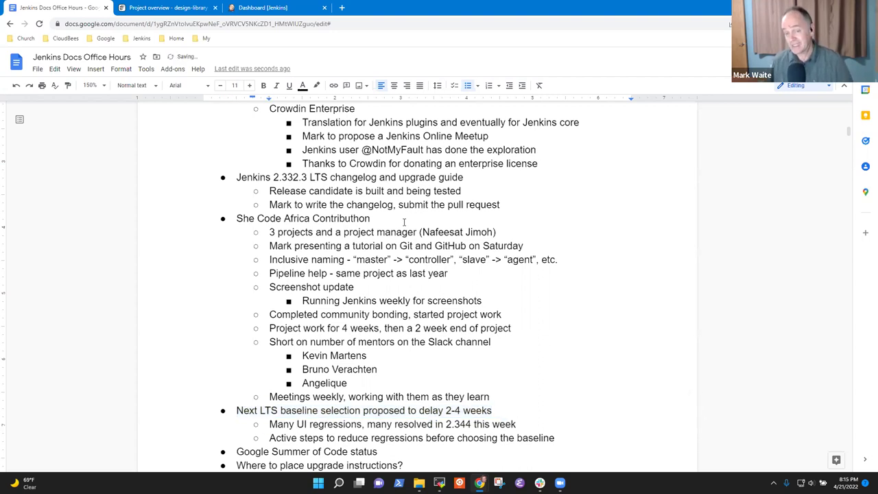
Nest 'Dashboard on issues.jenkins.io' under the regressions note
key(Return)
key(Tab)
text(Dashboard on iss)
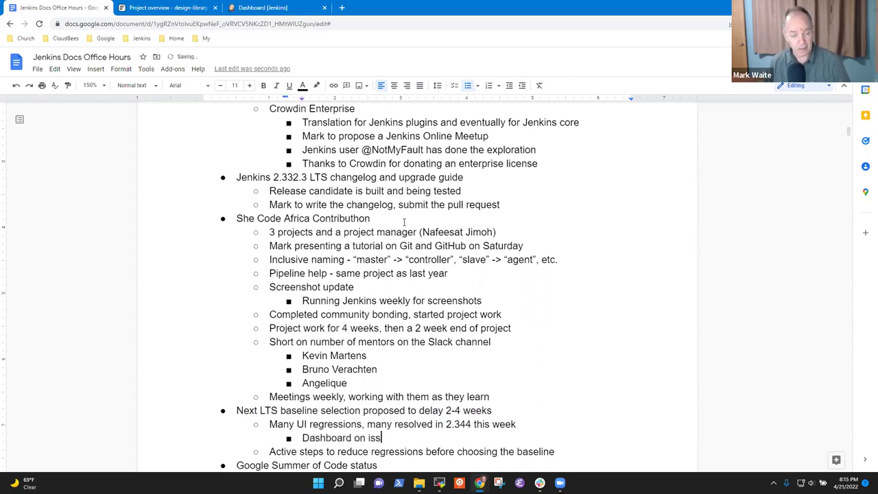
text(ues.jenkins.io)
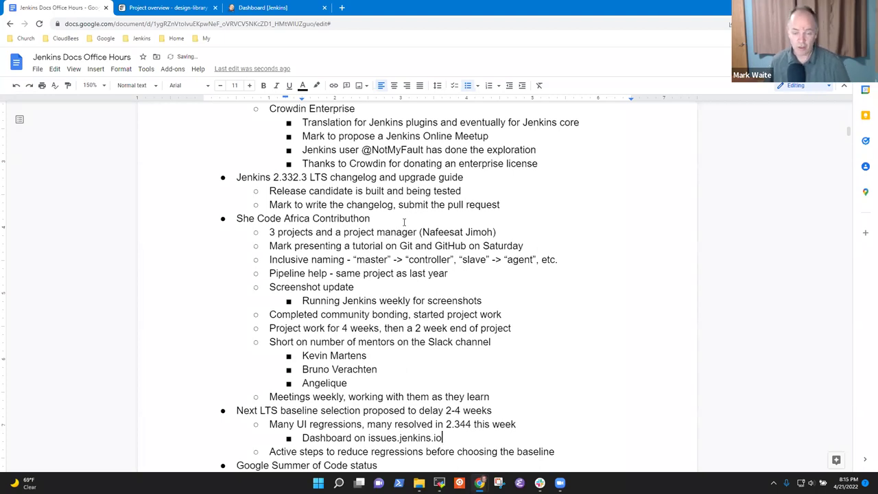
key(ctrl+Left)
key(ctrl+Left)
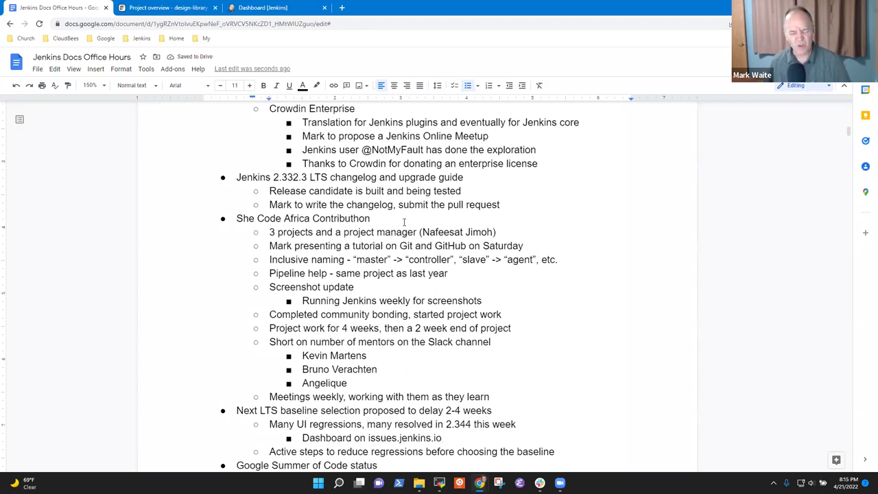
key(shift+End)
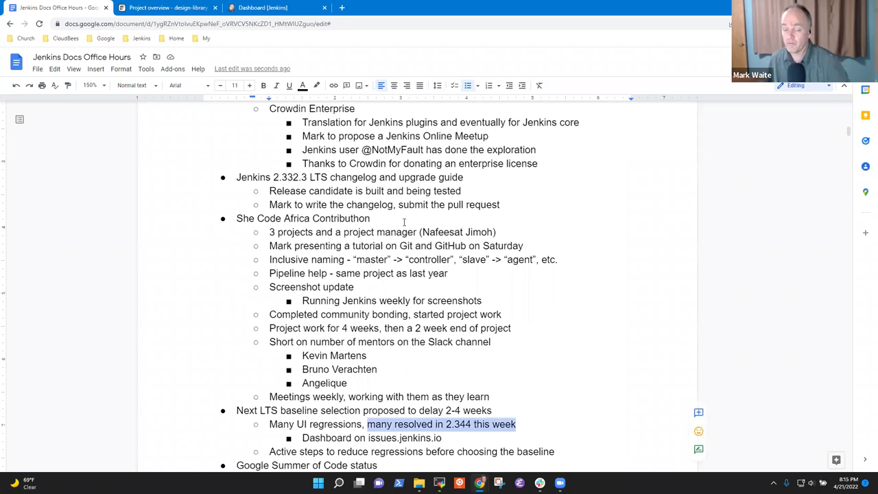
key(Down)
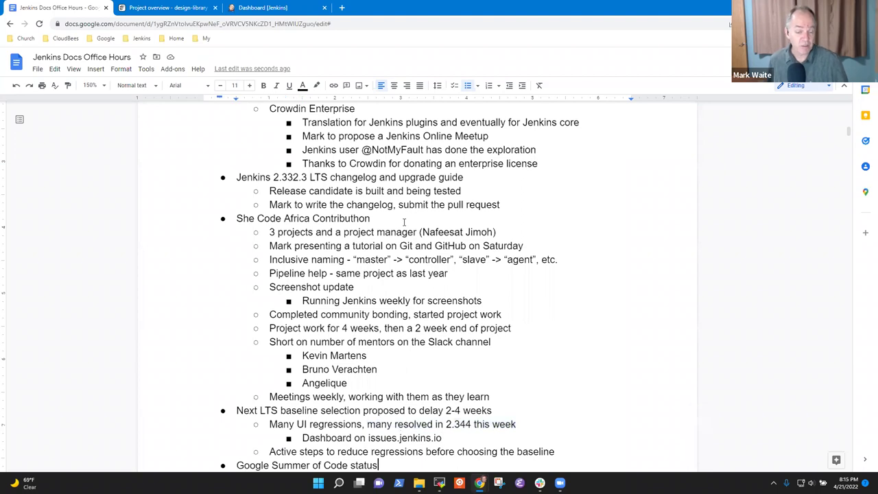
key(Down)
key(Down)
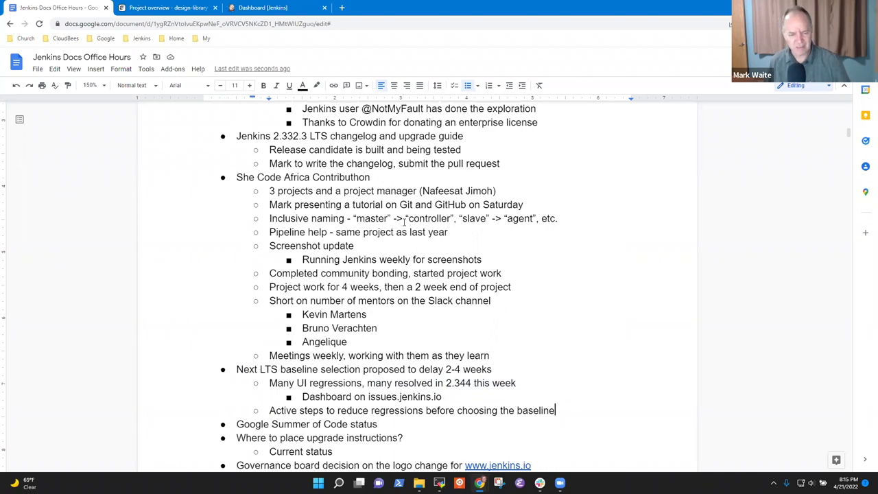
Add 'Delay all releases through the rest of 2022 by 2 weeks', sub-noted 'Proposal not yet accepted, hope to be accepted'
key(Return)
text(Delay all )
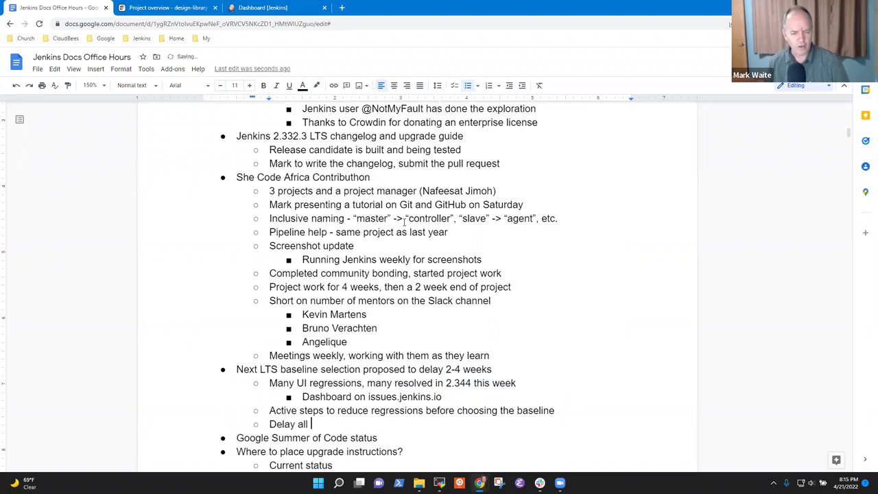
text(releases through )
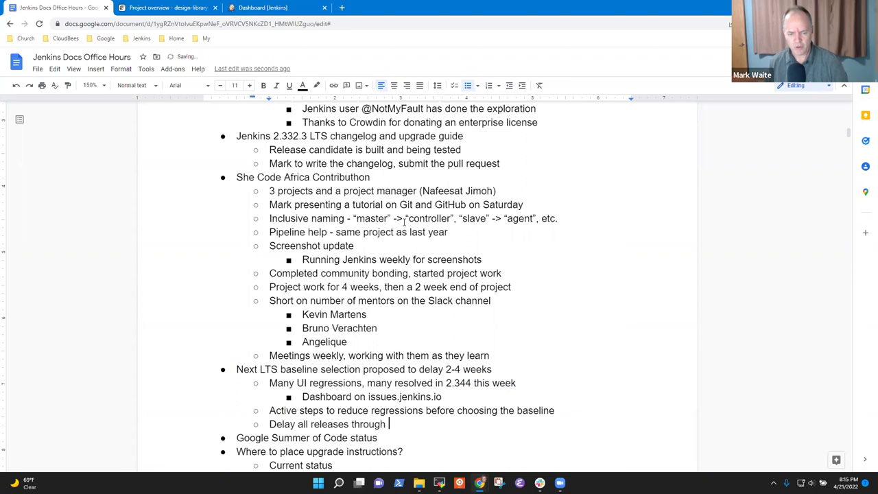
text(the rest )
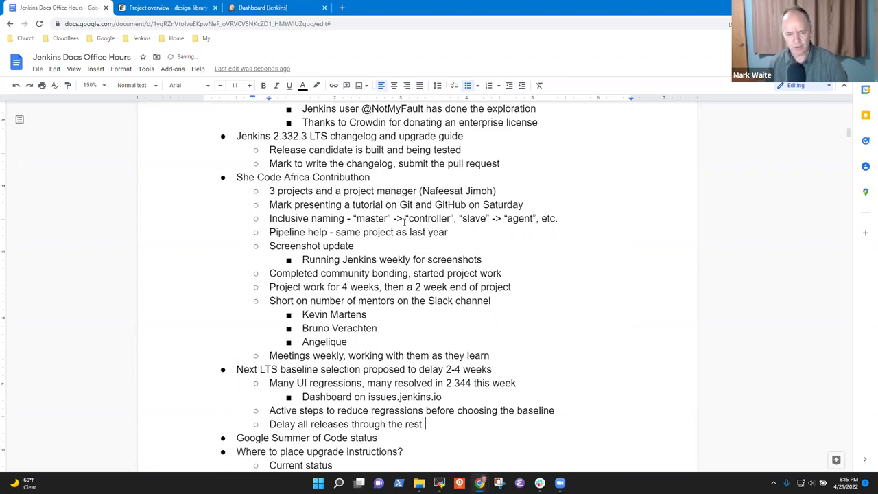
text(of 2022 )
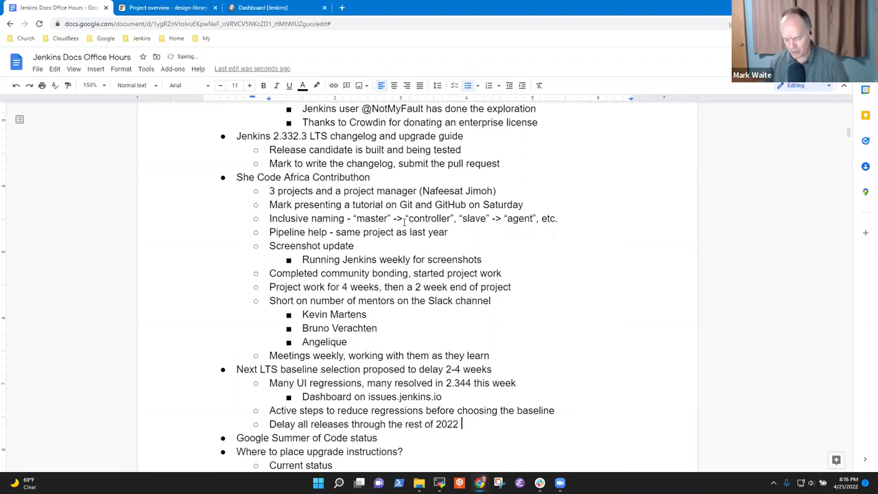
text(by 2 weeks)
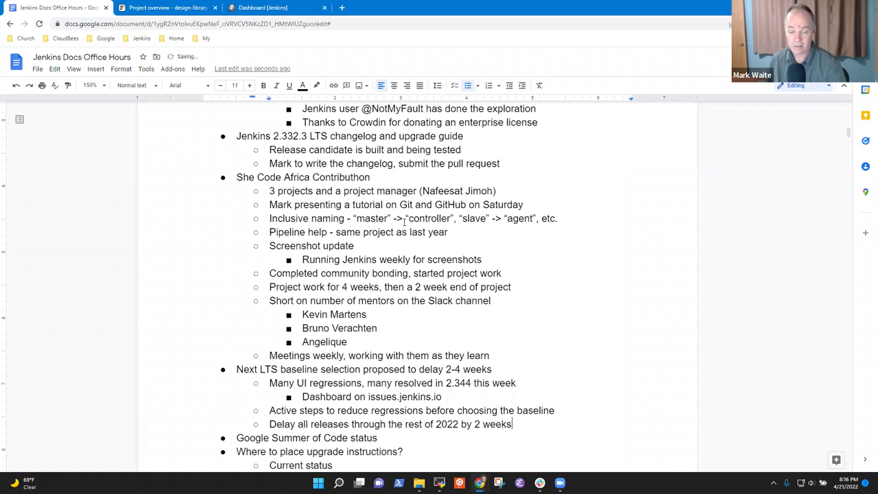
key(Return)
key(Tab)
text(Proposal )
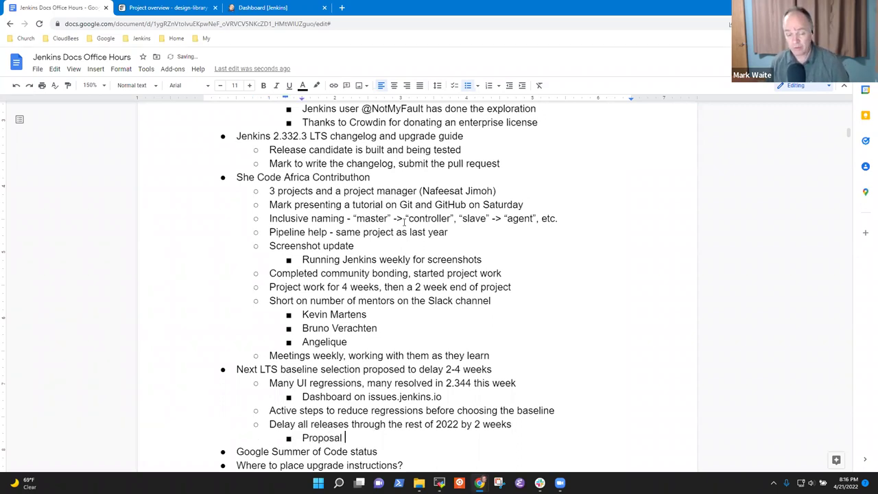
text(not yet)
key(ctrl+BackSpace)
key(ctrl+BackSpace)
text(not yet accepted)
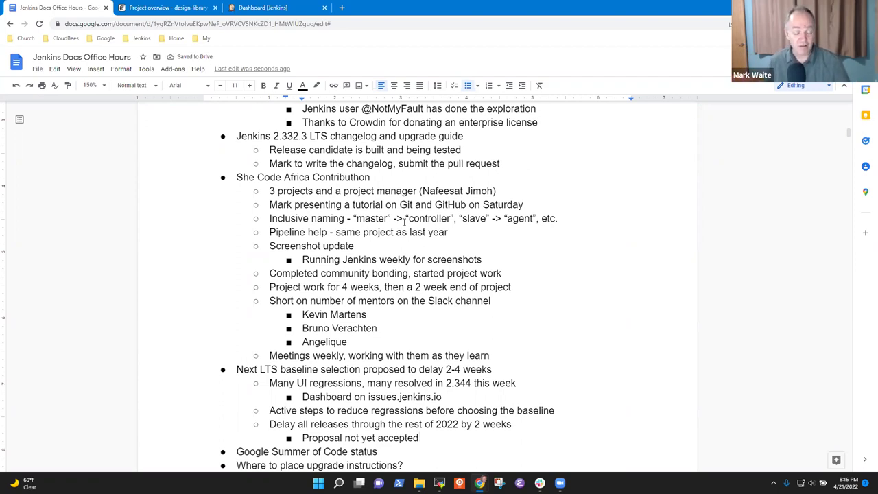
text(, hope to be accepted)
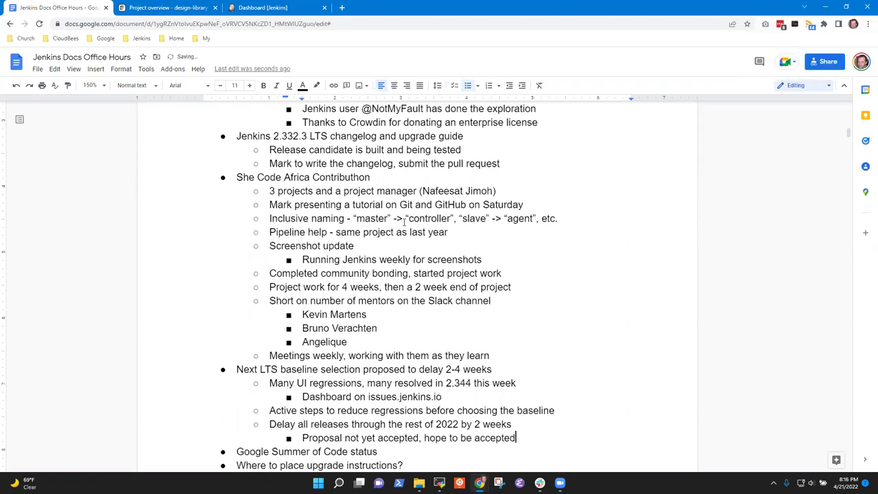
key(Up)
key(Up)
key(Up)
key(Up)
key(Up)
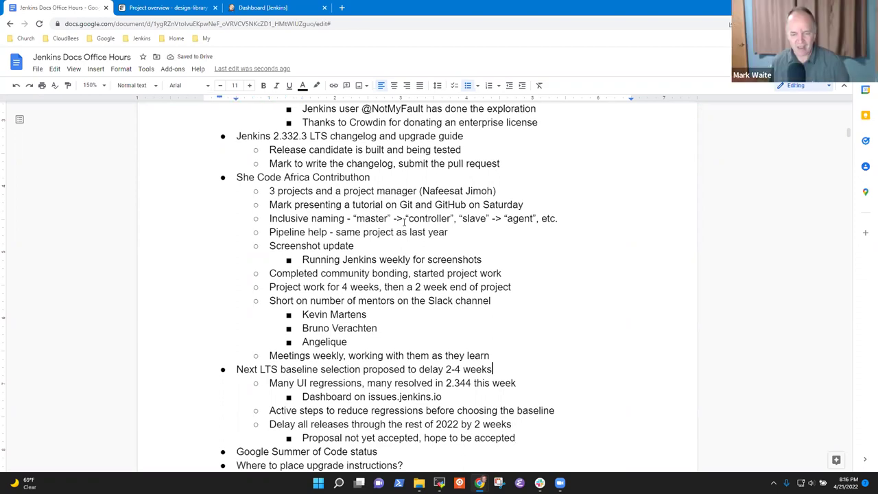
key(Home)
key(shift+End)
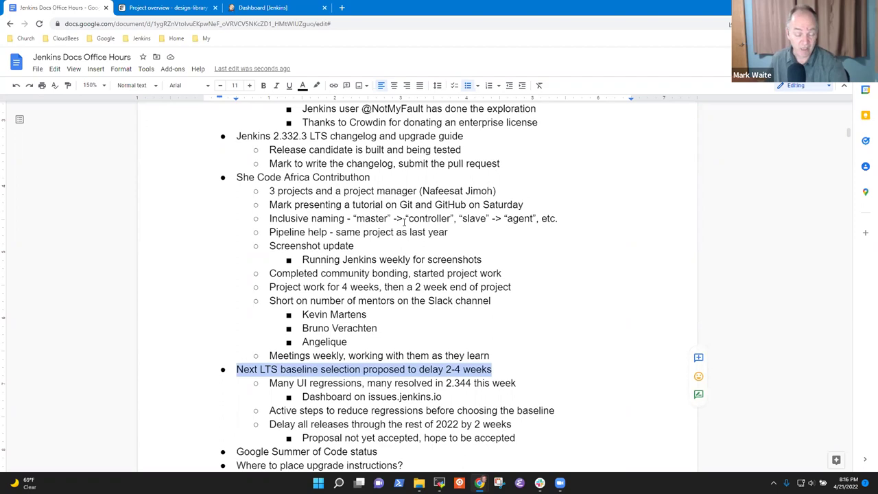
key(Down)
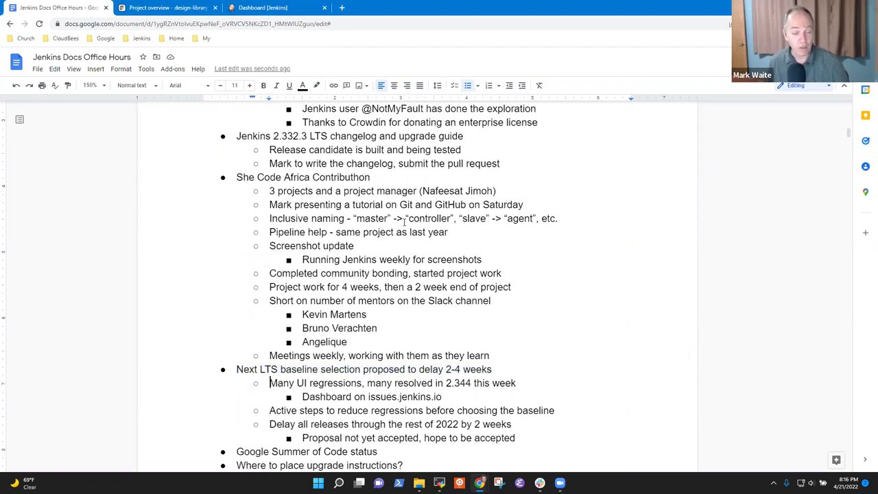
key(End)
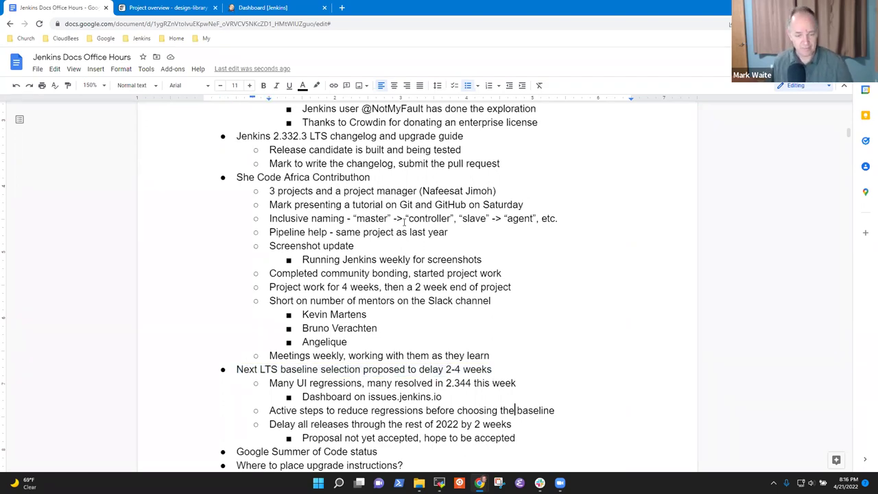
key(Down)
key(Down)
key(Down)
key(Down)
key(Down)
key(Up)
key(Up)
key(Up)
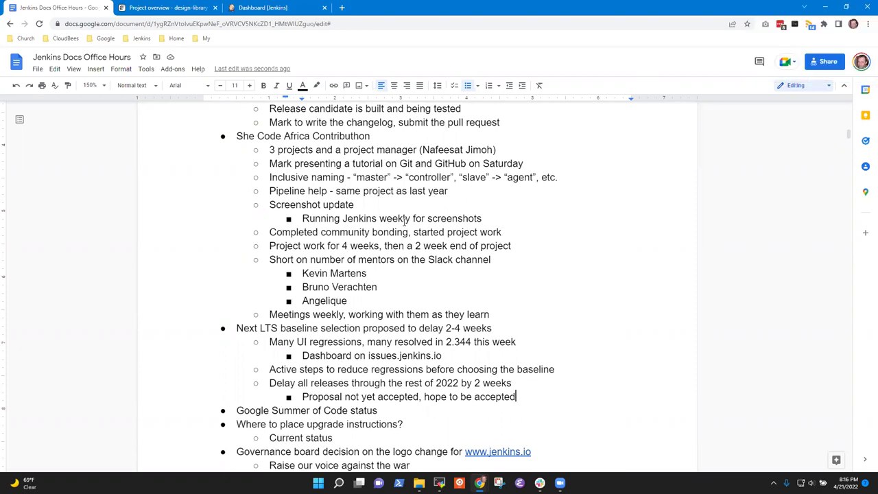
scroll(405, 220, down, 3)
key(Up)
key(Up)
key(Up)
key(Up)
key(Up)
key(Up)
key(Up)
key(Up)
key(Up)
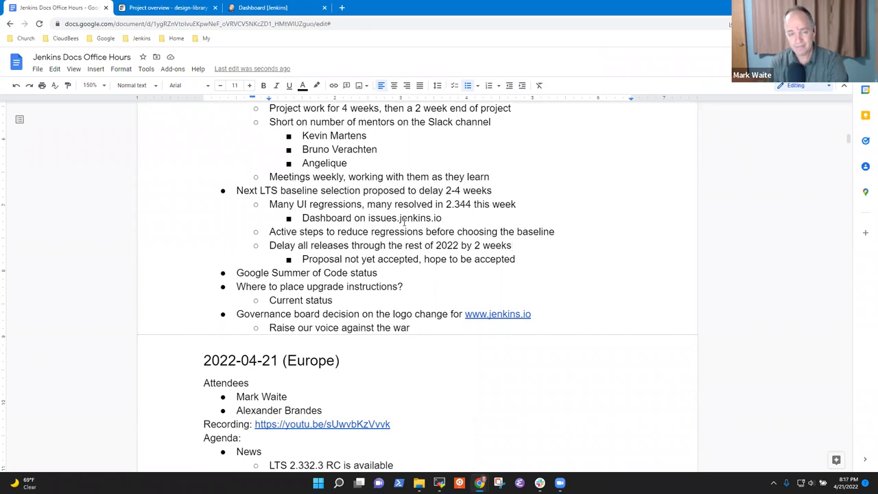
Add the sub-point 'Review period now, potential mentors review and comment on proposals'
key(Home)
key(shift+End)
key(End)
key(Return)
key(Tab)
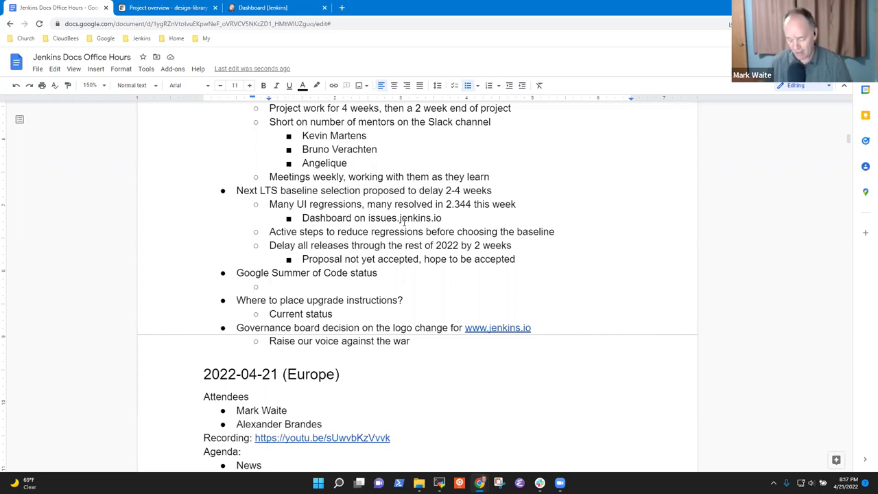
text(Review)
key(ctrl+BackSpace)
text(Review period )
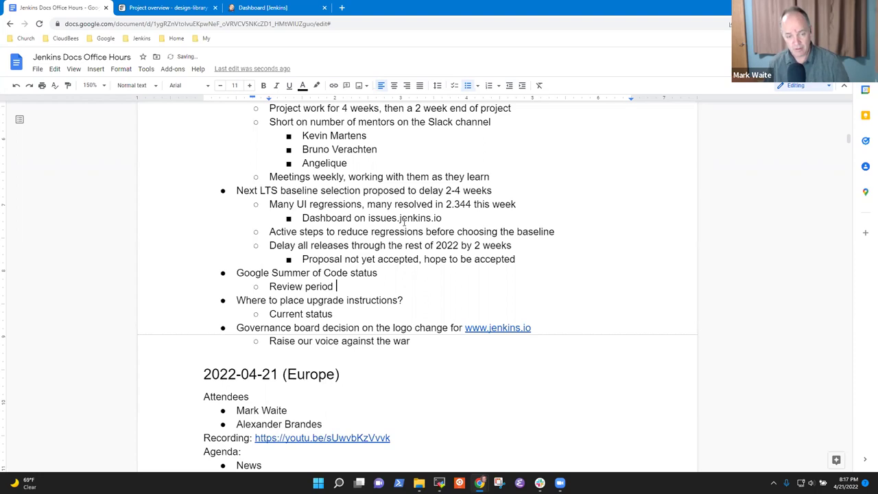
text(now, potential remote)
key(ctrl+BackSpace)
text(re)
key(ctrl+BackSpace)
text(m)
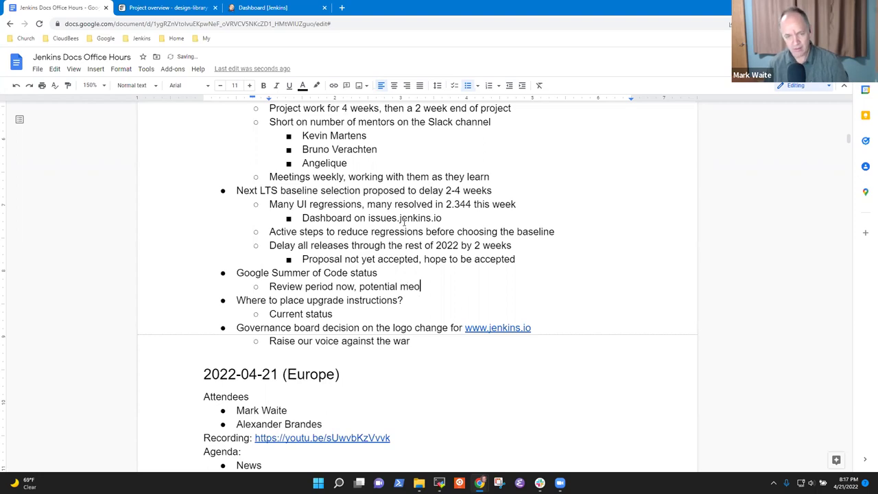
key(BackSpace)
text(ntors revi)
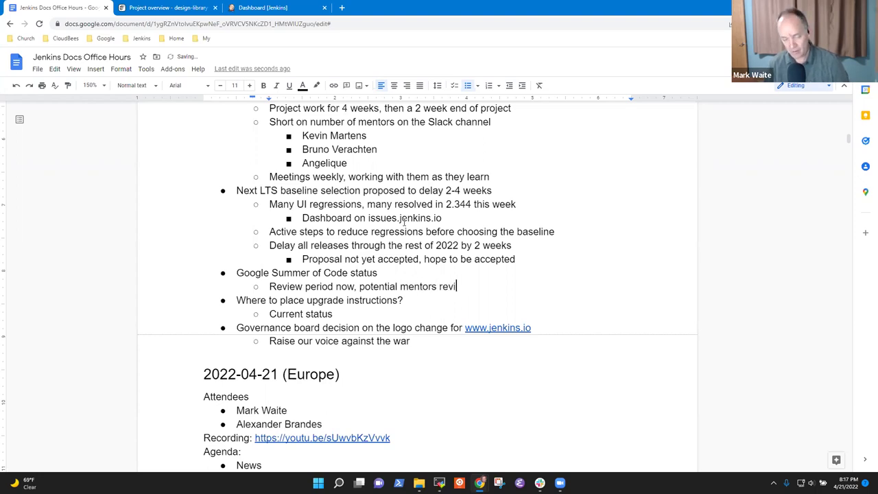
text(ew and comment on proposal)
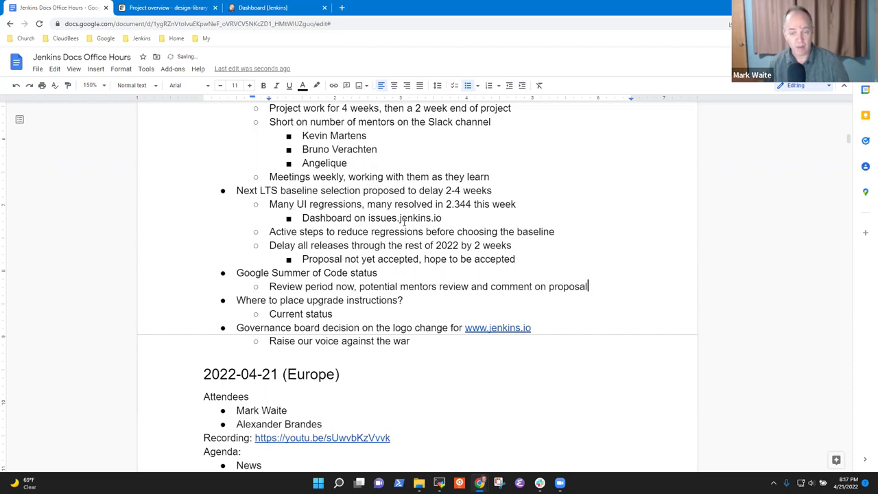
text(s)
Add that after 2-3 weeks org admins submit priorities, mentor lists, and a slot-count request to Google
key(Return)
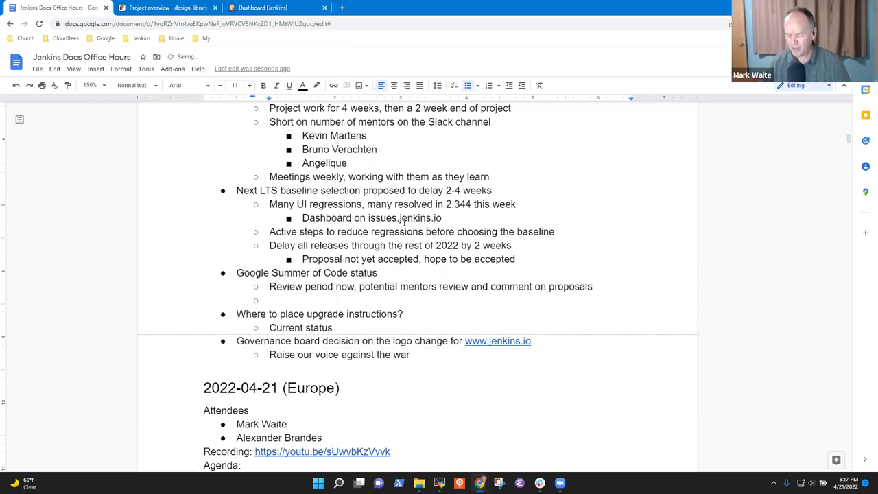
text(2-3 wee)
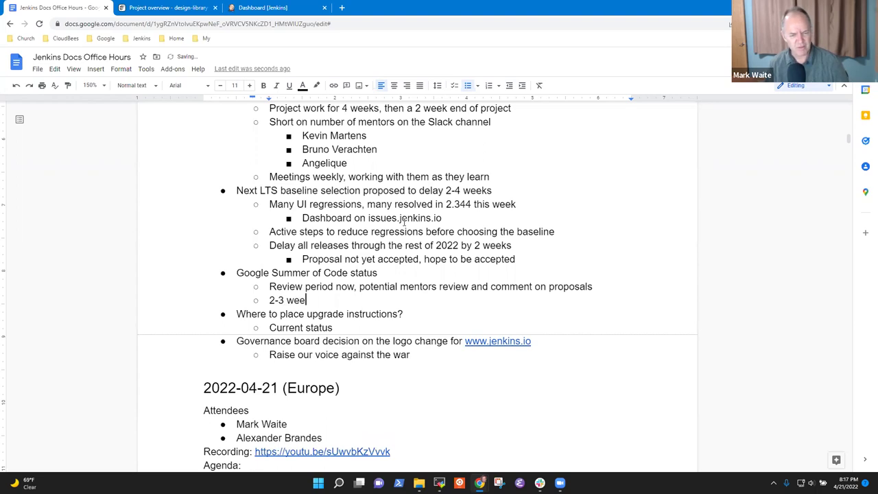
text(ks for that, the)
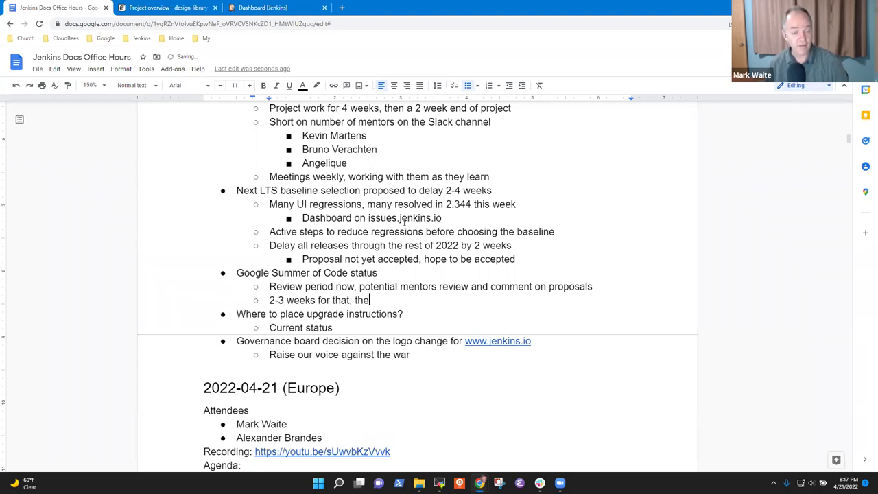
text(n org admins)
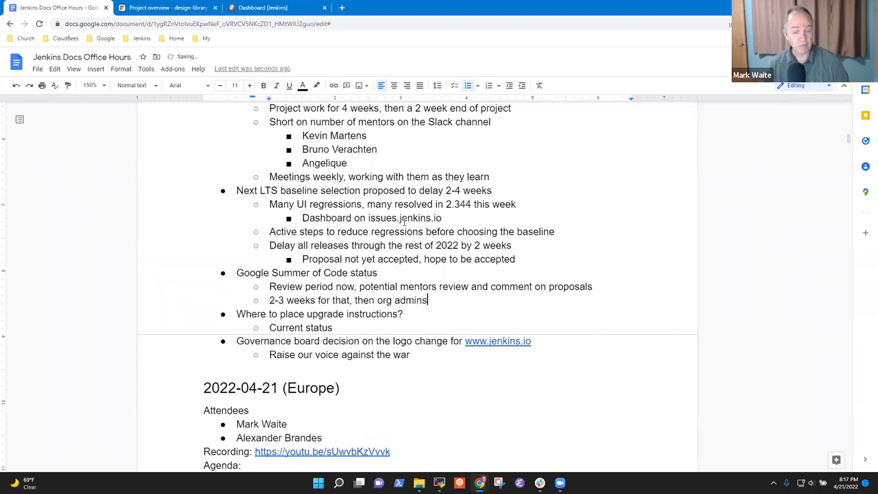
text( submit our )
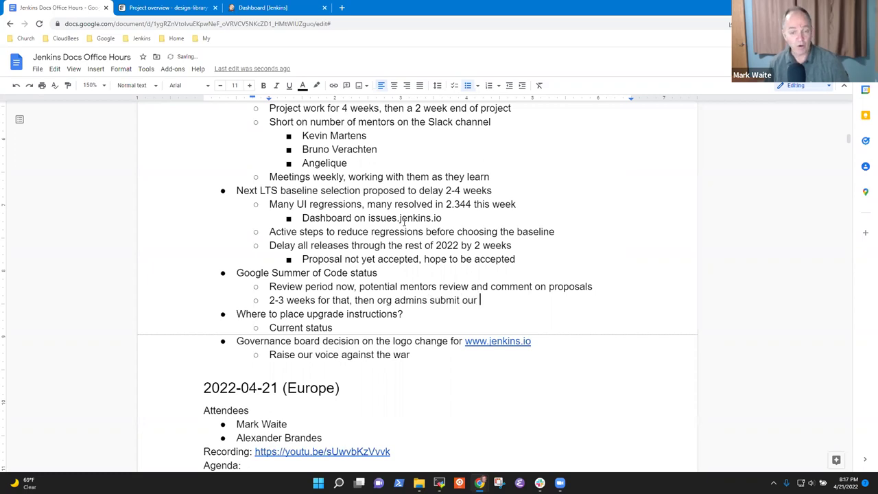
text(proposed )
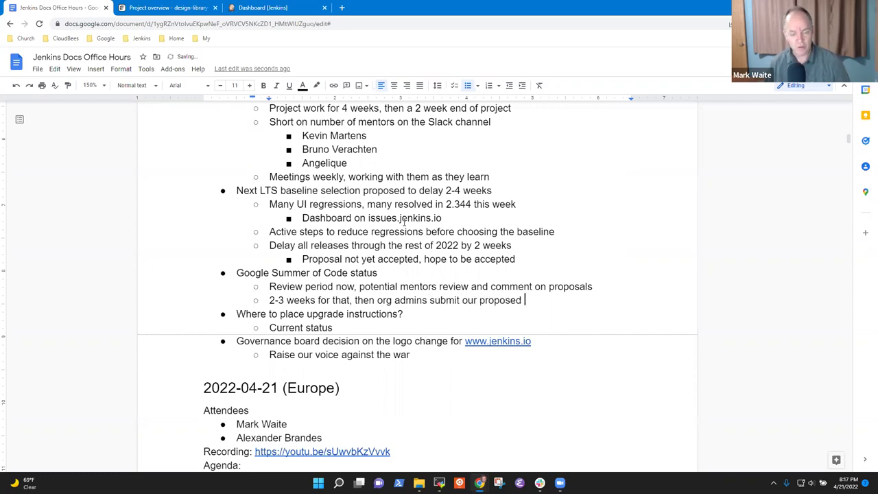
text(priorities,)
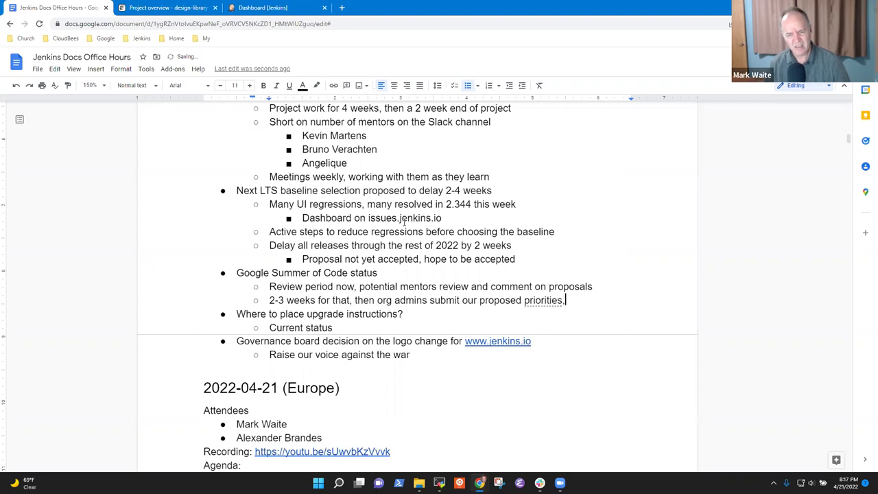
key(BackSpace)
text(, men)
key(BackSpace)
key(BackSpace)
key(BackSpace)
text(mentor list,)
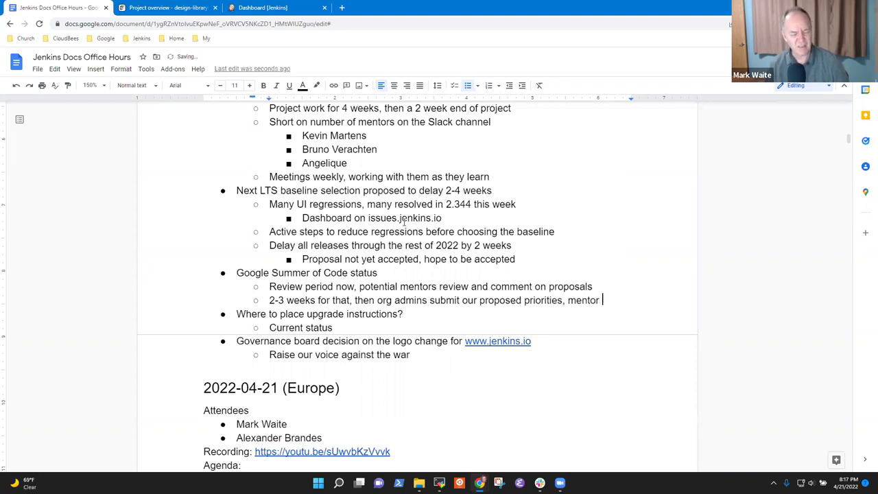
key(BackSpace)
key(BackSpace)
text(s,)
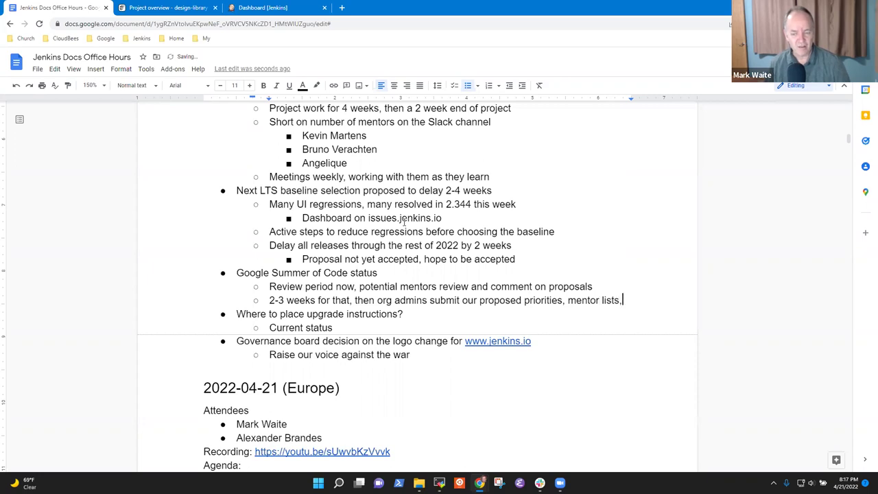
text( and request for nu)
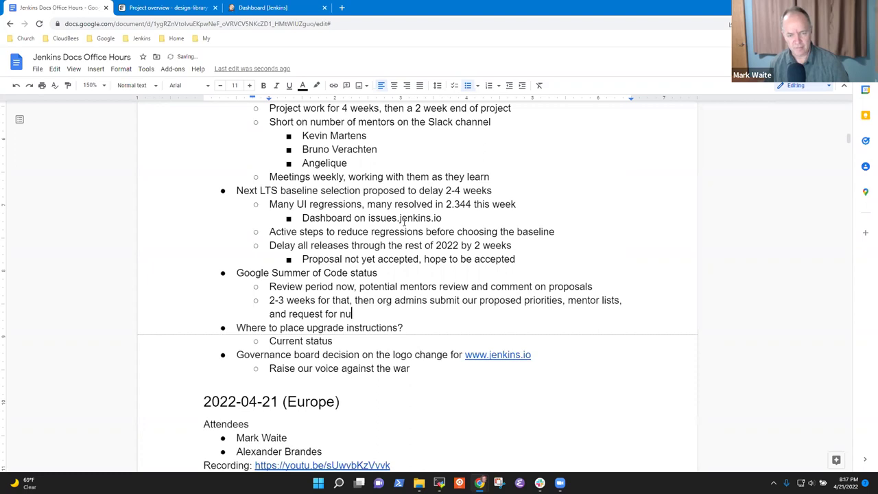
text(mber of slots)
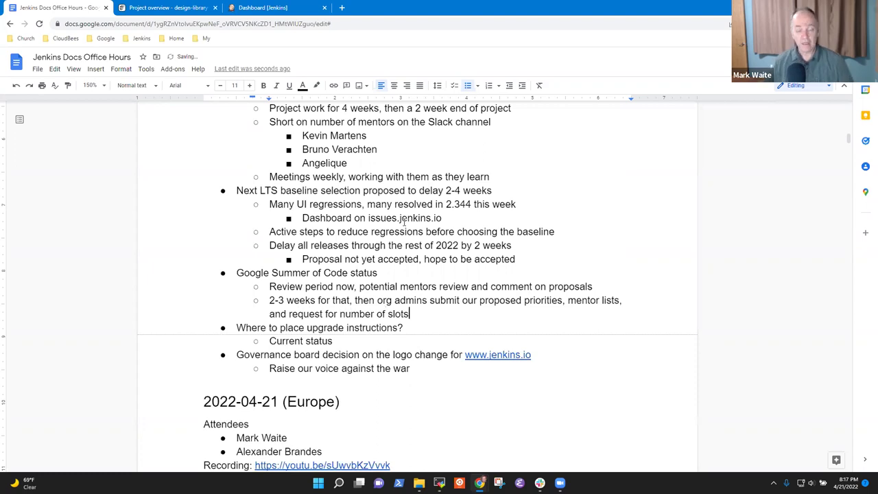
text( to Google)
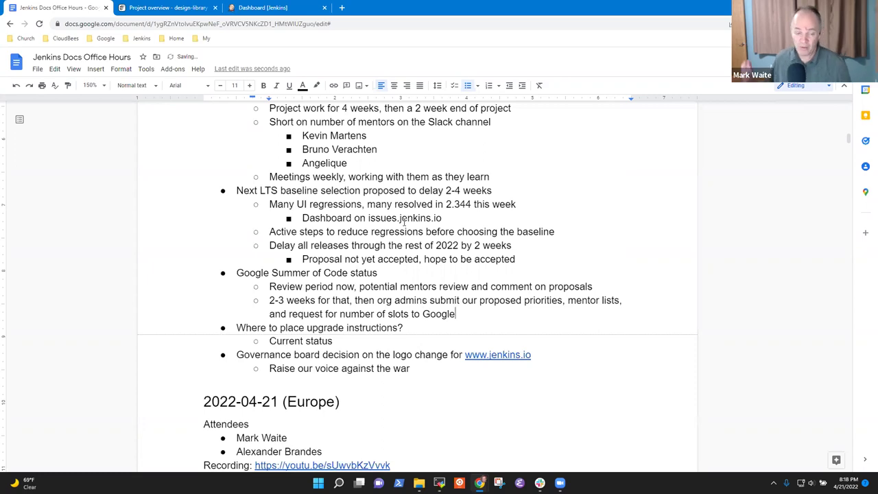
Add 'Google chooses the projects they will fund, announce, then projects start'
key(Return)
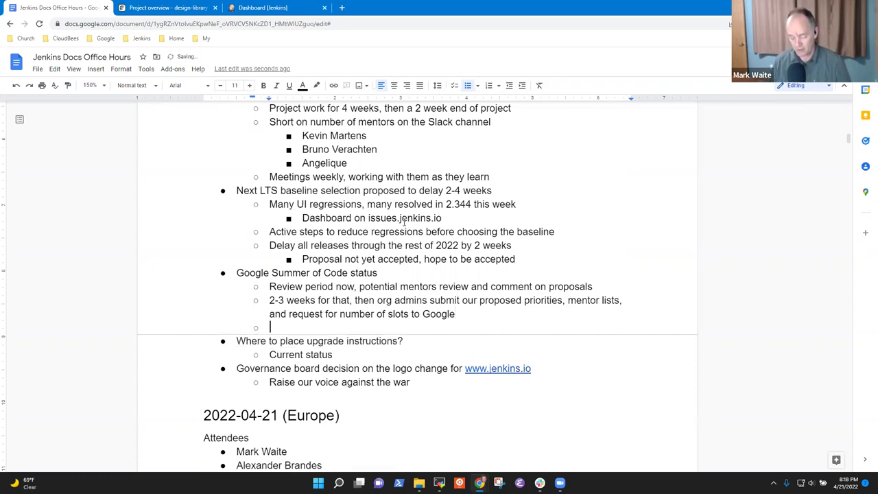
text(Google choo)
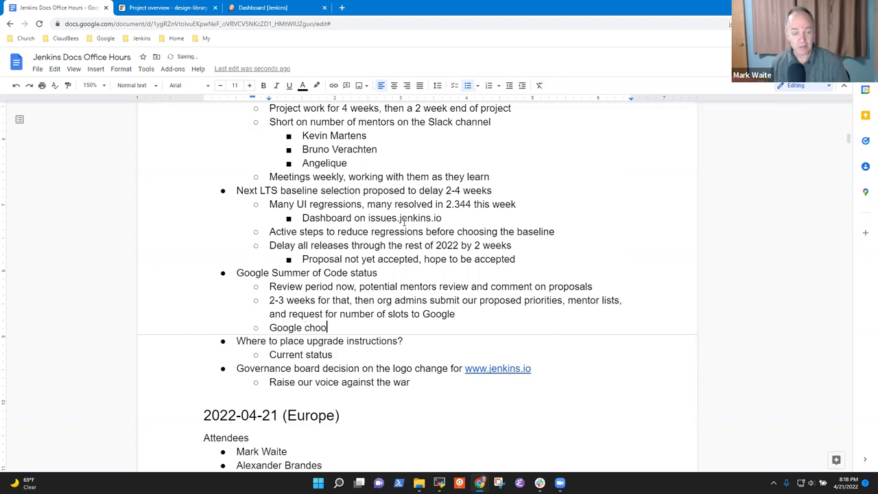
text(ses the proje)
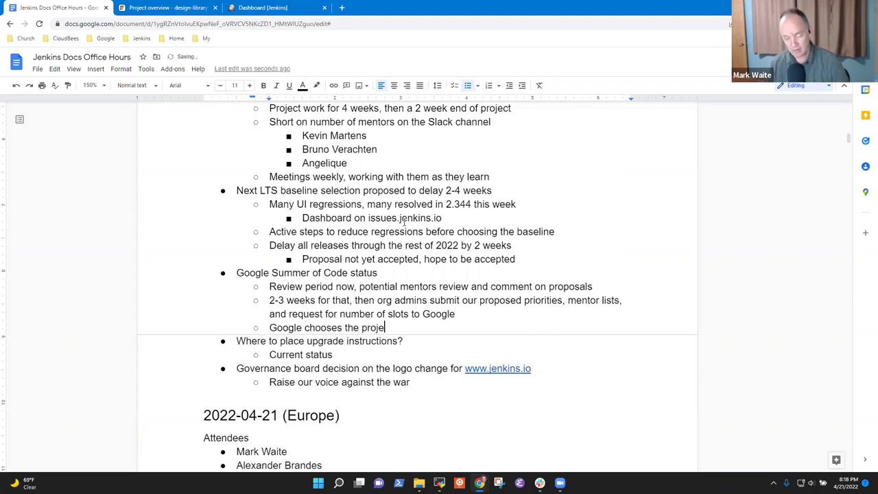
text(cts they will f)
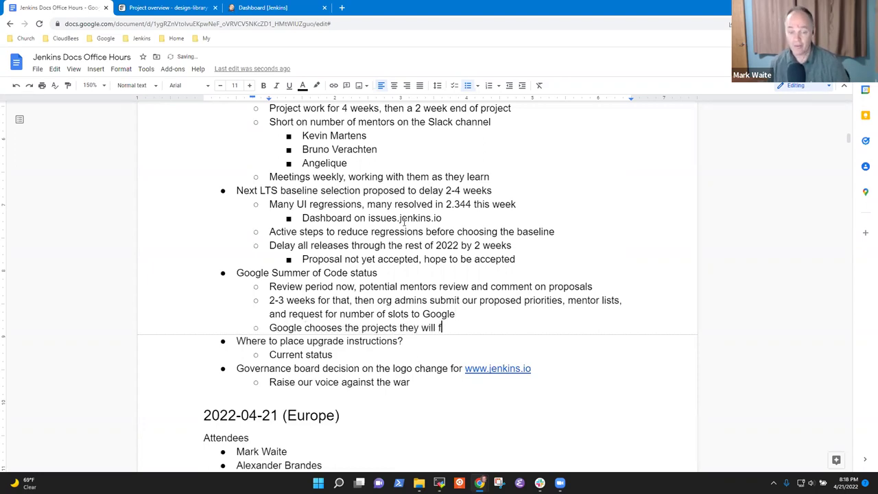
text(und, annou)
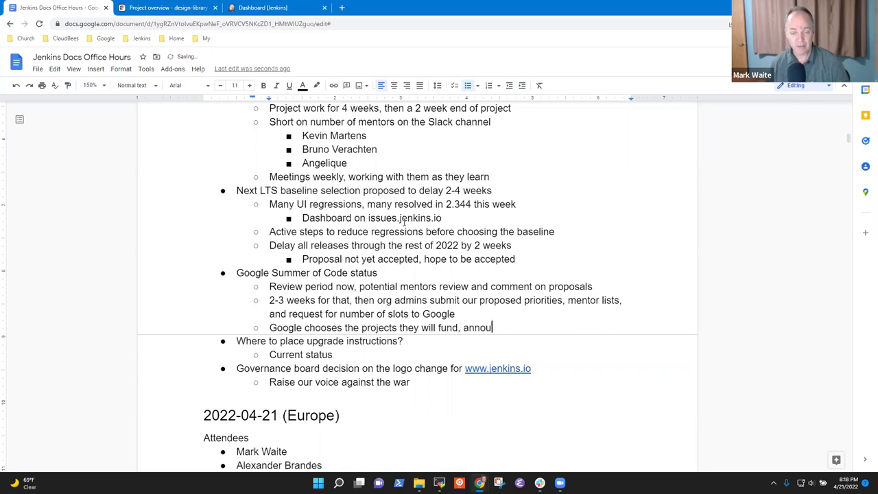
text(nce, th)
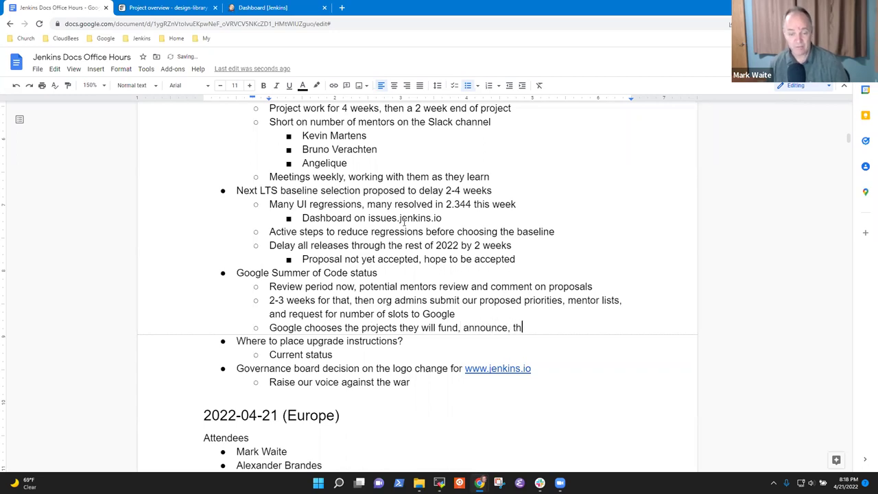
text(en projes)
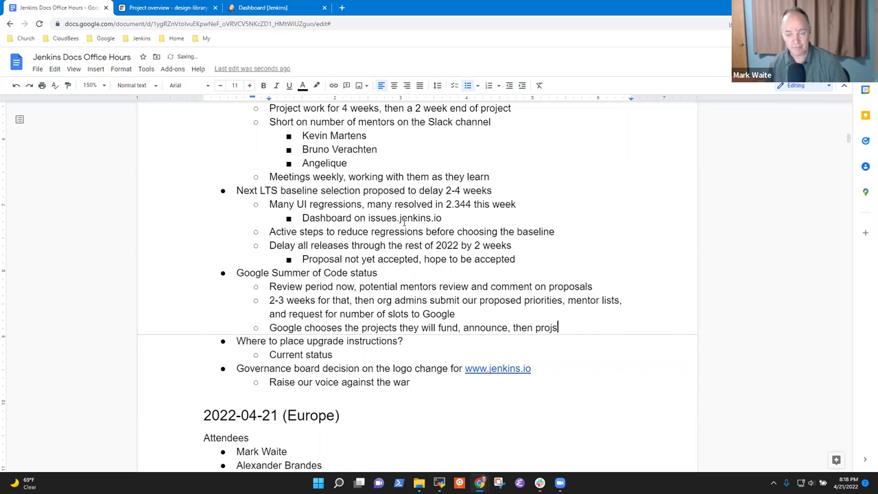
key(BackSpace)
text(cts start)
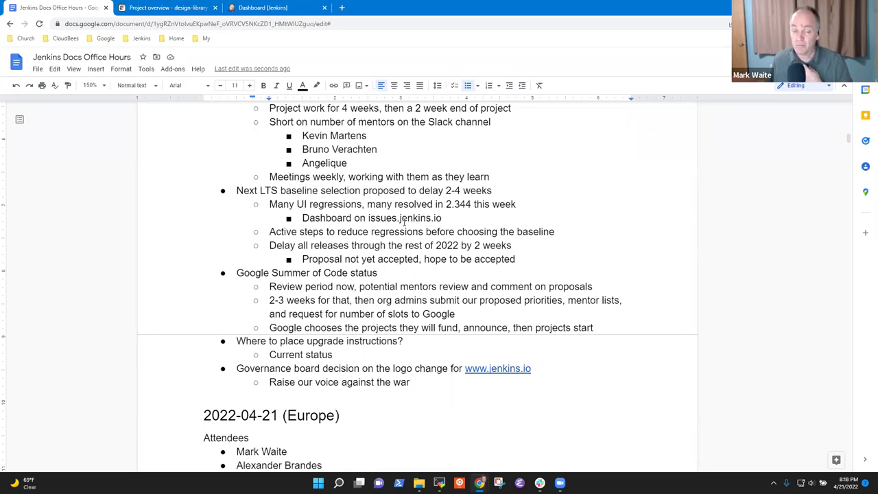
Check that the last Google Summer of Code note ends with 'then projects start'
key(Up)
key(Down)
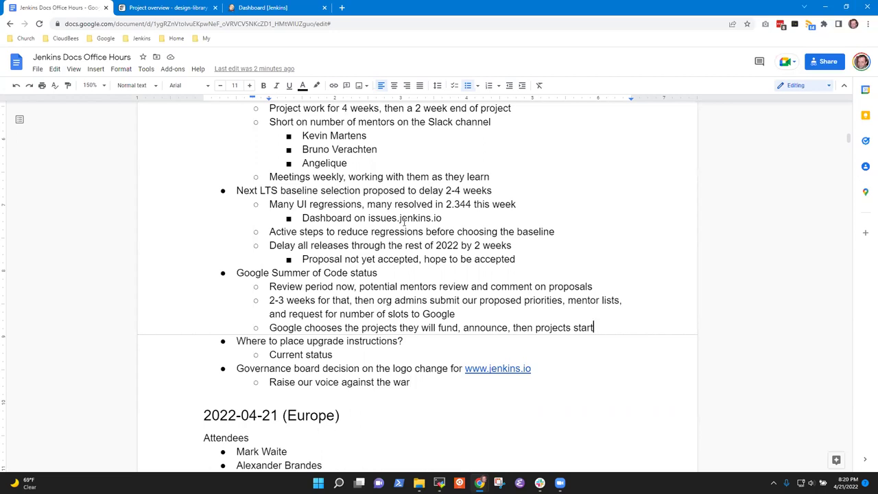
Review the Google Summer of Code notes by selecting the 2-3 weeks note and the status heading
key(Up)
key(Up)
key(Up)
key(Home)
key(shift+Down)
key(shift+End)
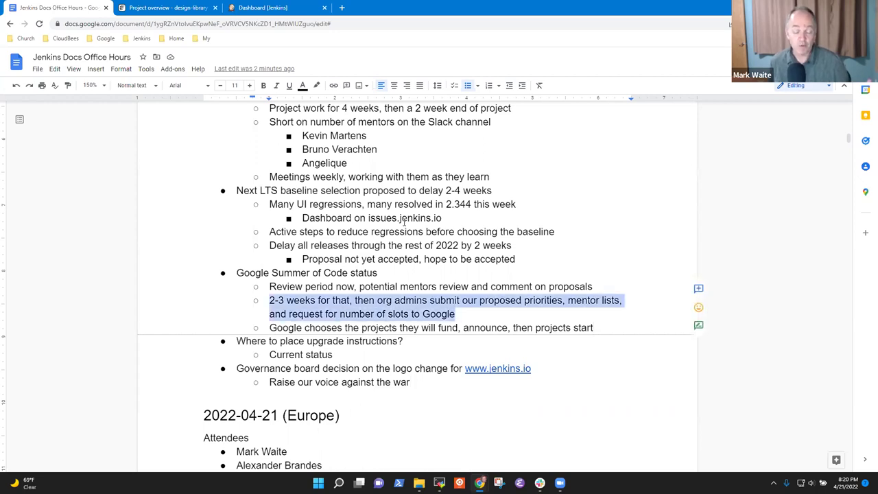
key(Up)
key(Up)
key(Up)
key(Down)
key(Home)
key(shift+End)
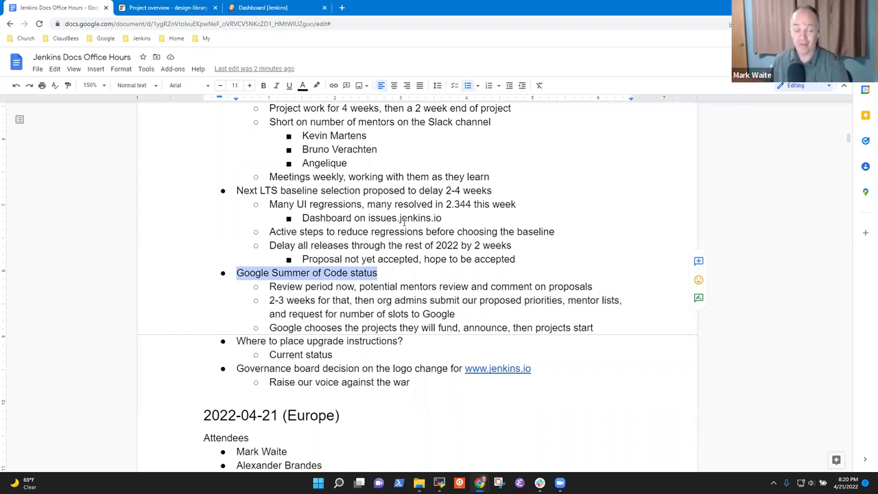
Move the cursor to the end of the 'projects start' note
key(Down)
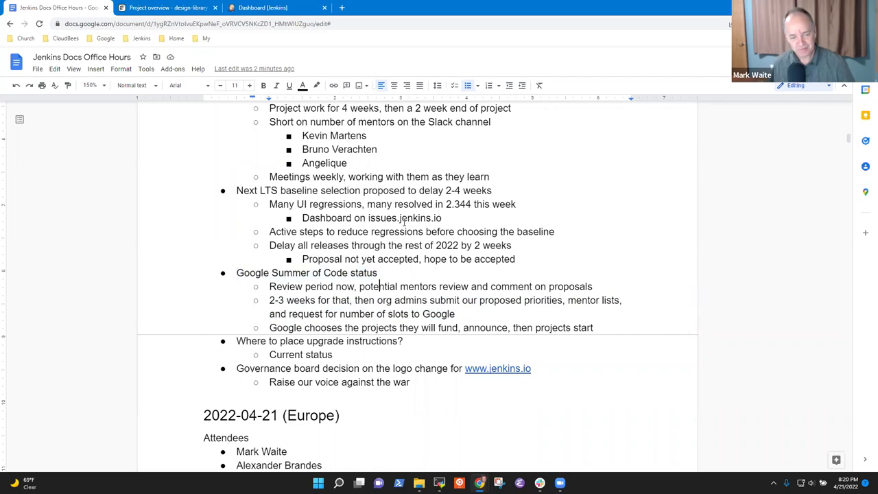
key(Down)
key(Down)
key(Down)
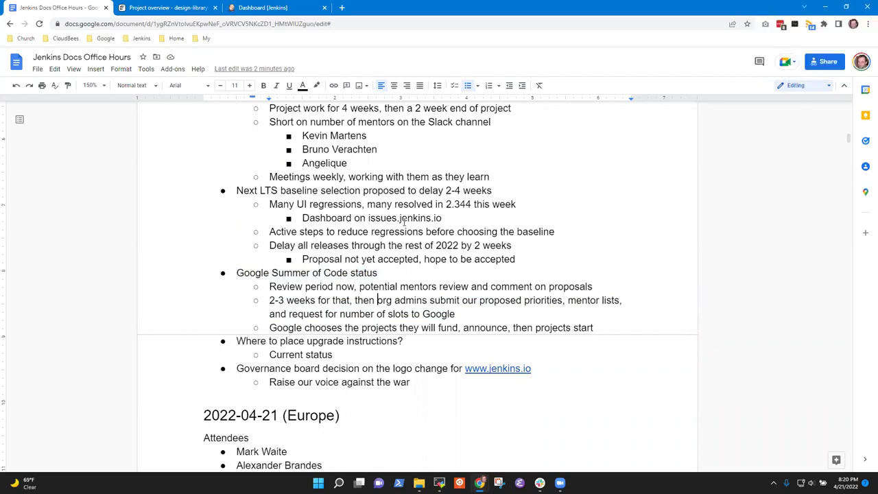
key(Down)
key(Down)
key(End)
Add a top-level agenda item 'Google Season of Docs' after the projects start note
key(Return)
key(shift+Tab)
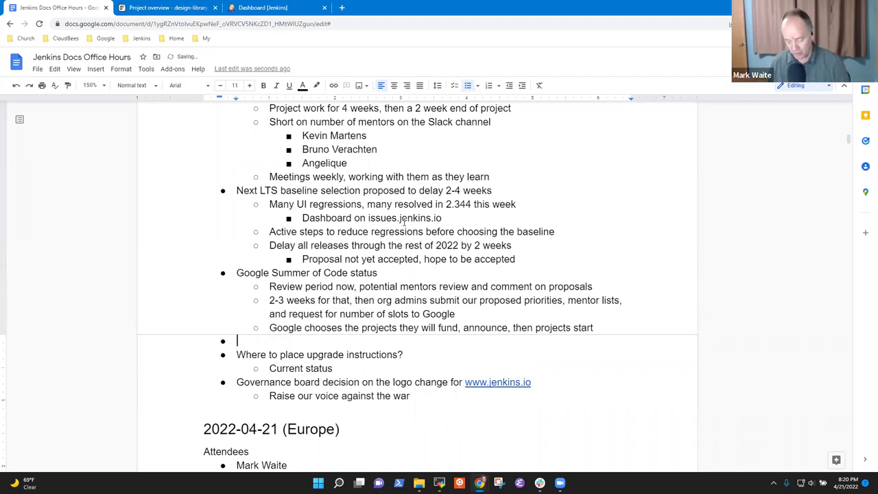
text(Google )
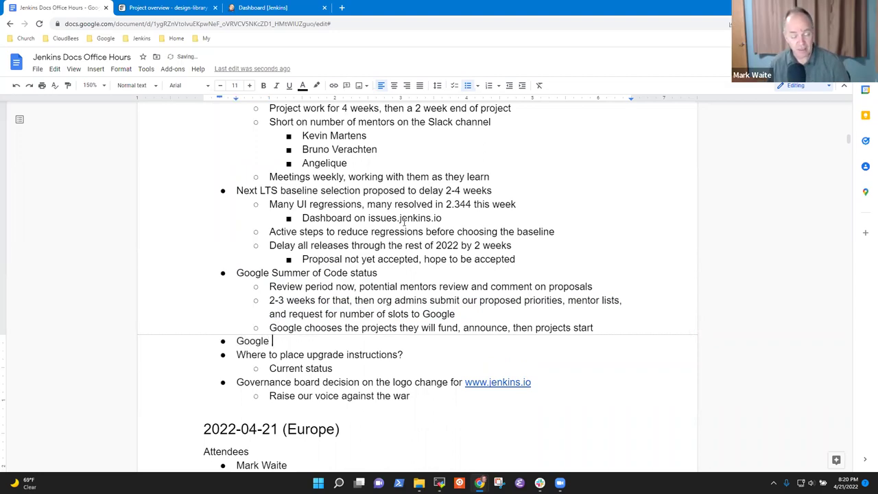
text(Season of D)
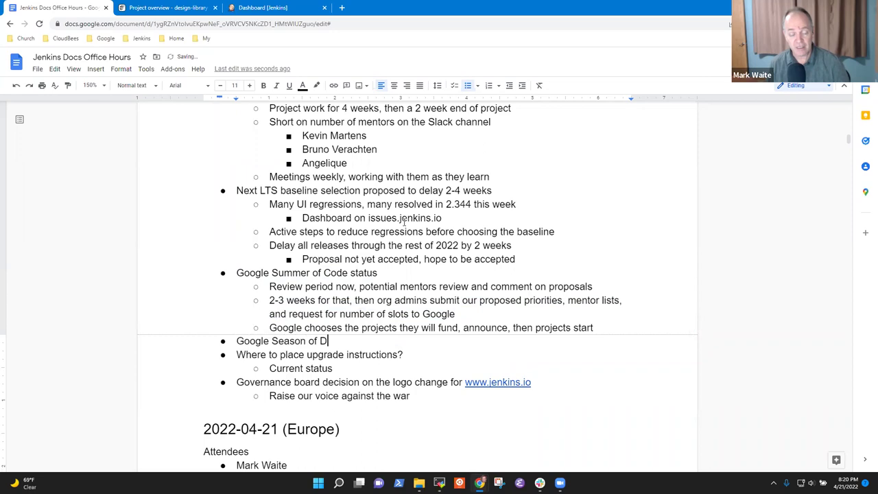
text(ocs)
key(Return)
key(BackSpace)
key(BackSpace)
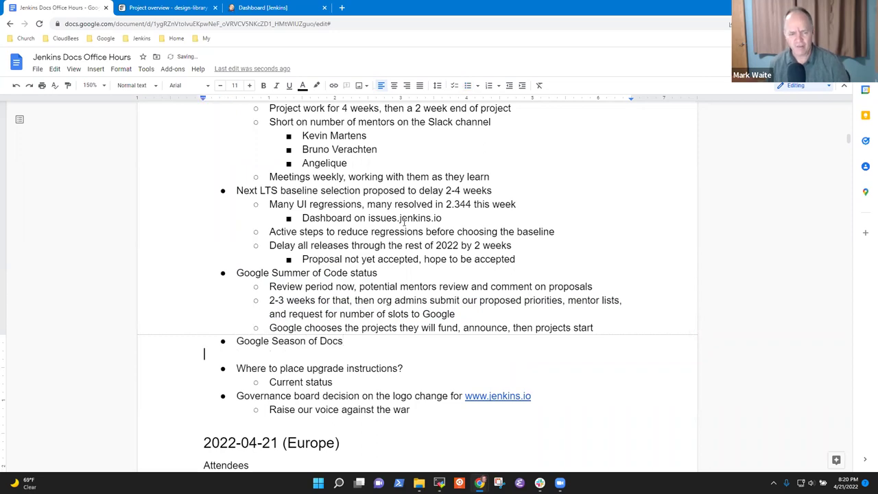
key(BackSpace)
Add the sub-point 'Proposal period closed', saying the maintainer intentionally decided not to do it
key(Return)
key(Tab)
text(Proposal period close)
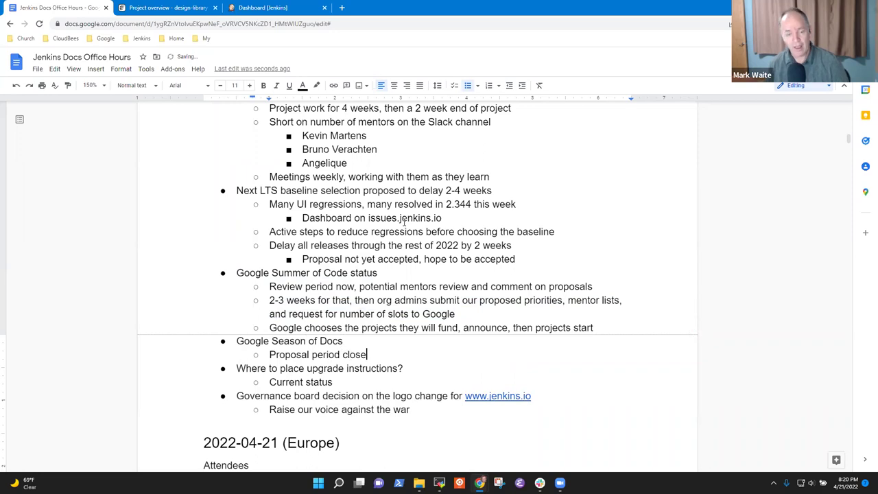
text(d, we intentio)
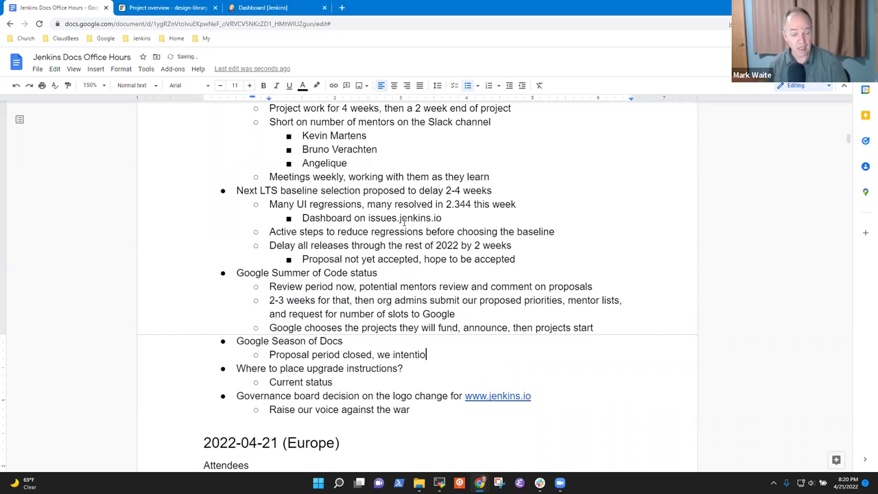
text(nall)
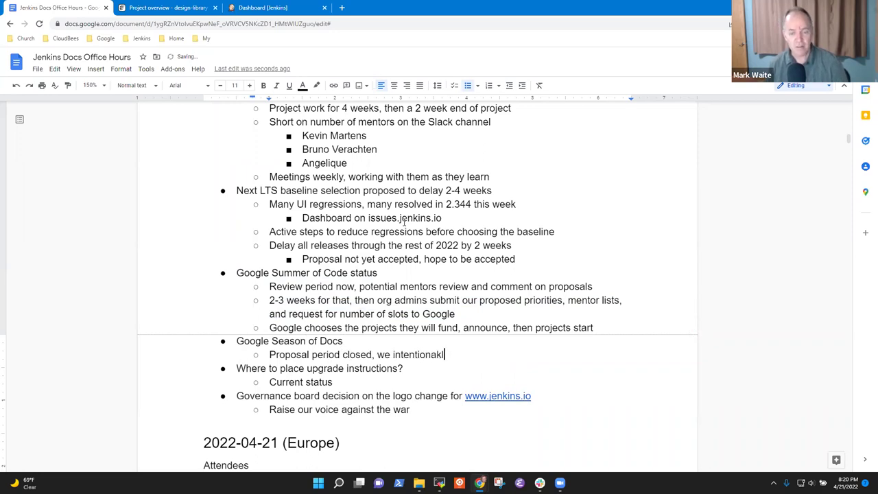
key(BackSpace)
key(BackSpace)
text(lly)
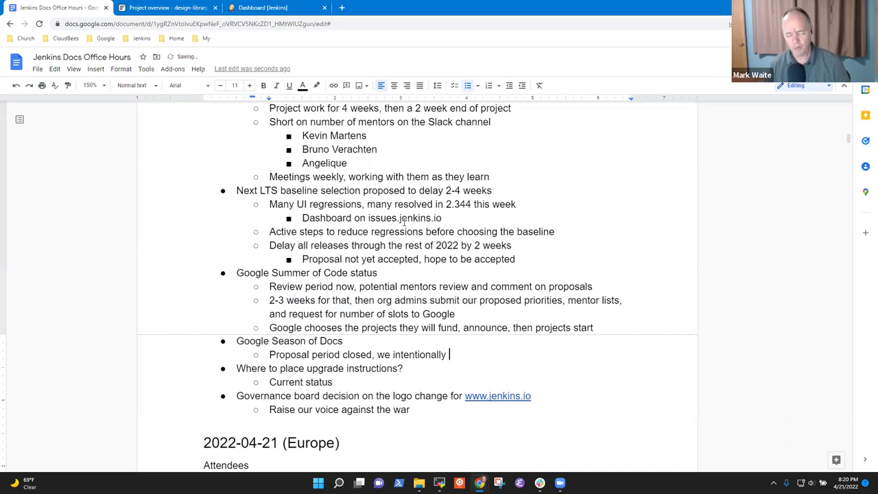
key(ctrl+Left)
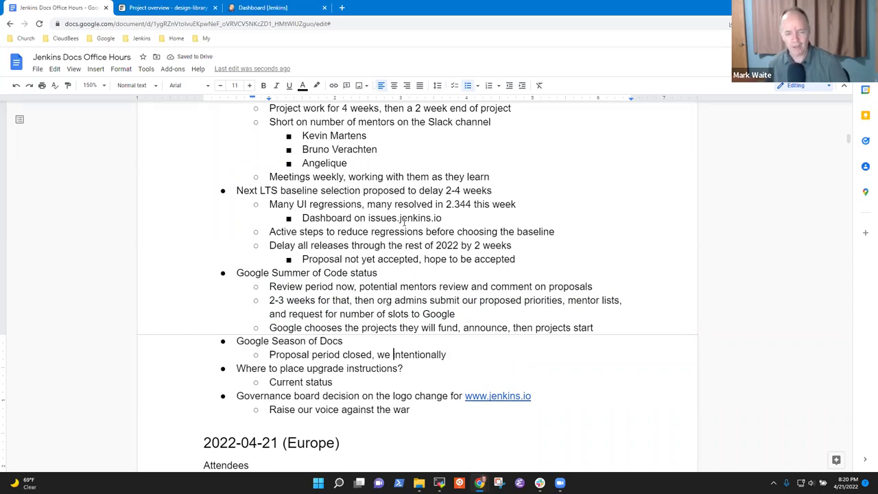
key(ctrl+shift+Left)
text(Mark Wai)
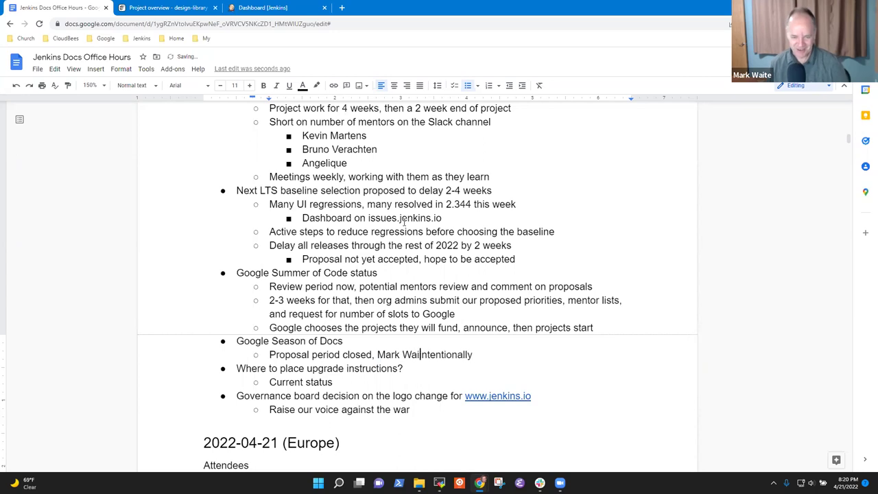
text(te i)
key(End)
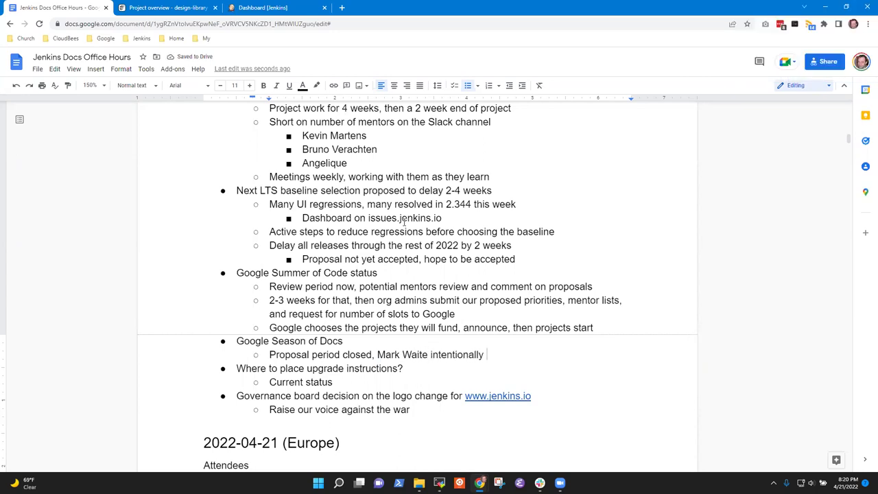
text(decide d)
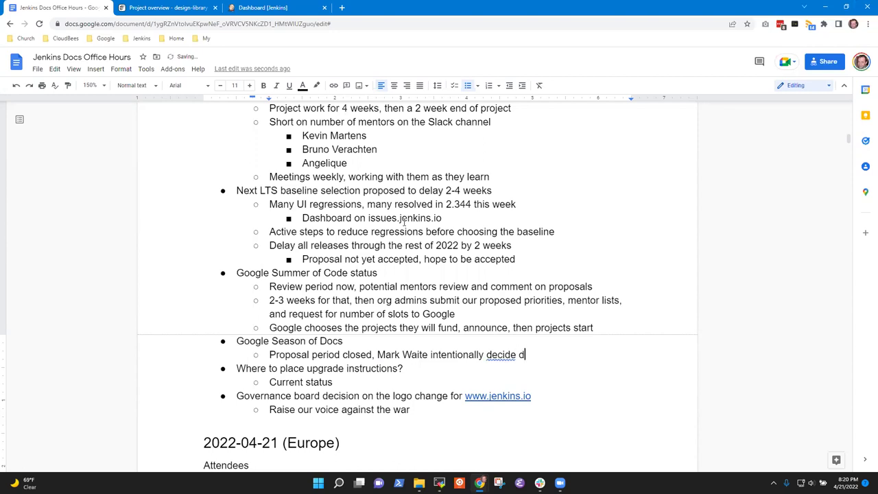
key(BackSpace)
text(d not to do it)
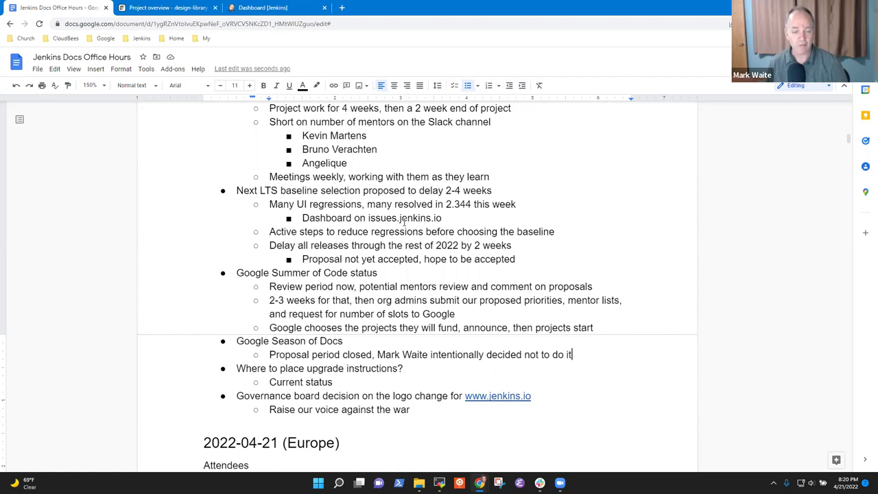
Add a sub-point that the maintainer is helping a new contributor ramp into the Jenkins project
key(Return)
text(Mark is )
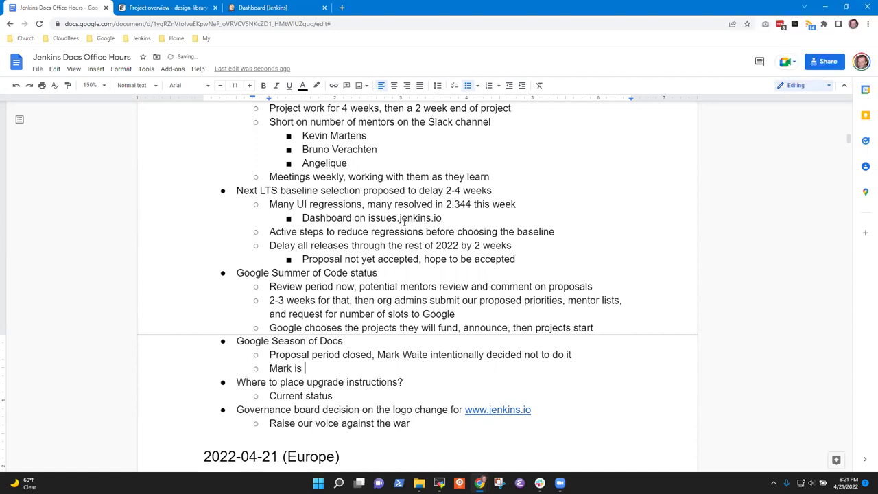
text(focusing on helping Kevin )
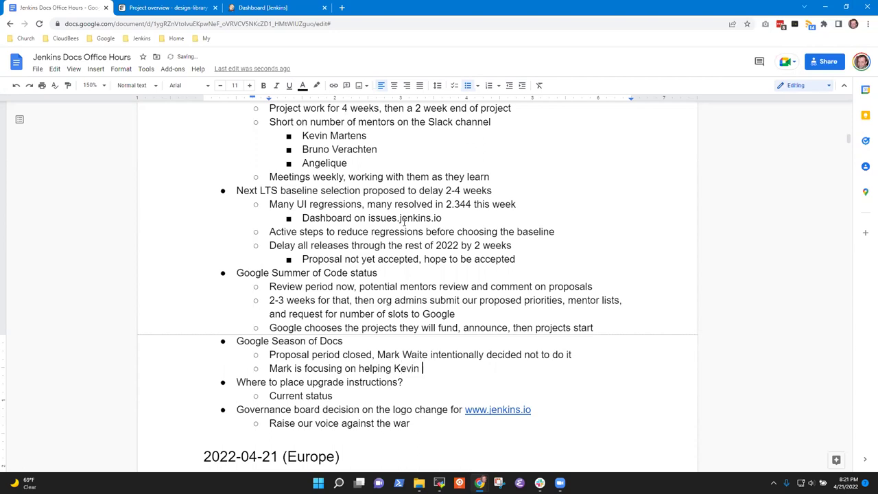
text(Martens ramp into the )
text(Jenkins p)
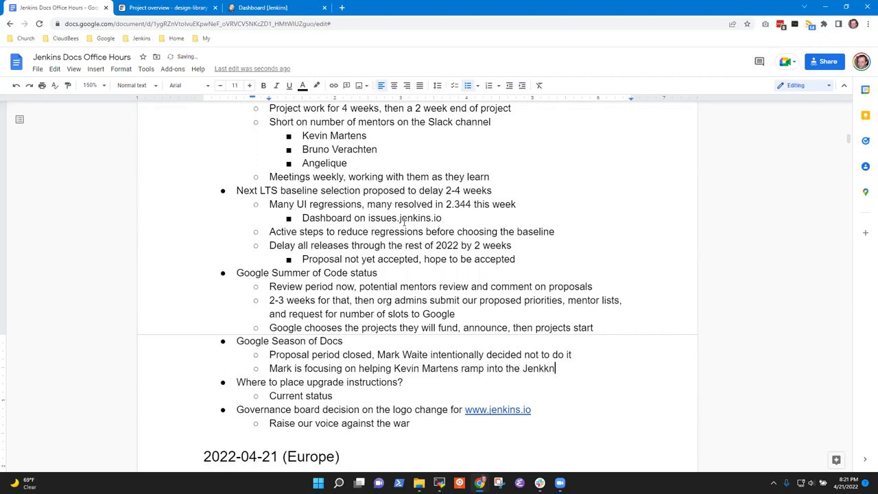
text(roject)
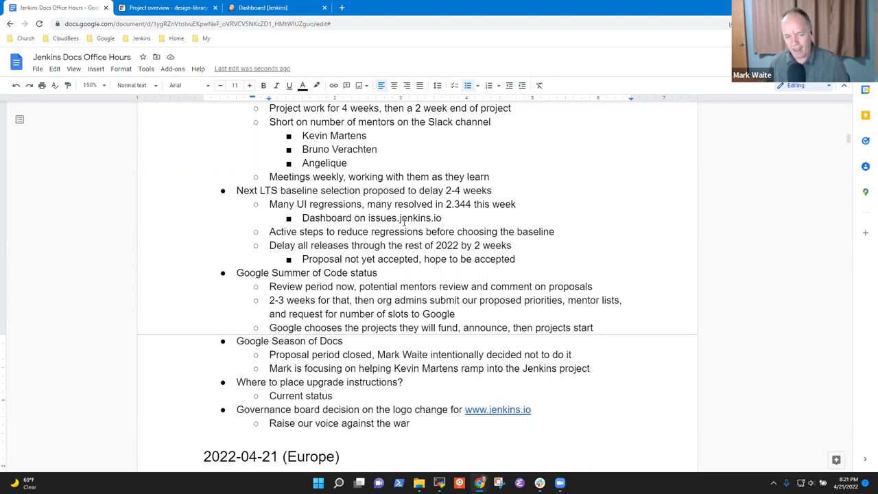
key(Up)
key(End)
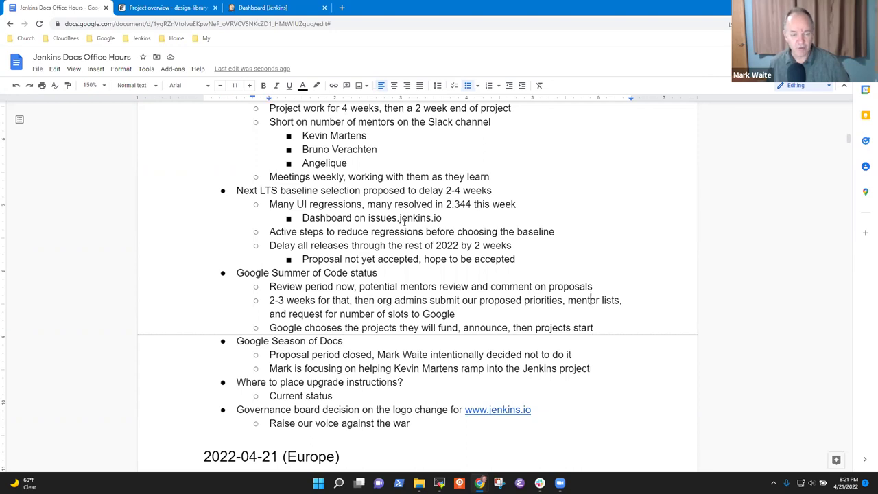
key(Down)
key(Down)
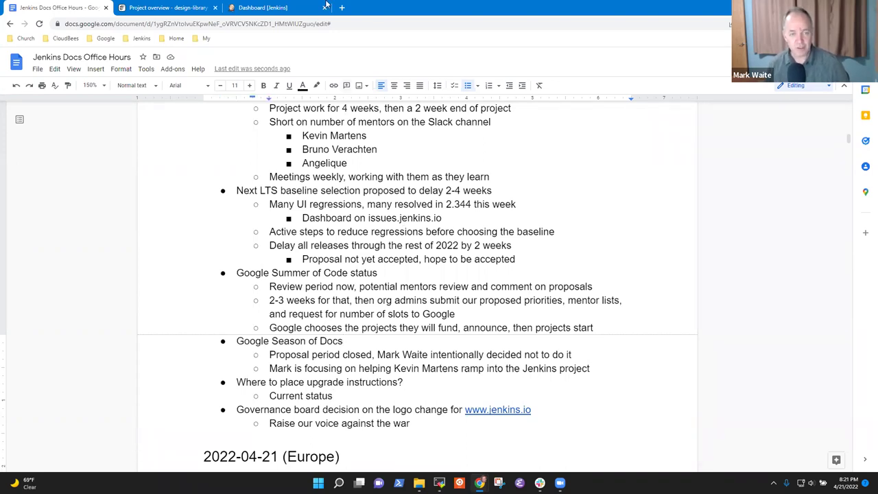
Open the jenkins.io repository's pull requests from the Jenkins bookmarks and zoom the page to 125%
click(275, 7)
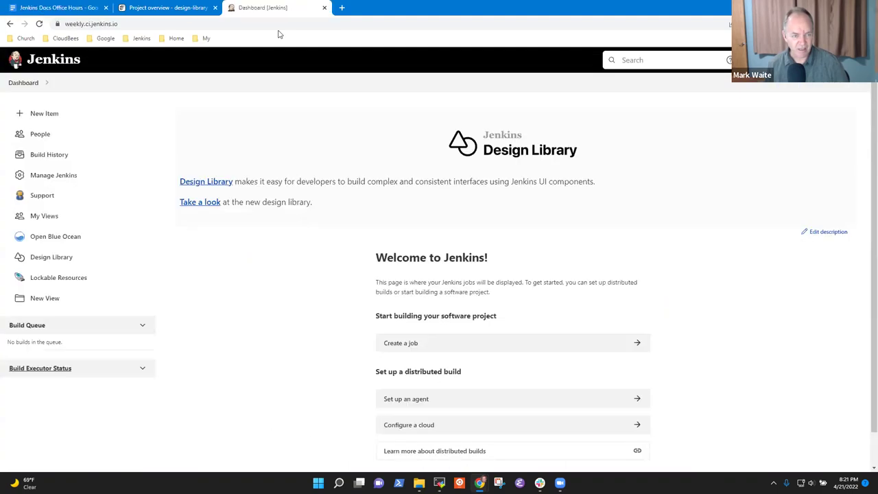
click(135, 42)
mouse_move(156, 118)
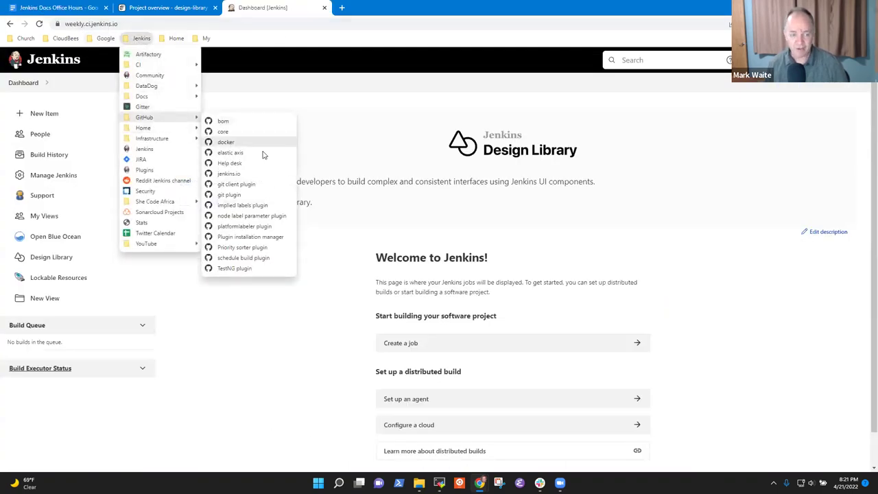
click(250, 175)
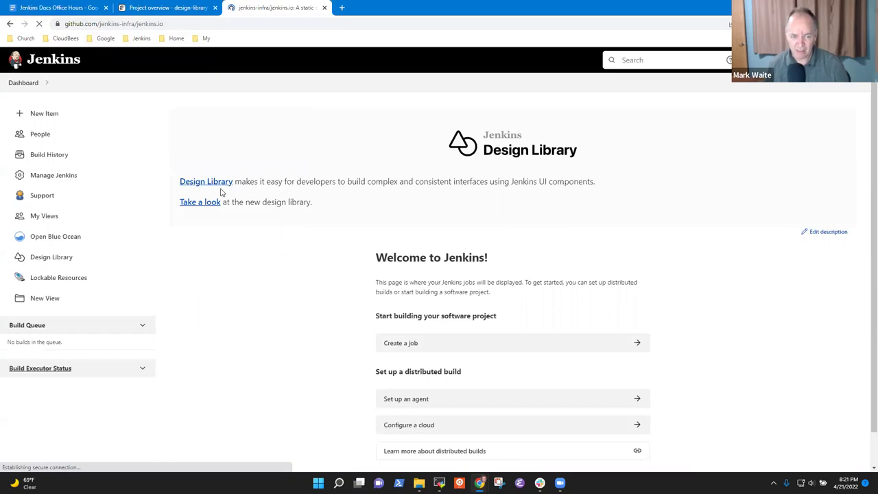
click(148, 116)
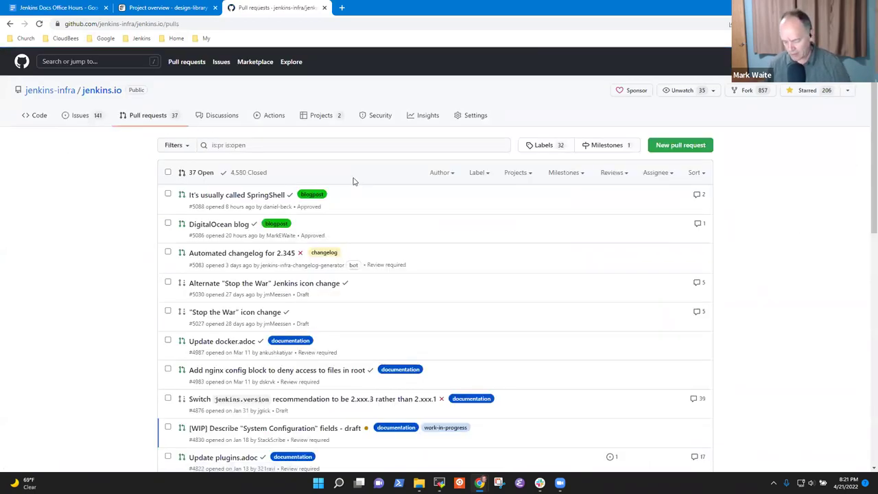
key(ctrl+plus)
key(ctrl+plus)
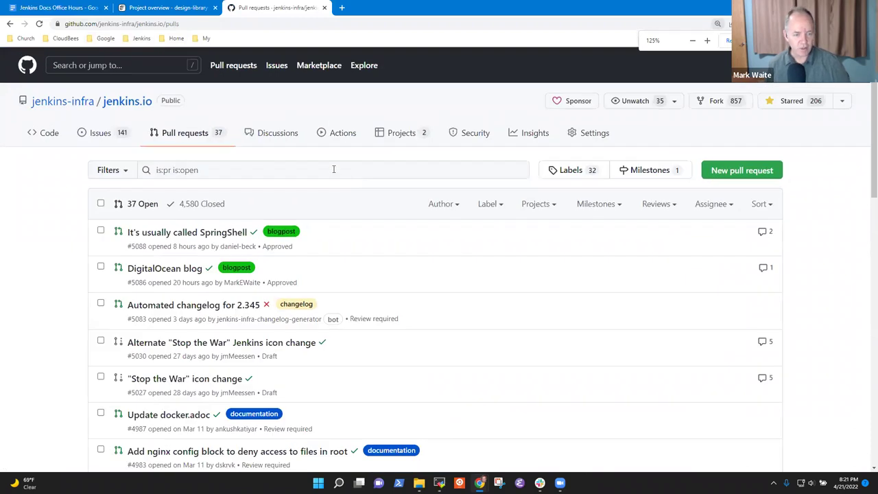
scroll(335, 180, down, 3)
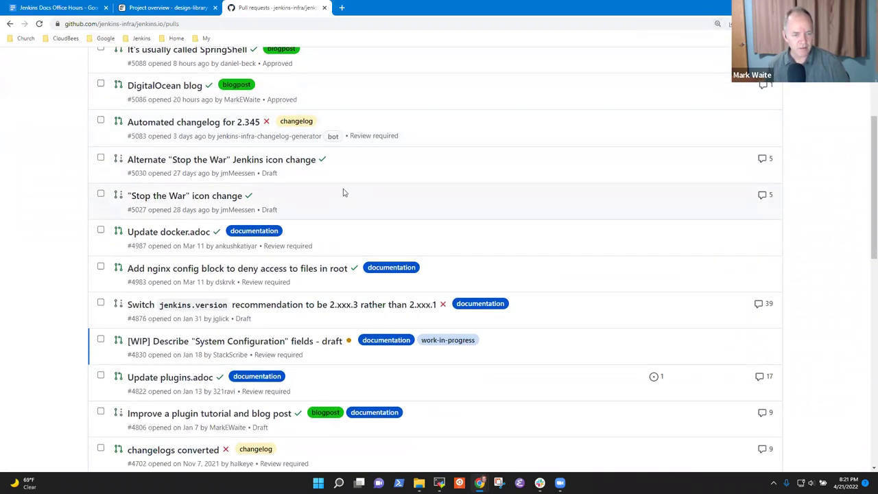
scroll(343, 192, up, 3)
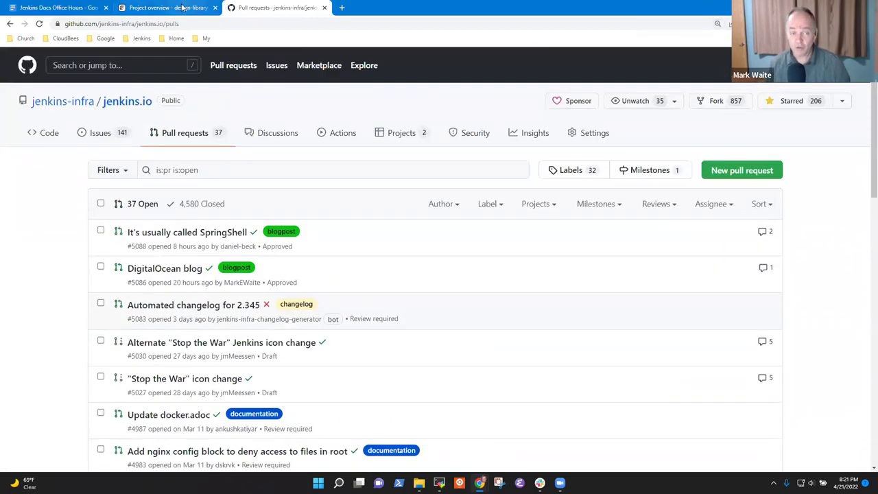
click(183, 7)
Add 'Surprising the level of complexity' below Current status, with an empty deeper bullet beneath it
click(69, 9)
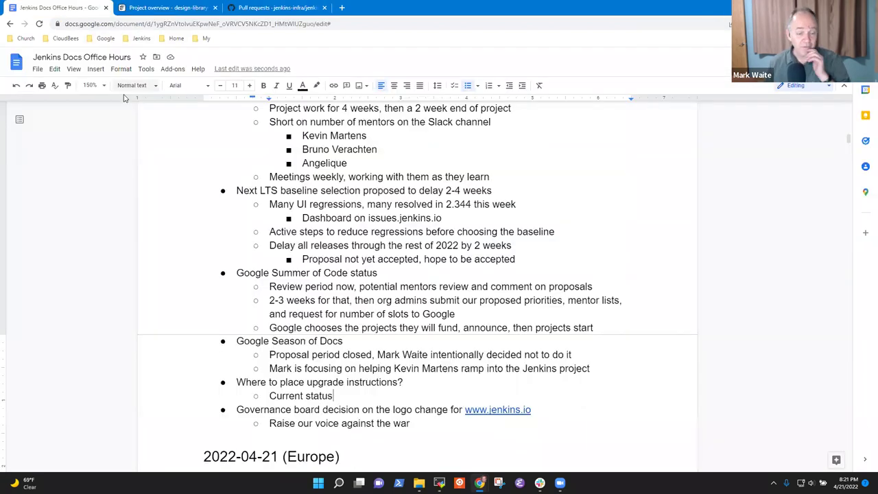
key(Return)
text(Su)
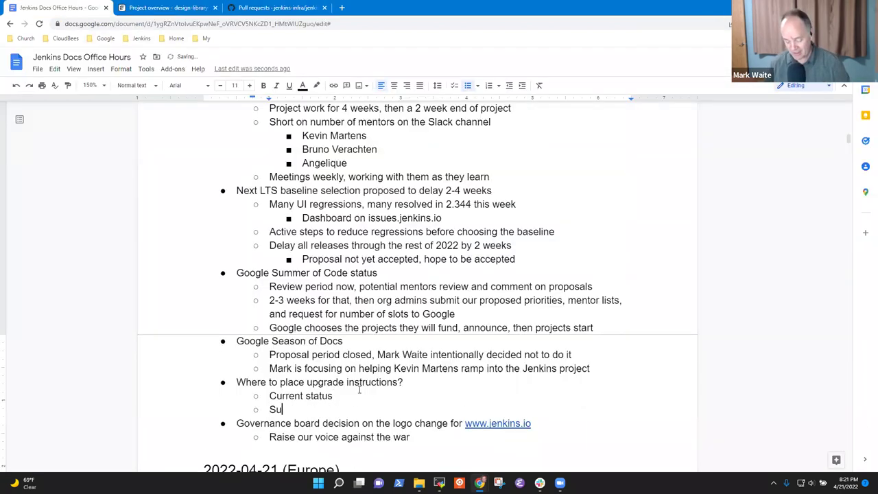
text(rprising the level of )
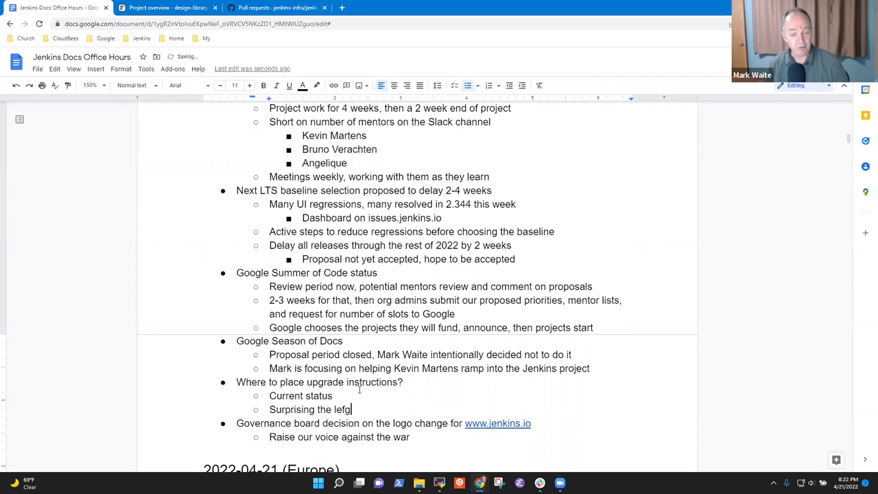
text(copml)
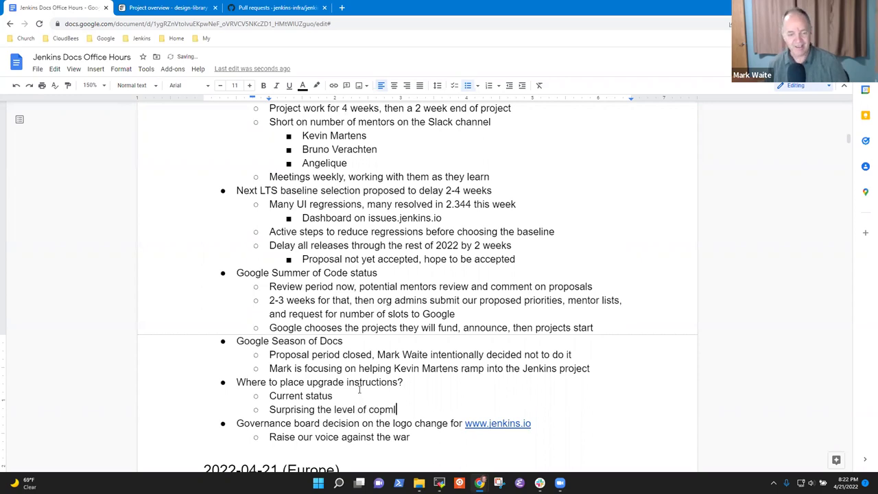
key(BackSpace)
key(BackSpace)
key(BackSpace)
text(mple)
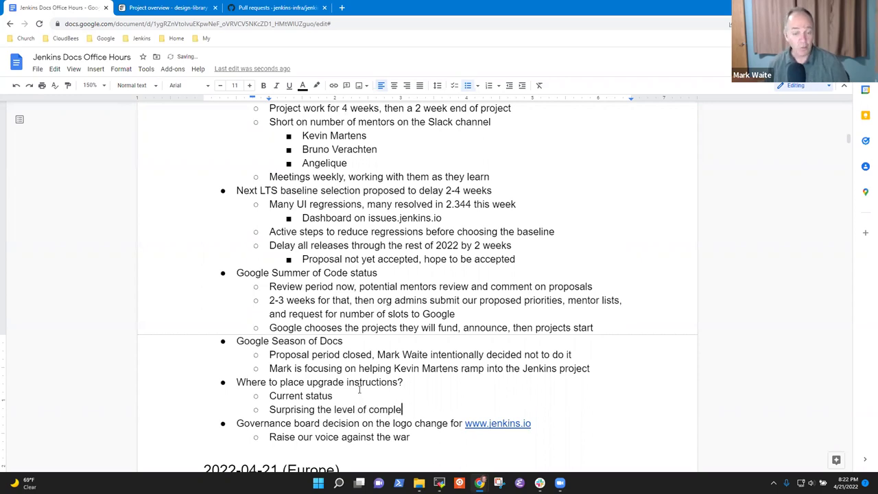
text(xity)
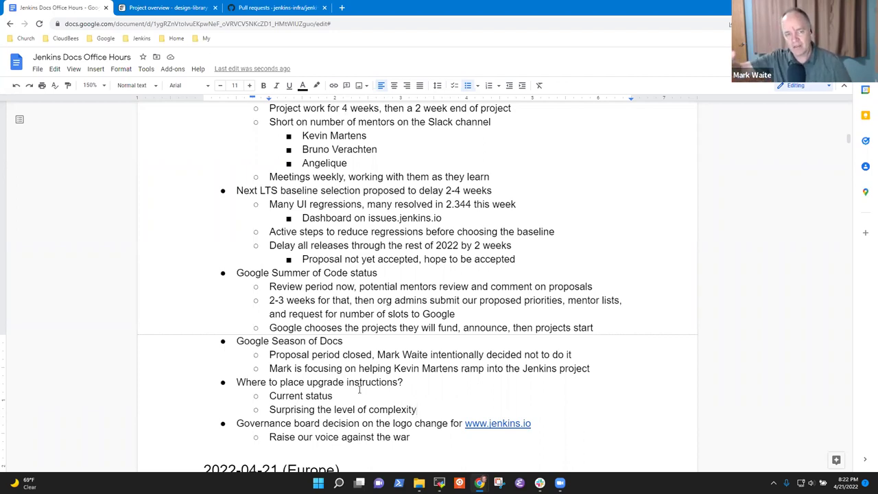
key(Return)
key(Tab)
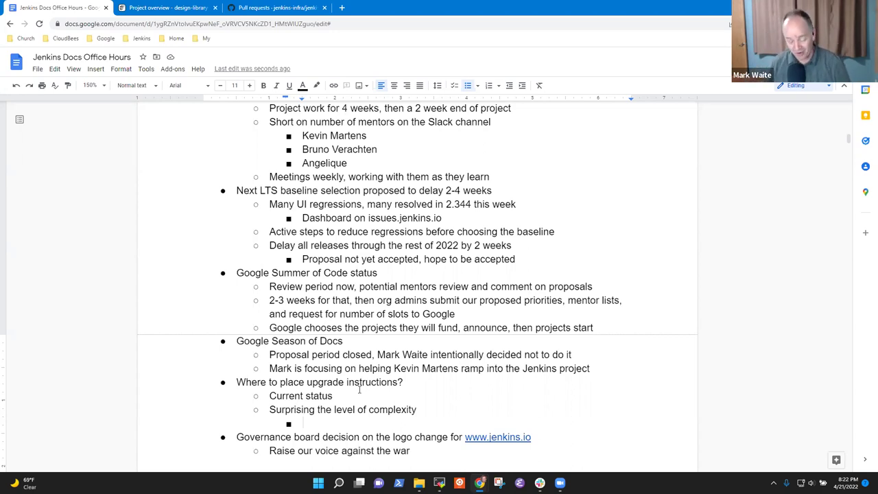
Add sub-bullets 'Many mistakes to correct' and 'Many ways to make mistakes when upgrading in existing behaviors'
text(Many mist)
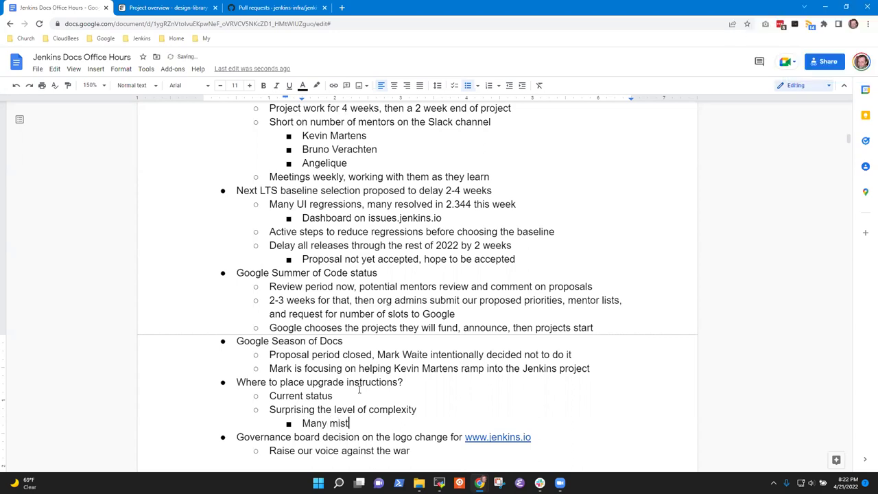
text(ake to)
key(BackSpace)
key(BackSpace)
key(BackSpace)
text(s to correct)
key(Return)
text(M)
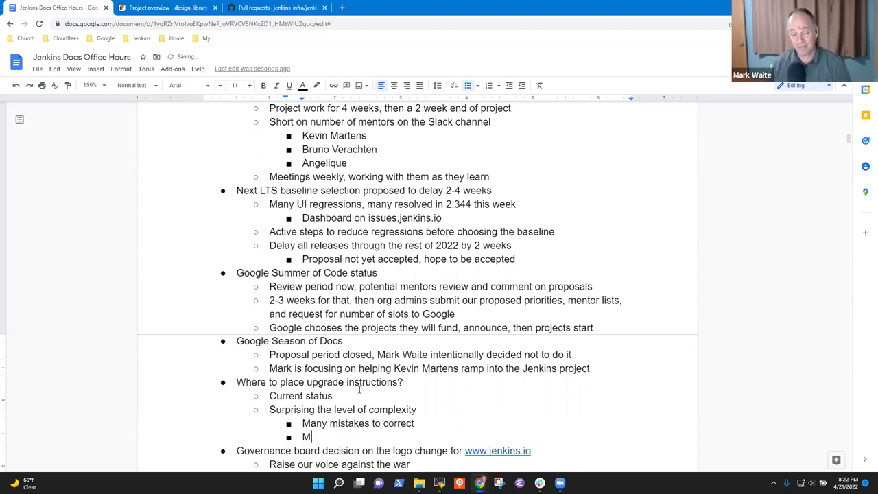
text(any ways to )
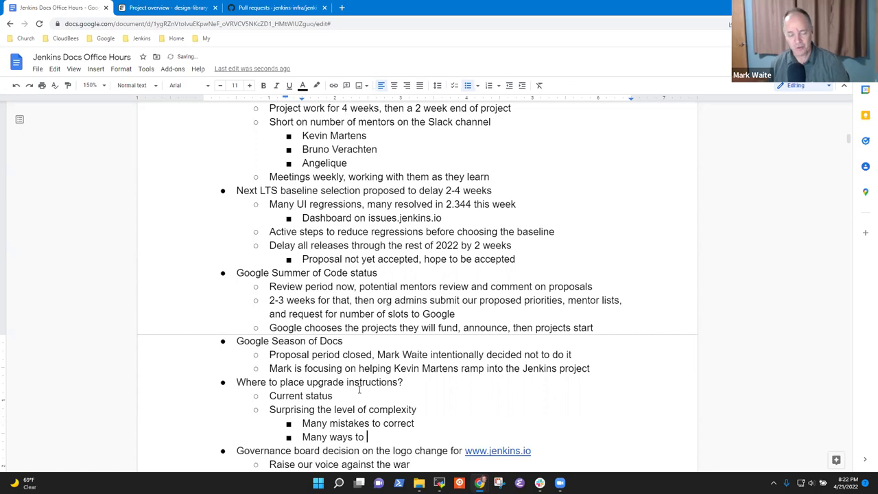
text(make mistake)
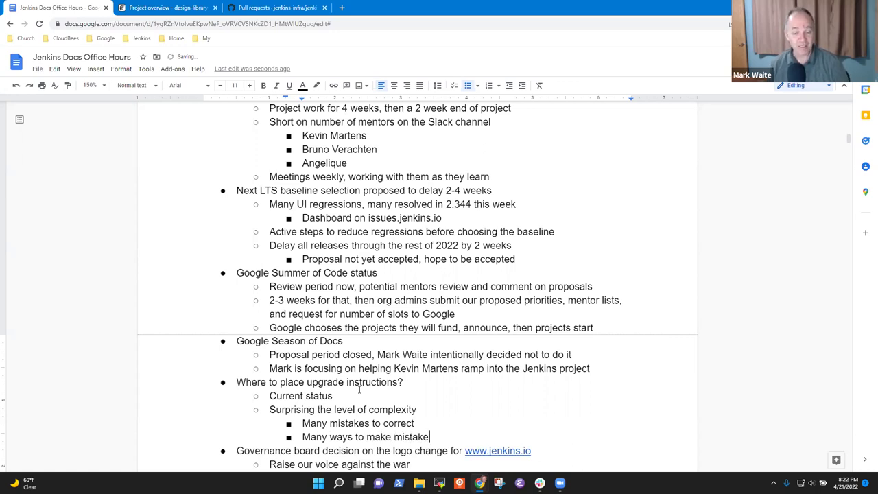
text(s when up)
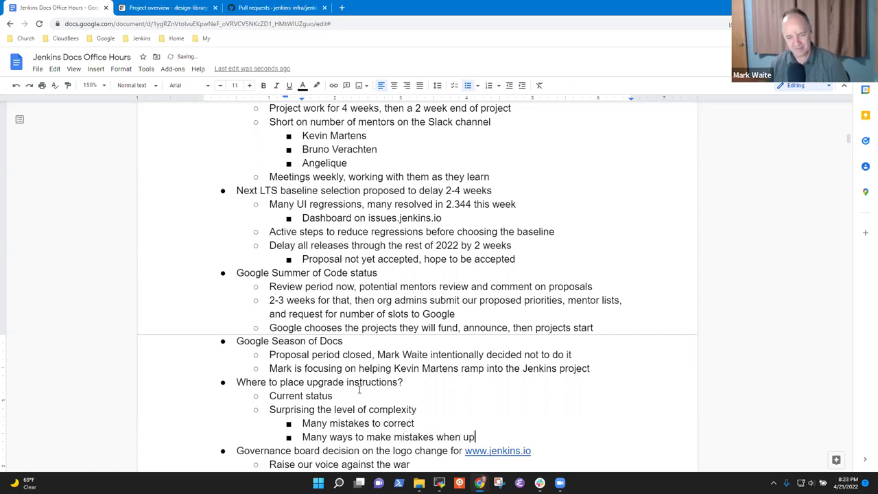
text(grading)
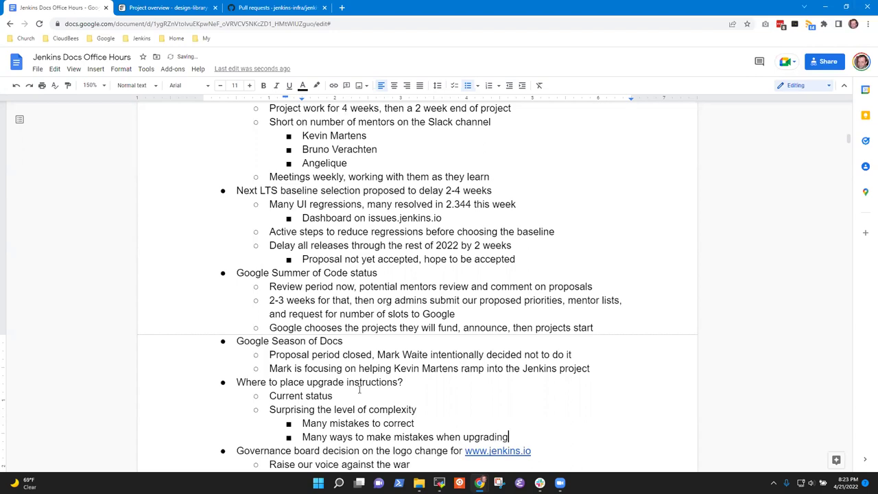
text(in existing behaviors)
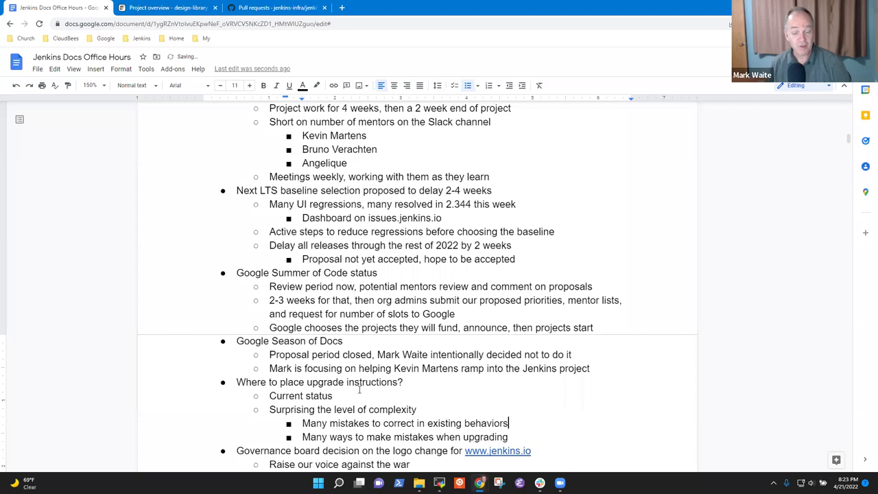
key(shift+End)
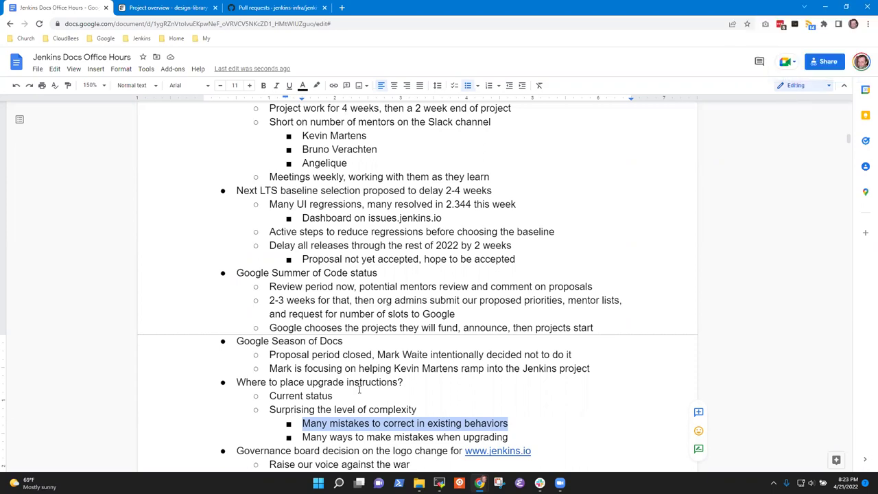
key(Right)
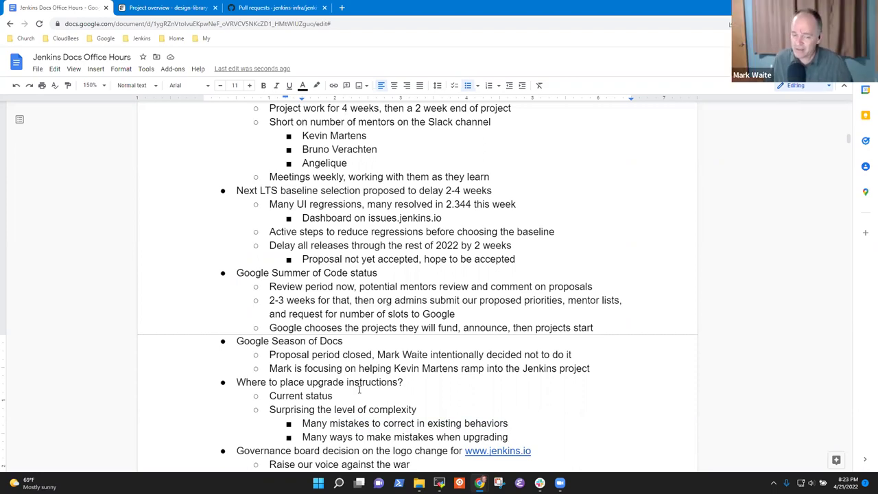
key(Down)
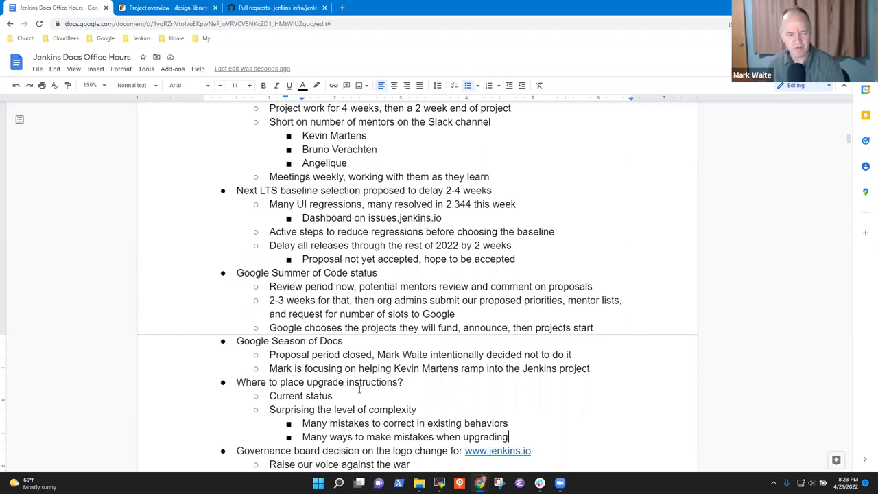
Place the cursor on the governance board line and return to the jenkins.io pull requests list
scroll(359, 390, down, 3)
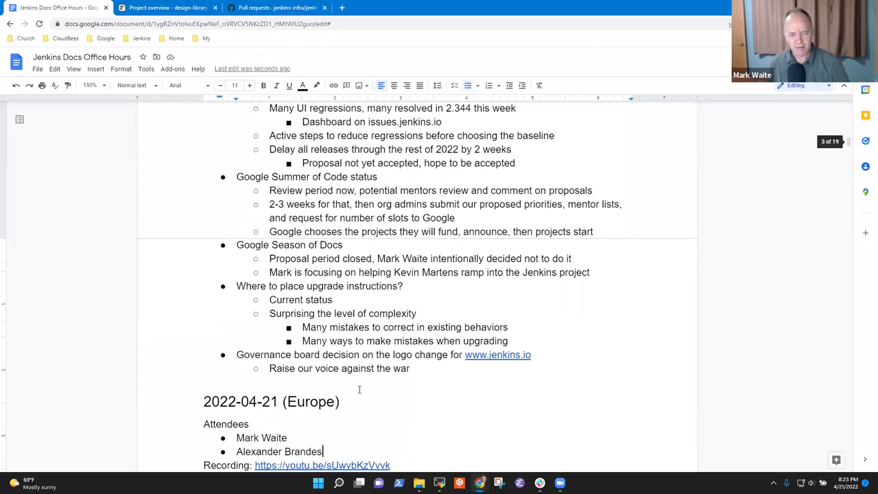
key(Down)
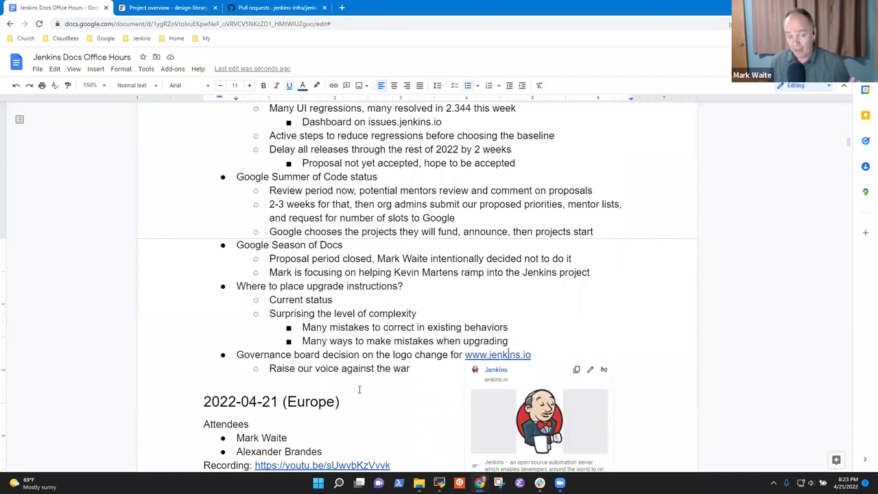
key(Up)
key(Up)
key(Up)
key(Up)
key(shift+Home)
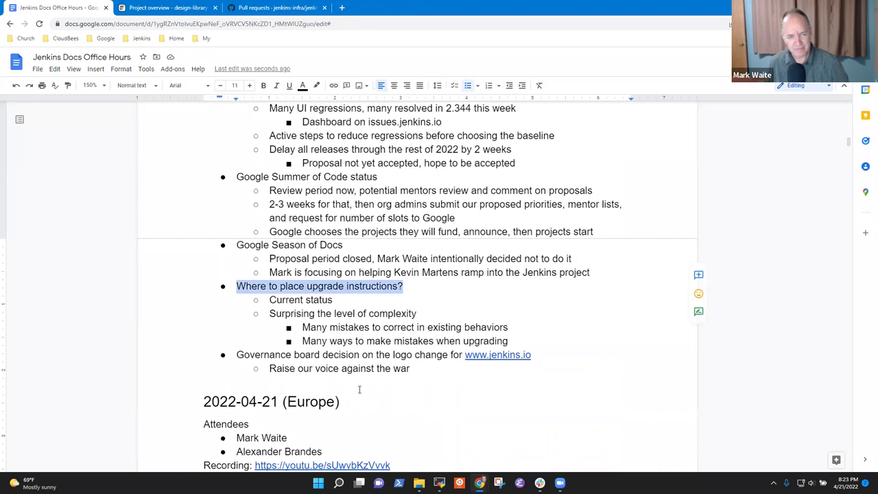
click(380, 355)
click(280, 7)
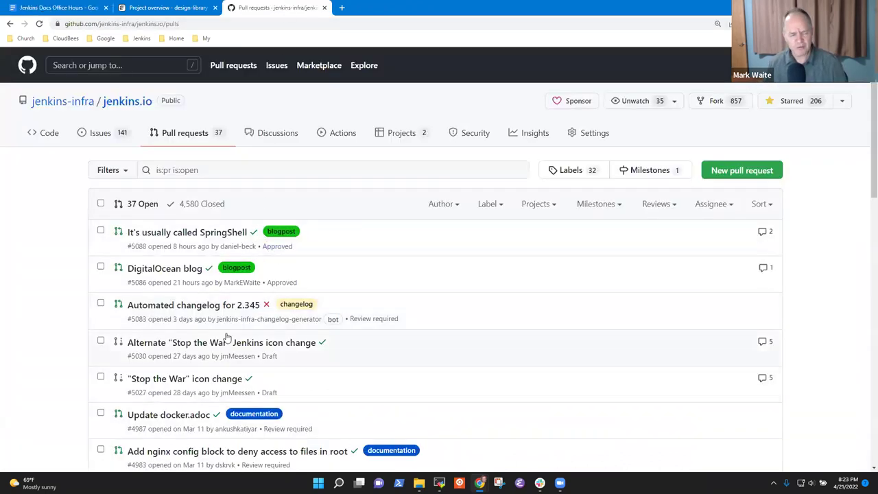
Open the 'Stop the War' icon change pull request #5027 in a new tab and scroll to its merge box
scroll(326, 339, down, 2)
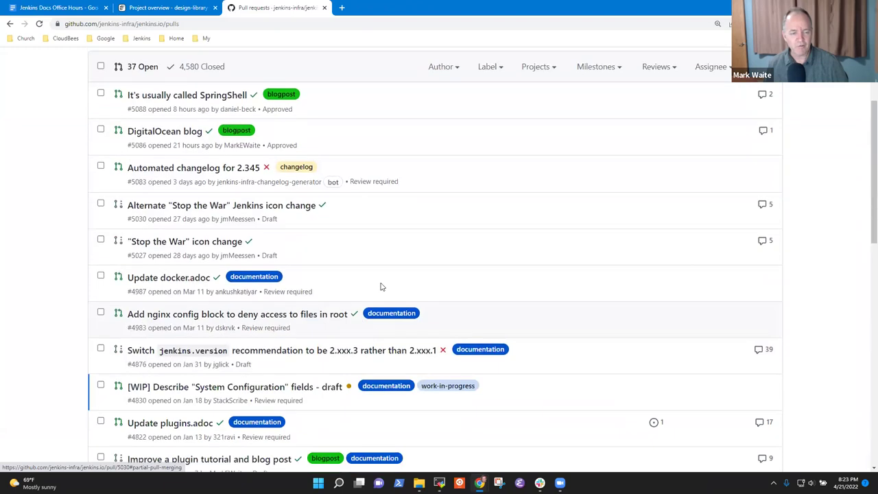
right_click(189, 244)
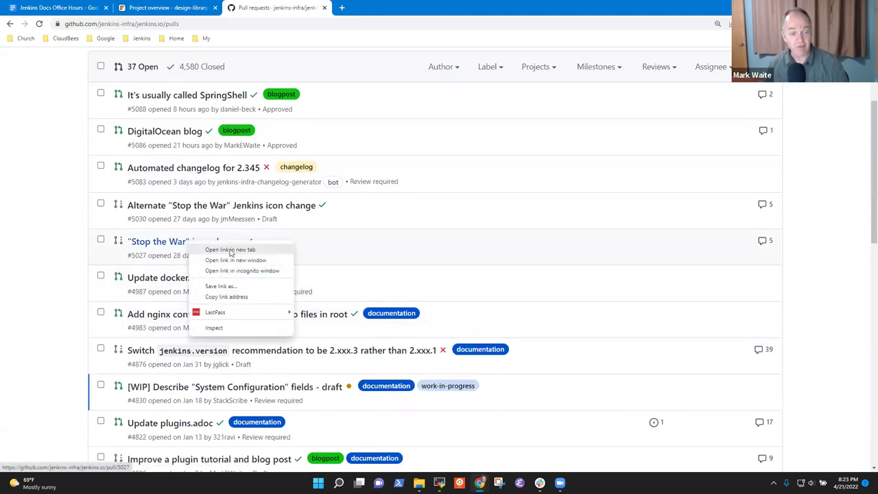
click(231, 250)
key(ctrl+Tab)
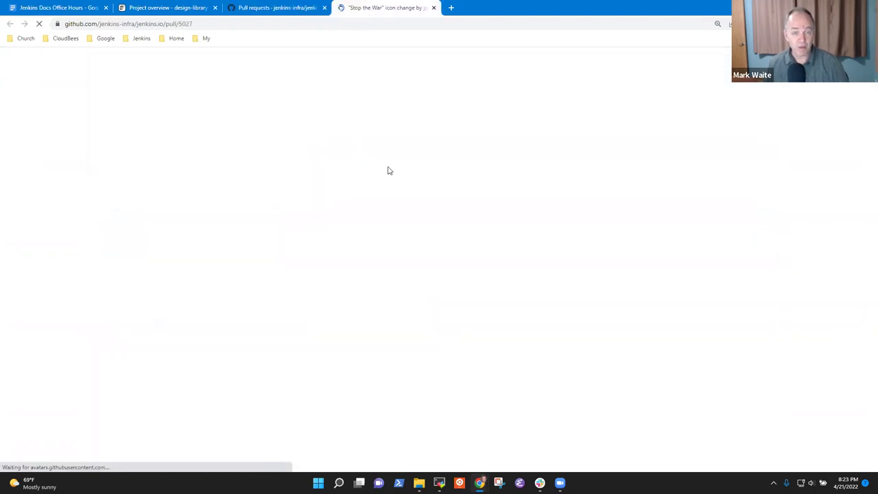
scroll(412, 268, down, 2)
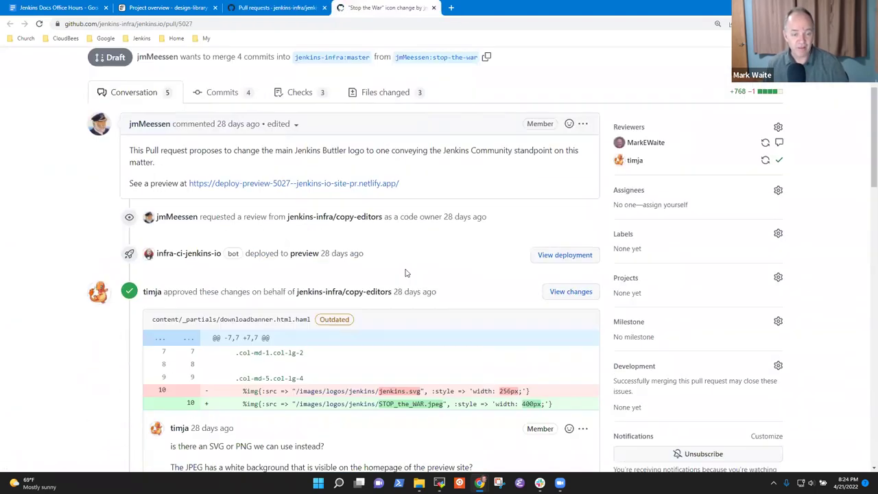
scroll(405, 273, down, 7)
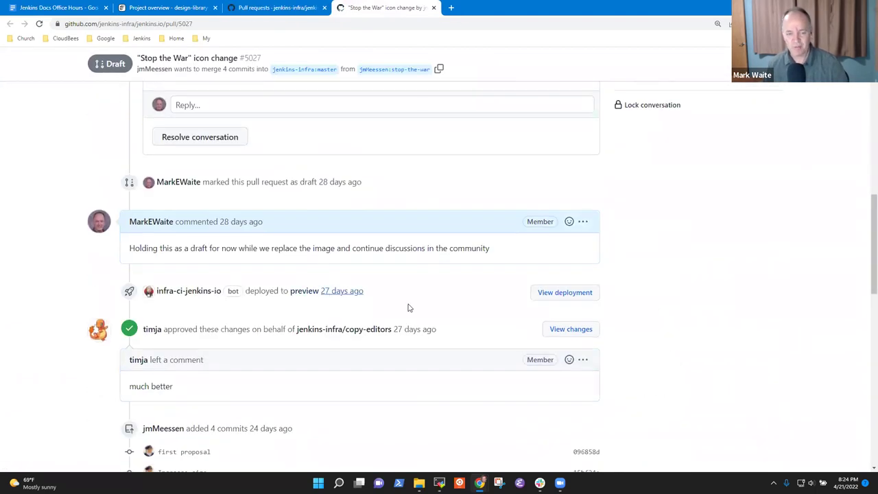
scroll(407, 309, down, 9)
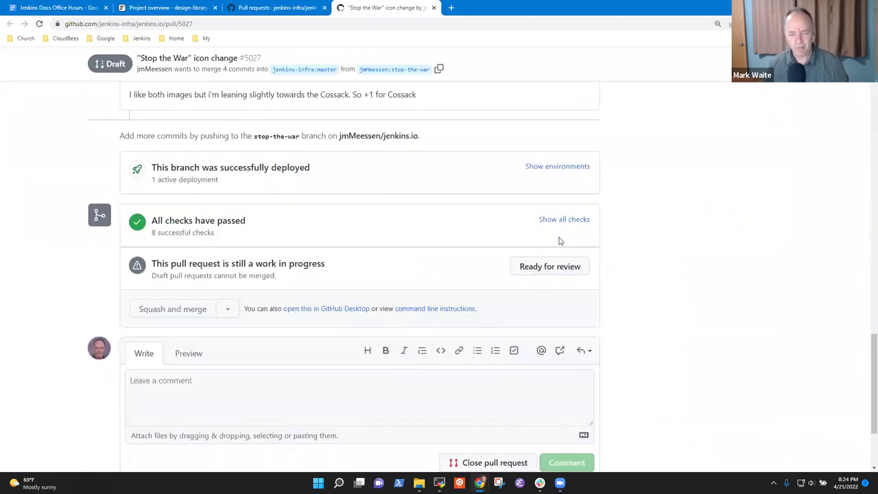
View the #5027 deploy preview at 150% past the warning, then return to the pull requests list
click(564, 168)
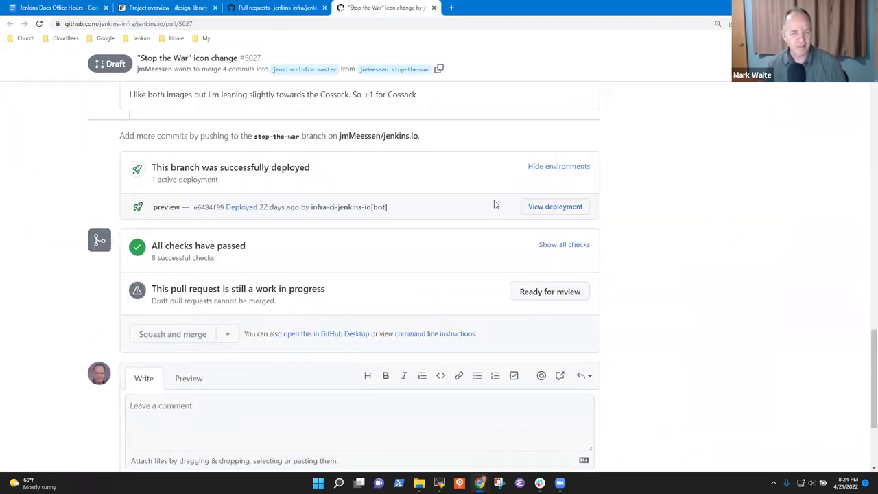
click(554, 210)
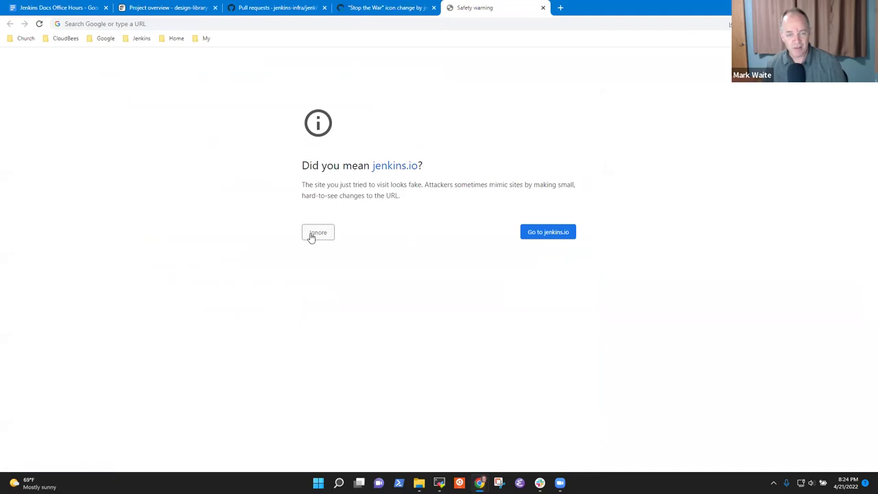
click(317, 233)
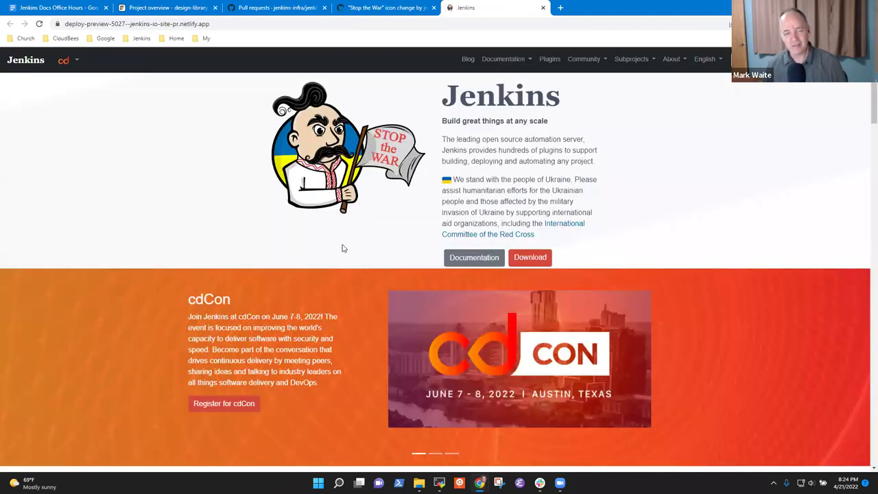
key(ctrl+plus)
key(ctrl+plus)
key(ctrl+plus)
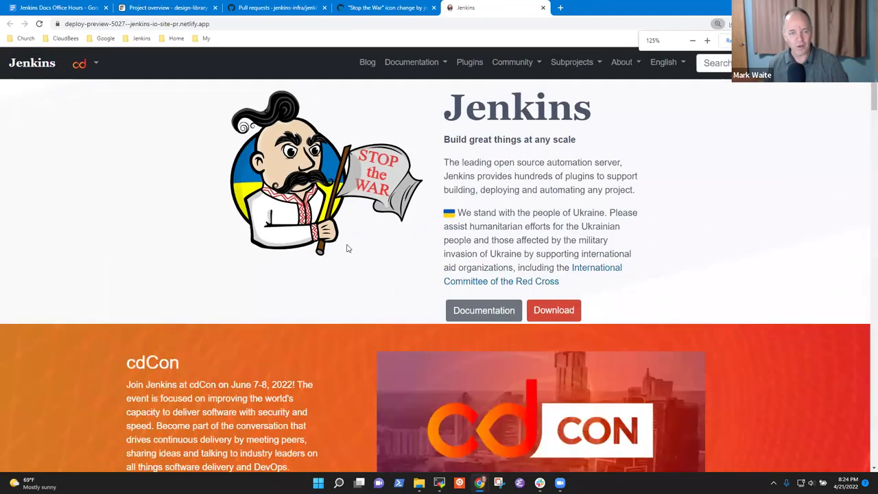
click(382, 8)
click(279, 7)
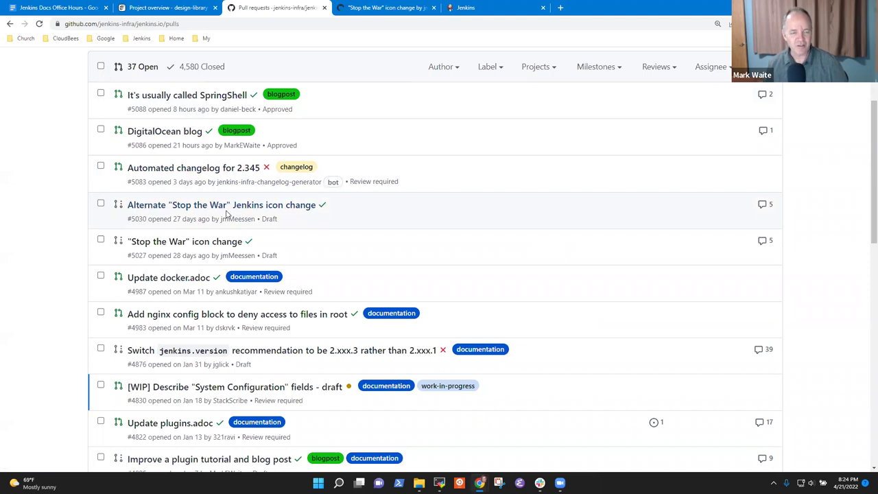
Open pull request #5030, review its changed files, and scroll its conversation down to the merge box
click(236, 205)
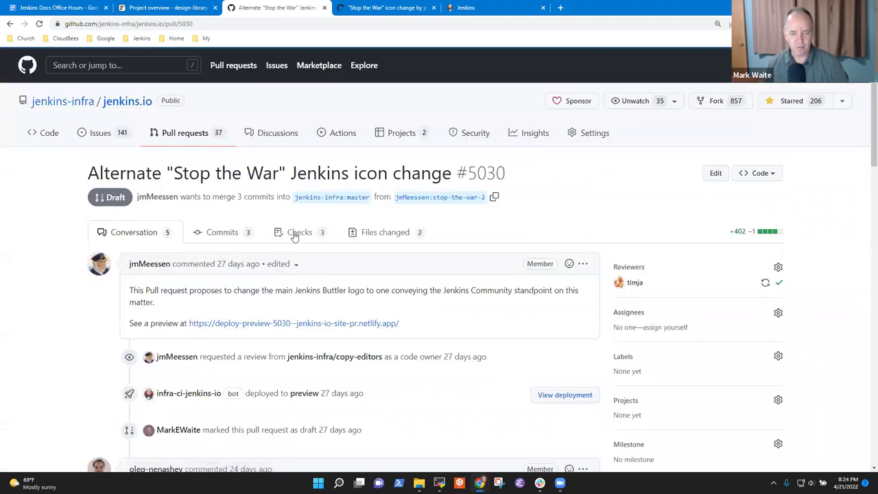
click(381, 233)
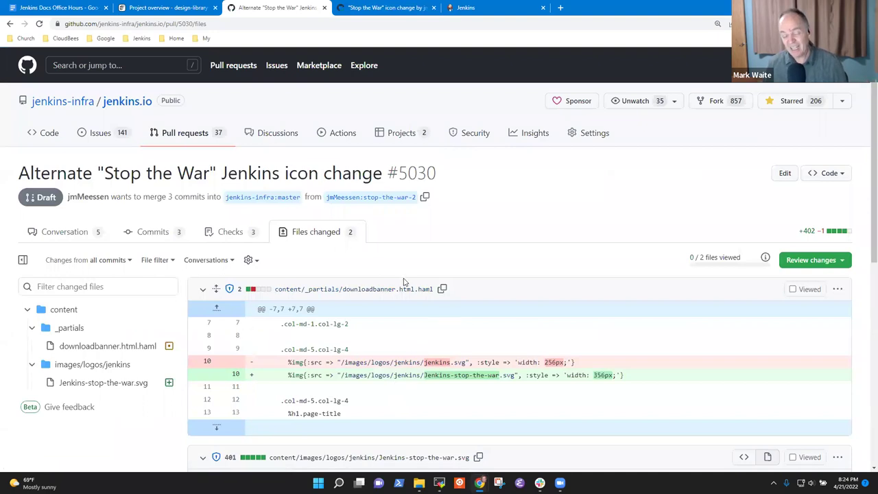
click(101, 237)
scroll(302, 295, down, 10)
scroll(364, 344, down, 4)
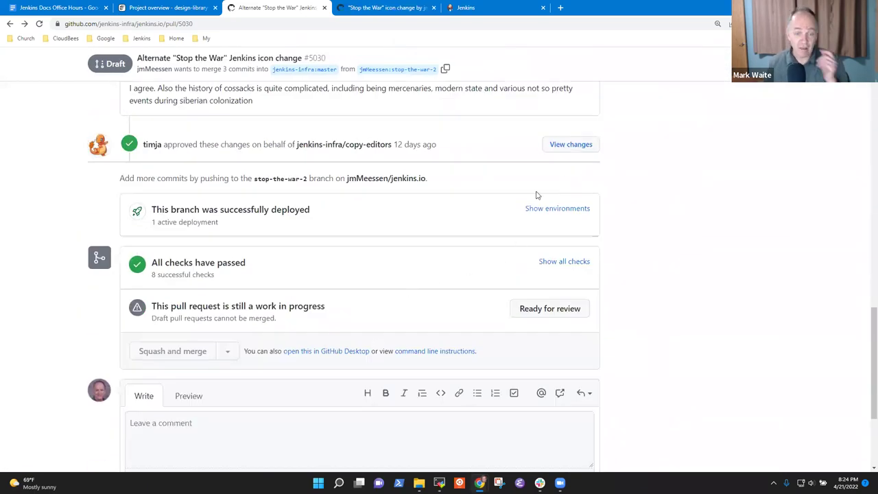
Open the #5030 deploy preview past the lookalike warning and settle its zoom at 150%
click(562, 209)
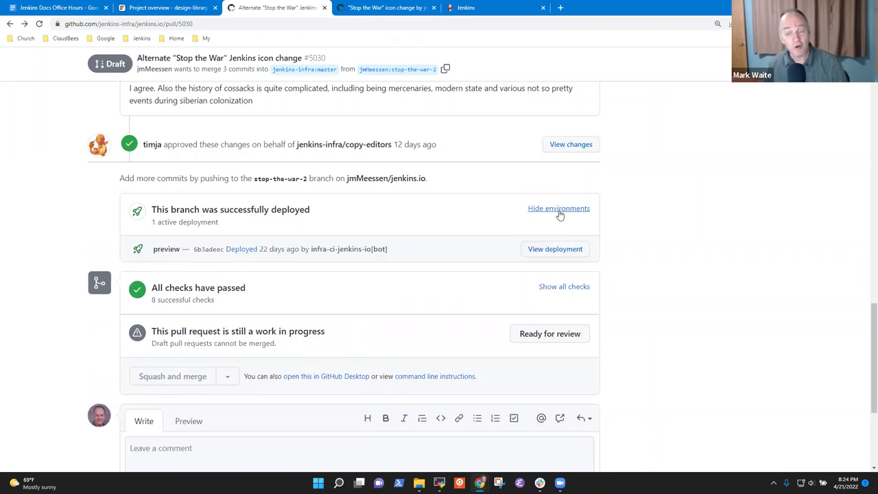
click(553, 249)
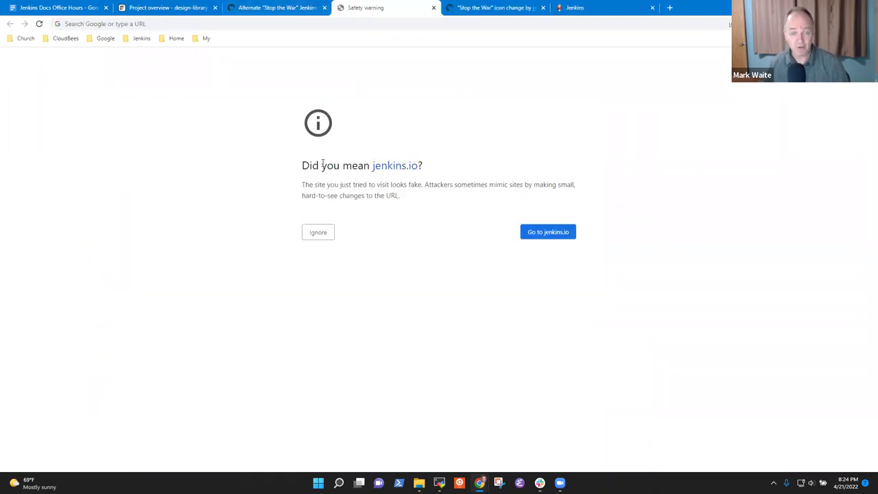
click(319, 234)
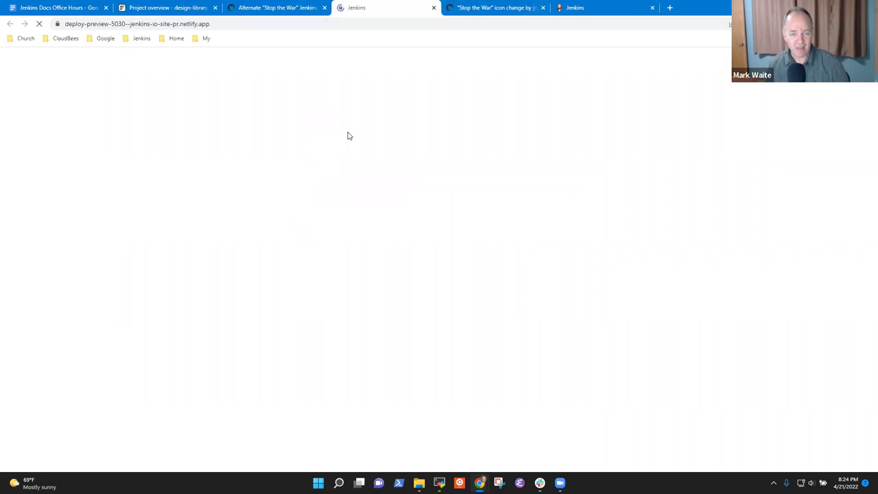
key(ctrl+plus)
key(ctrl+plus)
key(ctrl+plus)
key(ctrl+minus)
key(ctrl+plus)
key(ctrl+plus)
key(ctrl+minus)
key(ctrl+minus)
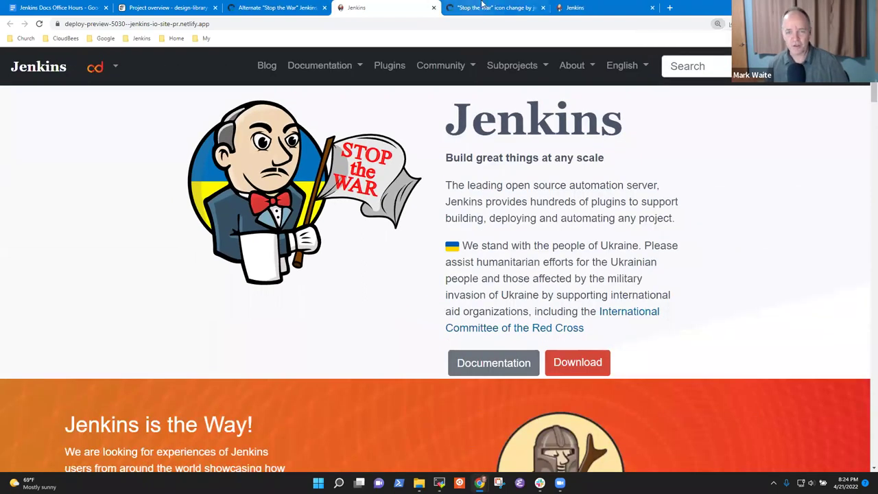
Move the Stop the War PR tab after the previews and compare the butler and Ukrainian-costumed mascots
click(507, 8)
drag(526, 10, 634, 9)
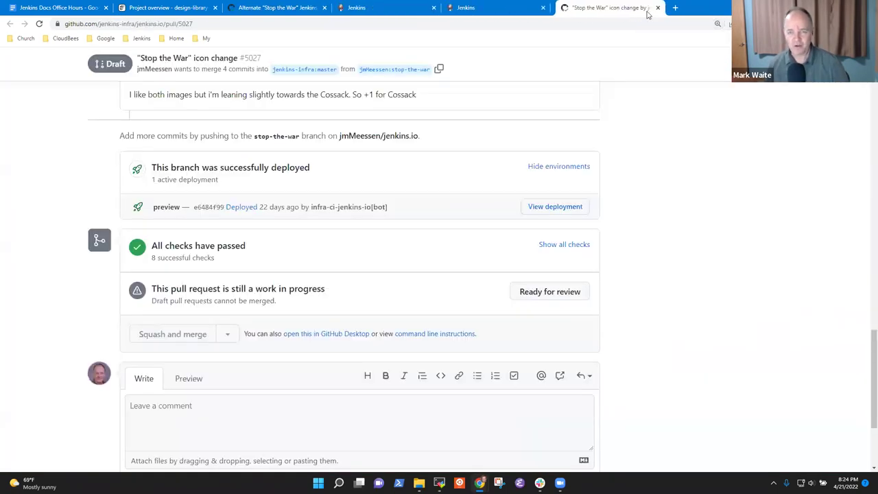
click(491, 8)
click(393, 8)
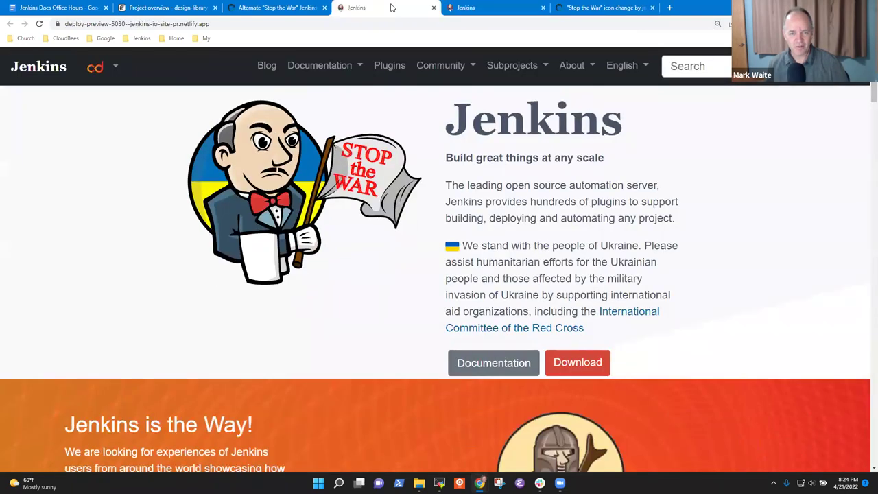
click(497, 9)
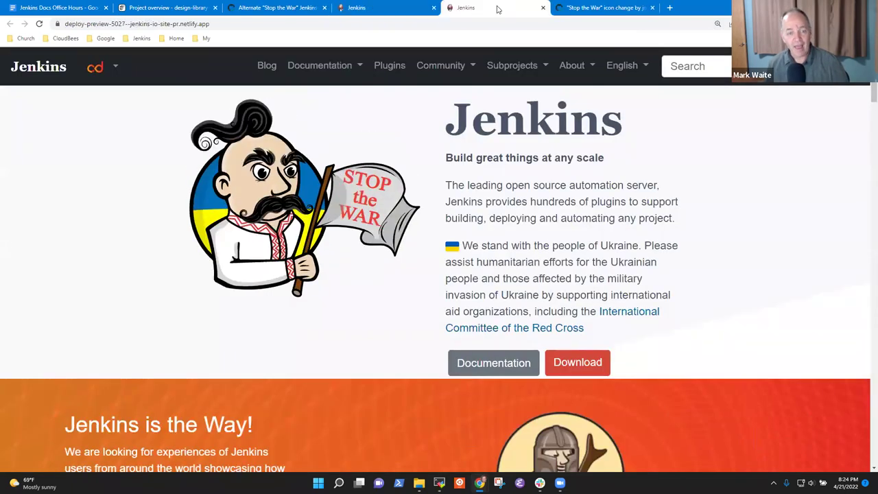
click(384, 7)
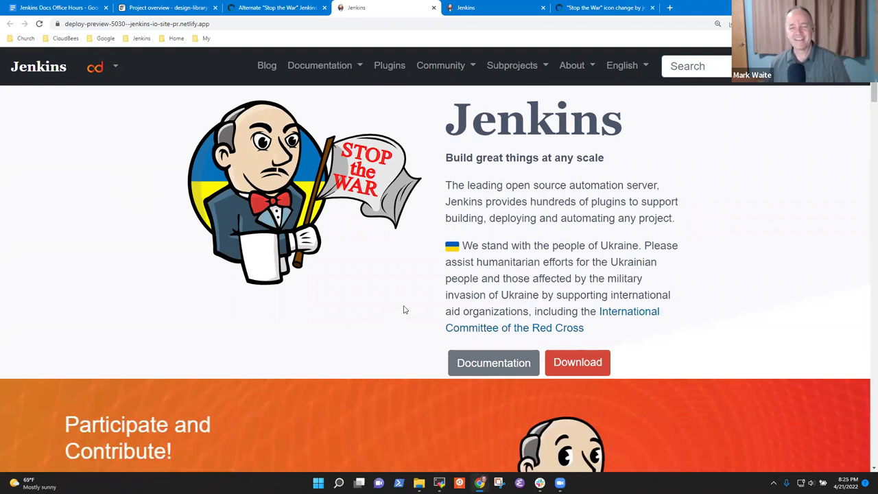
Highlight the Ukraine support paragraph and compare the 5030 and 5027 previews at reduced zoom
drag(590, 331, 448, 247)
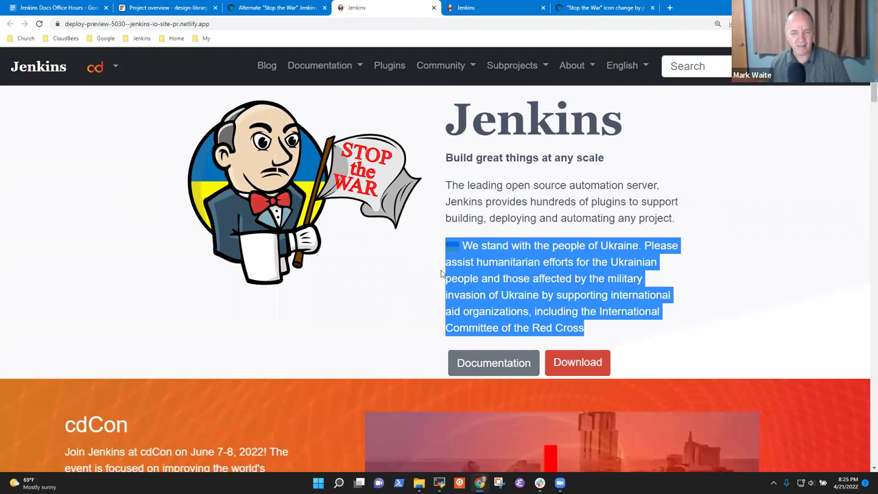
click(753, 327)
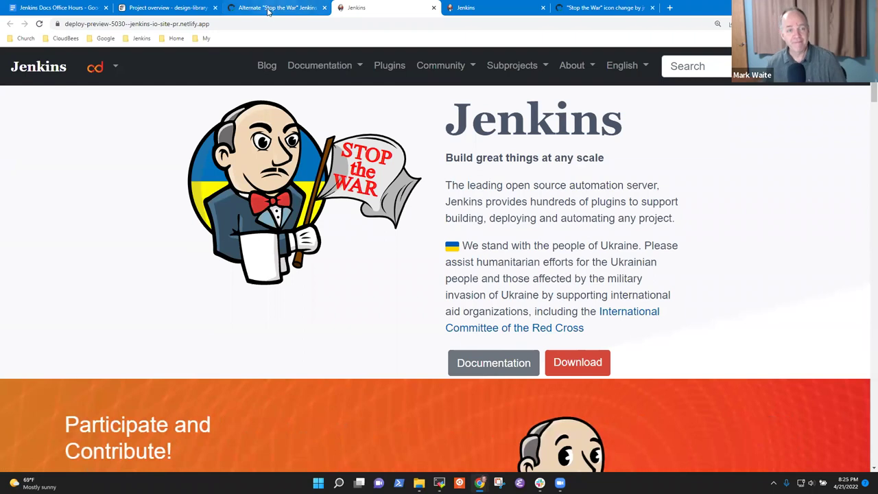
click(480, 7)
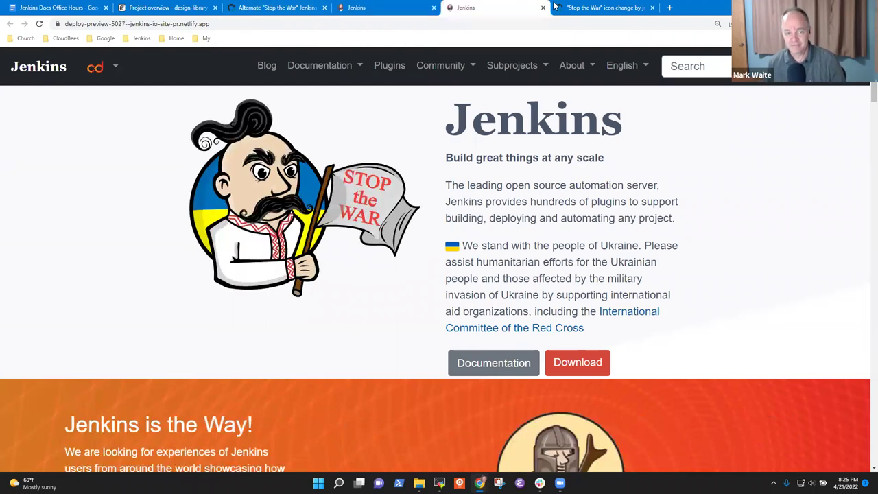
click(378, 8)
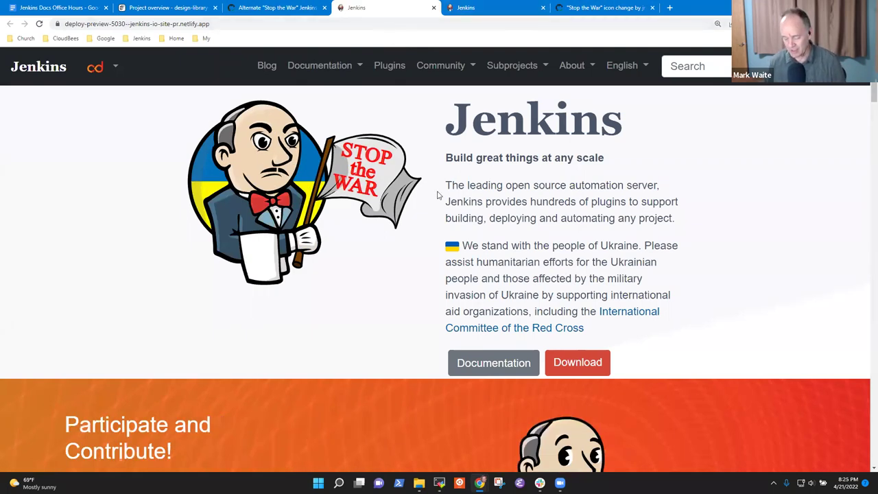
key(ctrl+minus)
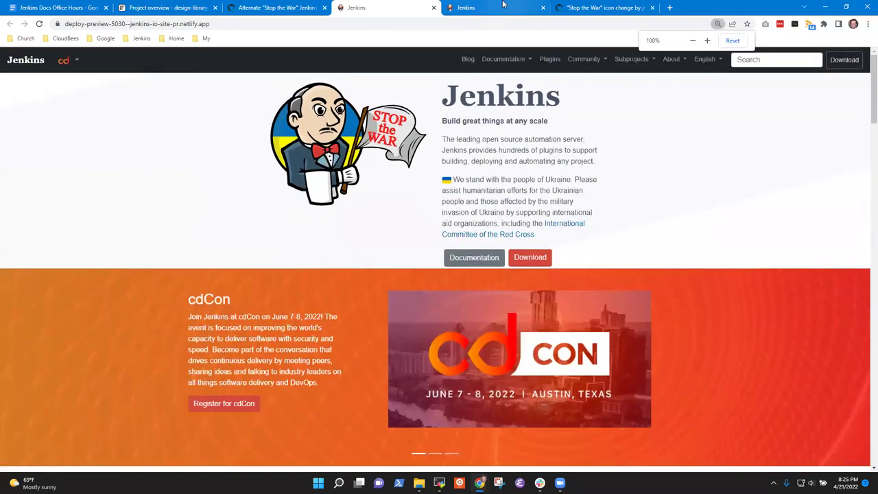
click(482, 7)
key(ctrl+minus)
key(ctrl+minus)
key(ctrl+minus)
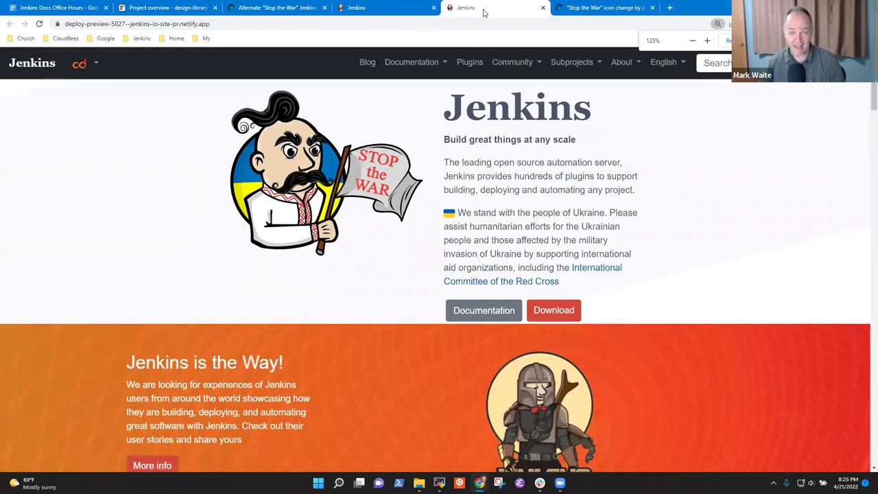
Check the Office Hours notes, then settle on the 5027 preview and open its About pages
click(69, 9)
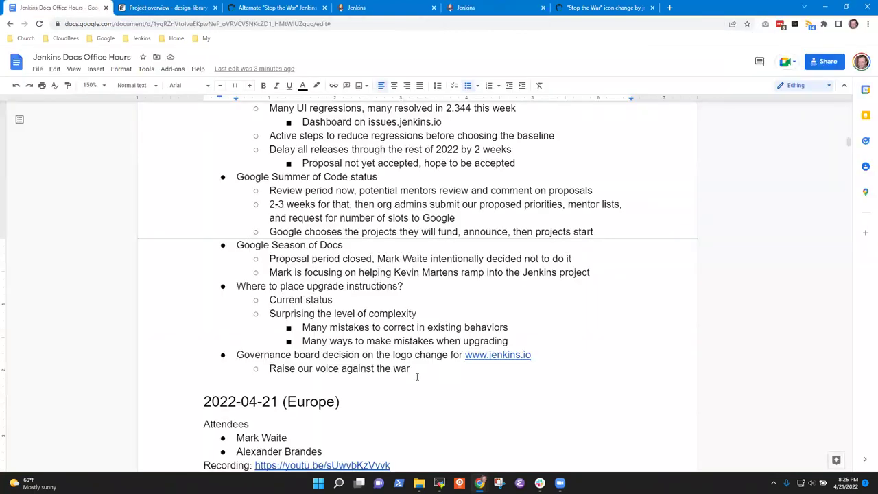
click(385, 8)
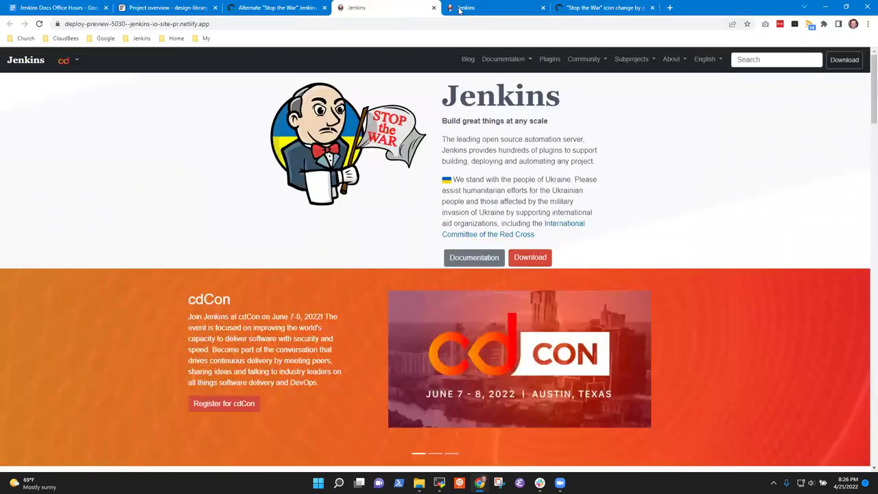
click(501, 9)
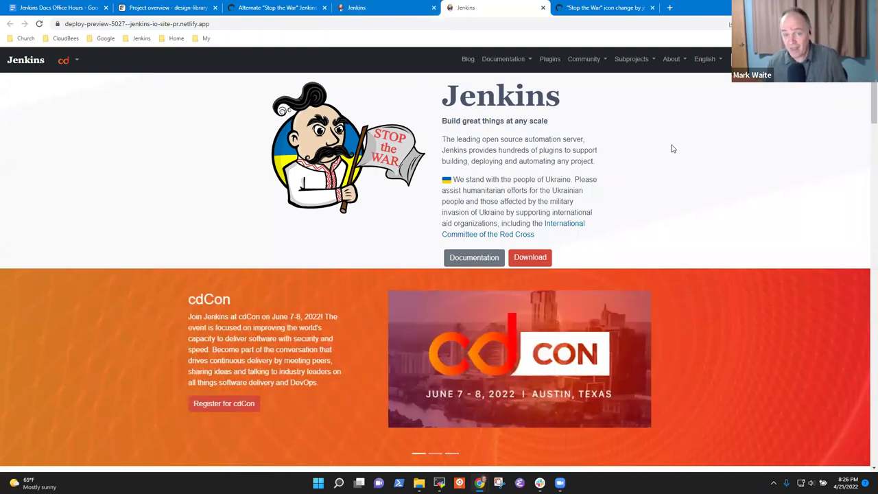
click(672, 59)
Open the Jenkins Artwork page and browse the mascot logos like Duchess France, Evergreen, Fire, Cowboy
click(682, 147)
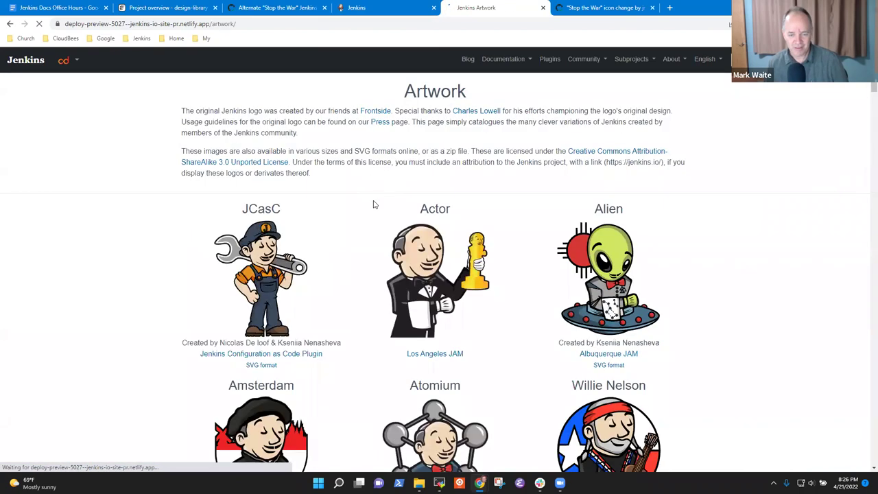
scroll(373, 210, down, 12)
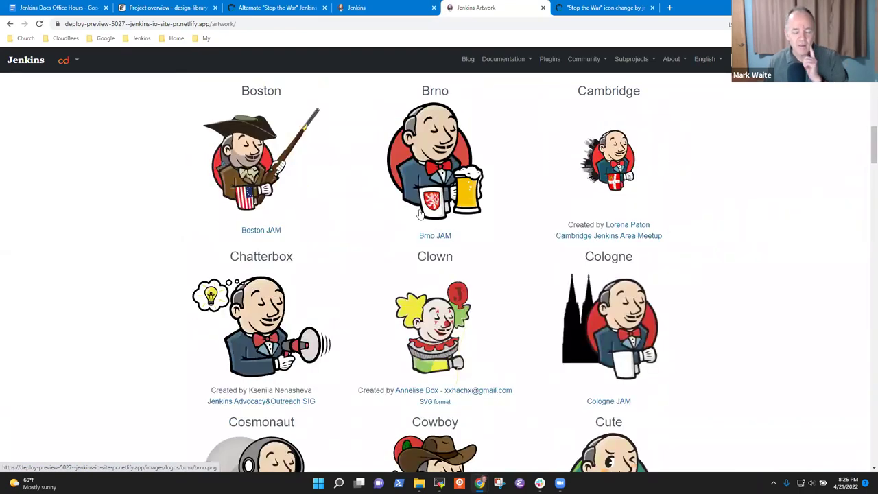
scroll(422, 215, down, 8)
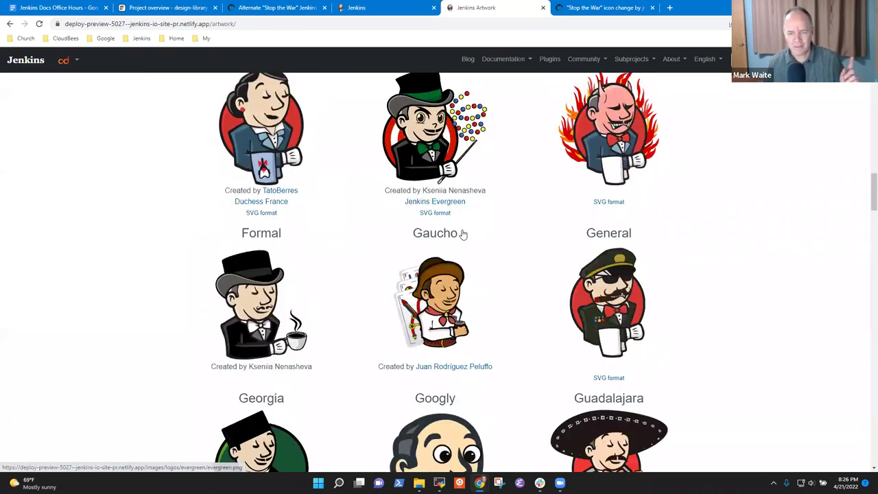
scroll(465, 234, down, 3)
scroll(467, 234, down, 1)
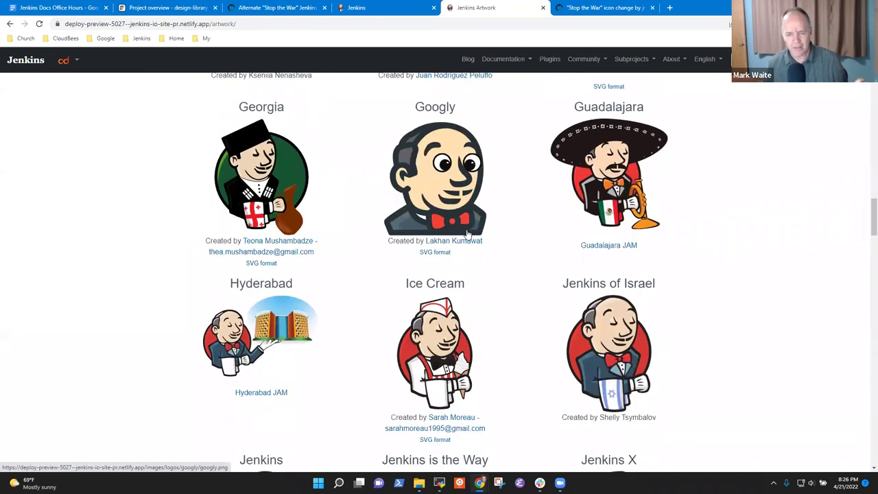
scroll(467, 235, down, 10)
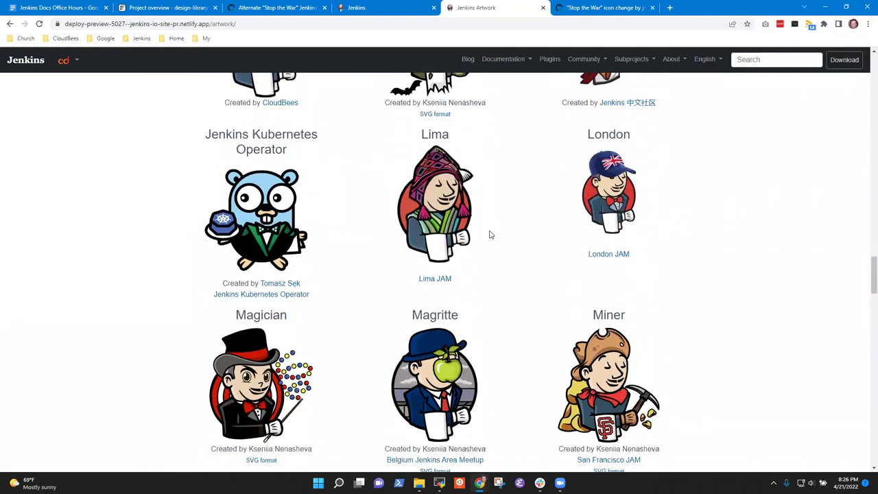
scroll(491, 234, down, 8)
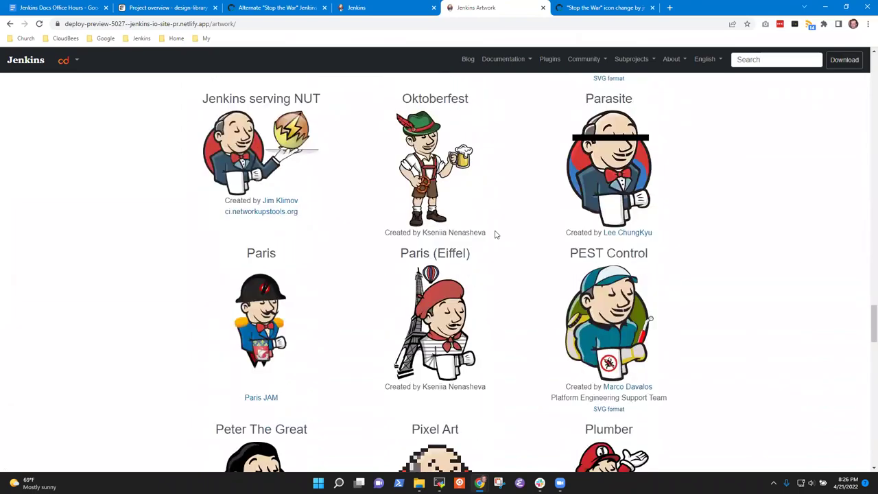
scroll(495, 235, down, 10)
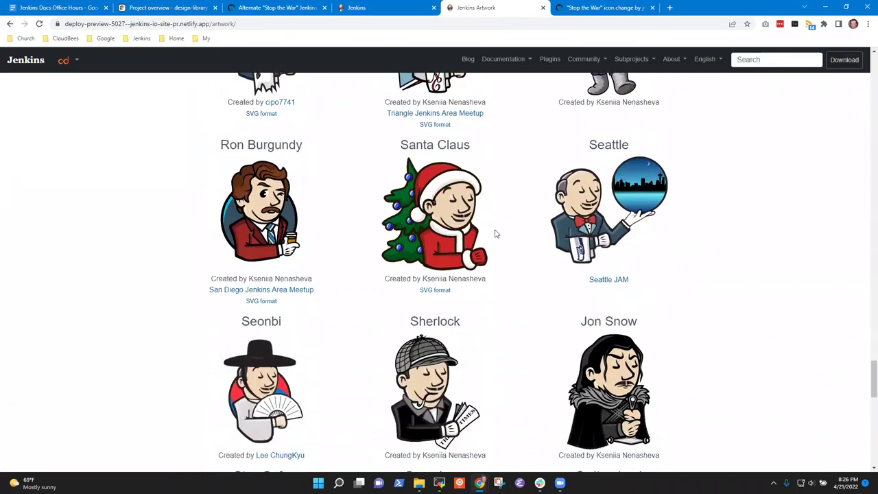
scroll(495, 234, down, 8)
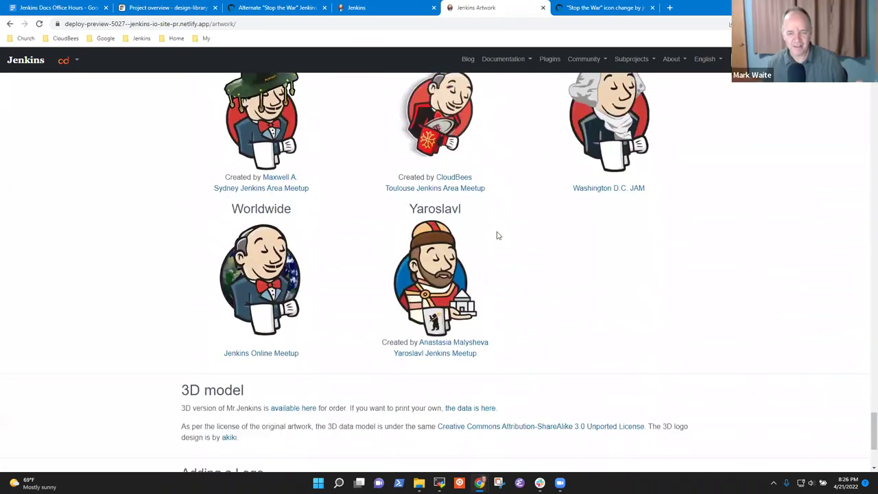
scroll(498, 235, up, 6)
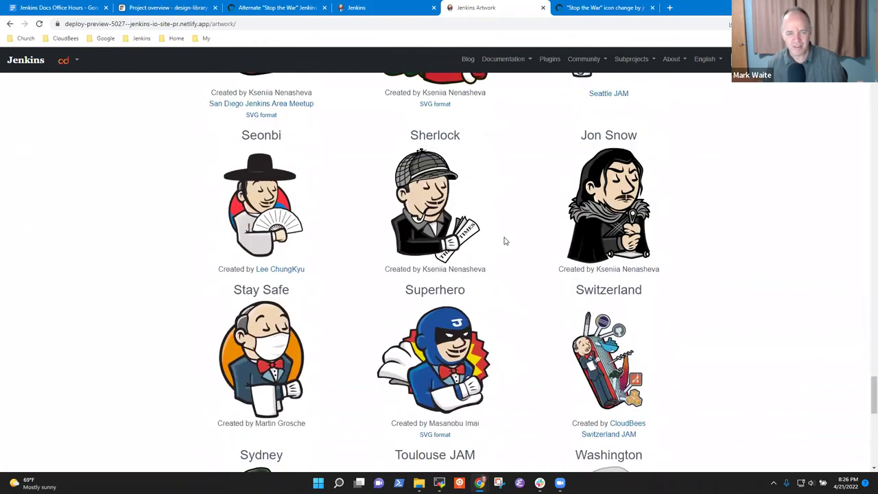
scroll(504, 241, up, 6)
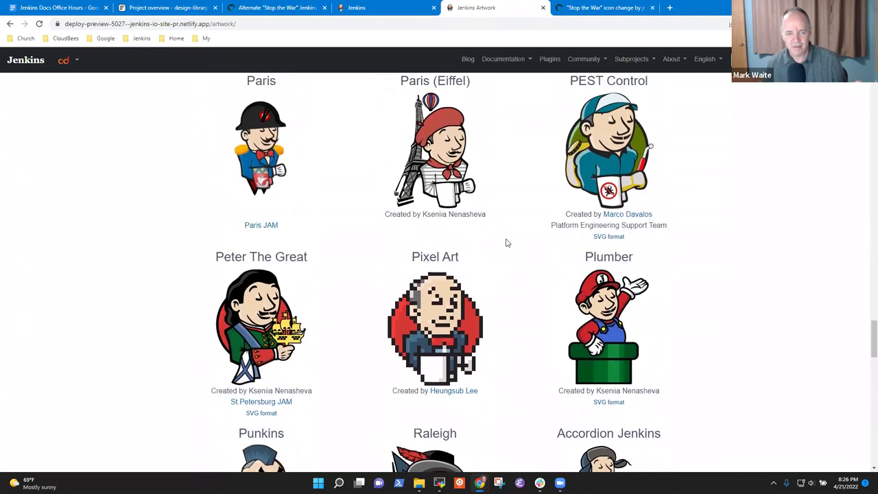
scroll(512, 246, up, 1)
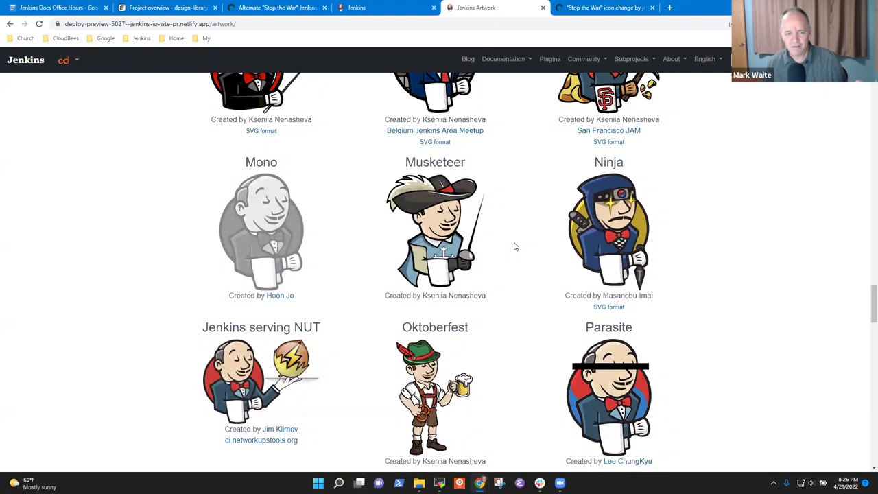
scroll(516, 247, up, 2)
scroll(517, 247, up, 2)
scroll(516, 246, up, 2)
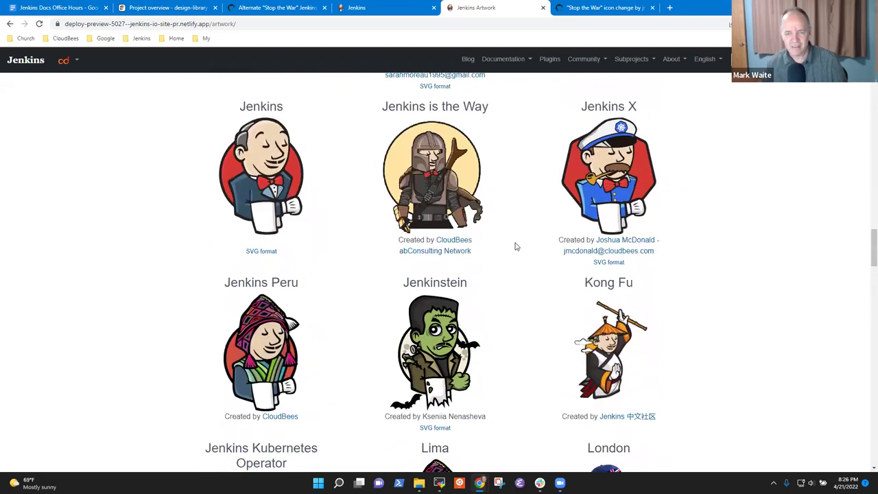
scroll(517, 247, up, 5)
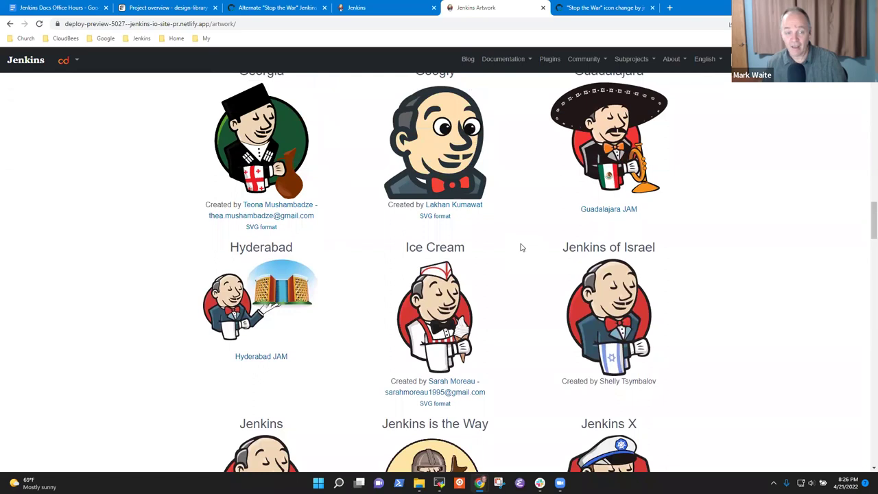
scroll(521, 247, up, 4)
scroll(521, 247, up, 7)
scroll(521, 247, up, 2)
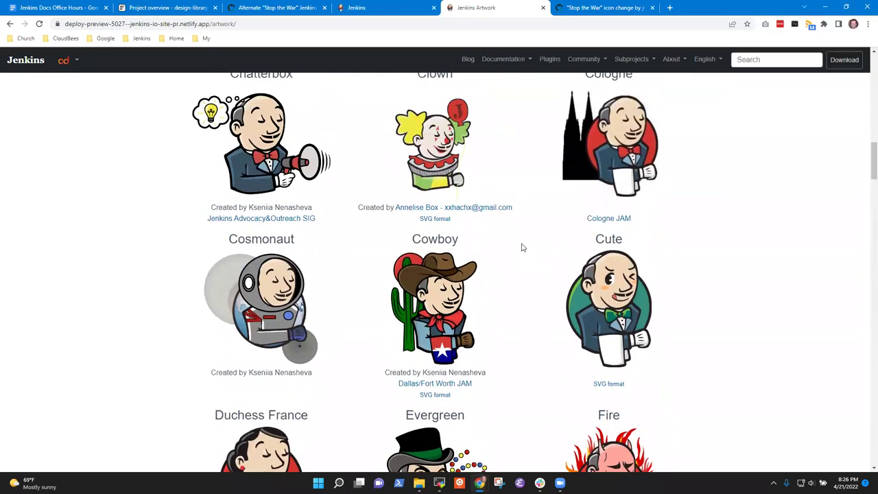
scroll(521, 247, down, 4)
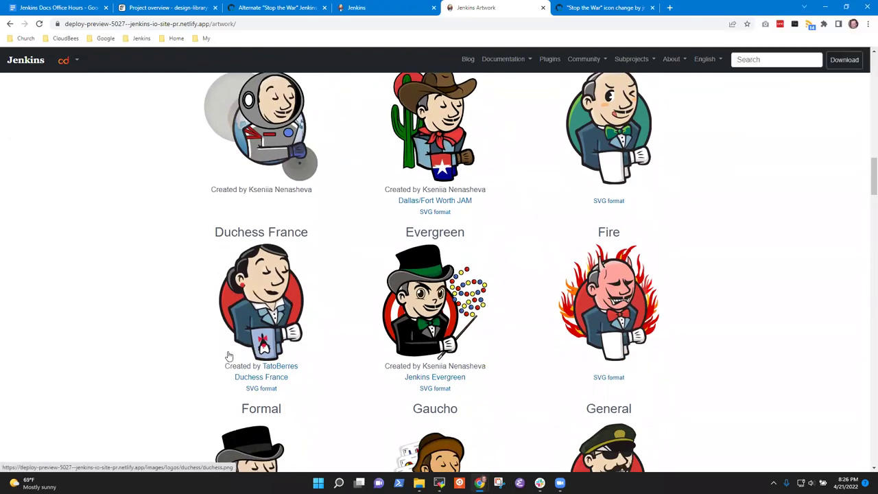
right_click(259, 322)
click(113, 306)
key(ctrl+plus)
key(ctrl+plus)
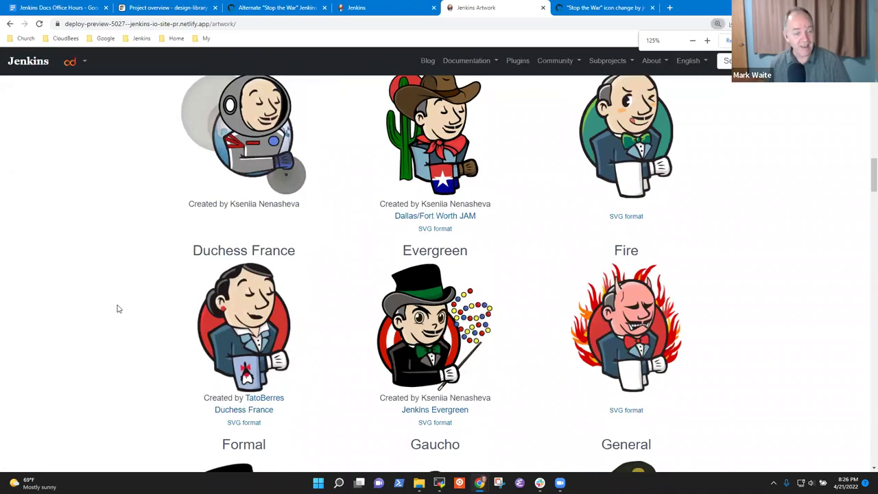
scroll(198, 260, down, 3)
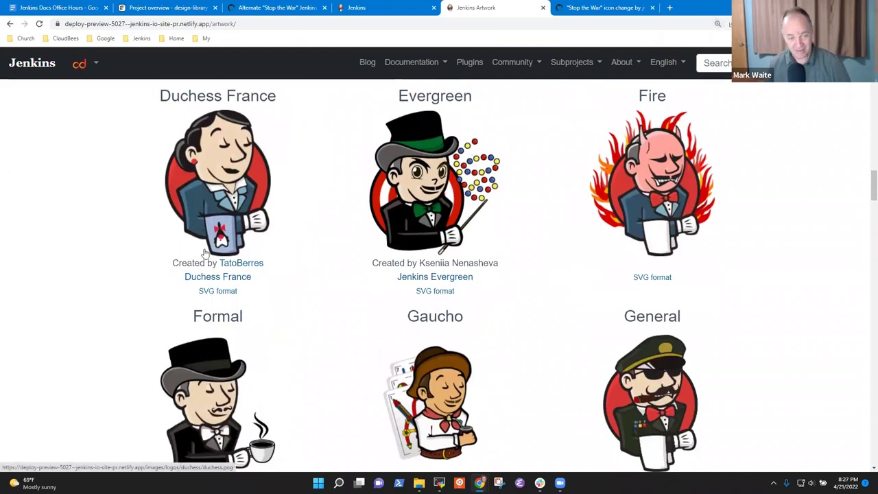
key(ctrl+minus)
key(ctrl+minus)
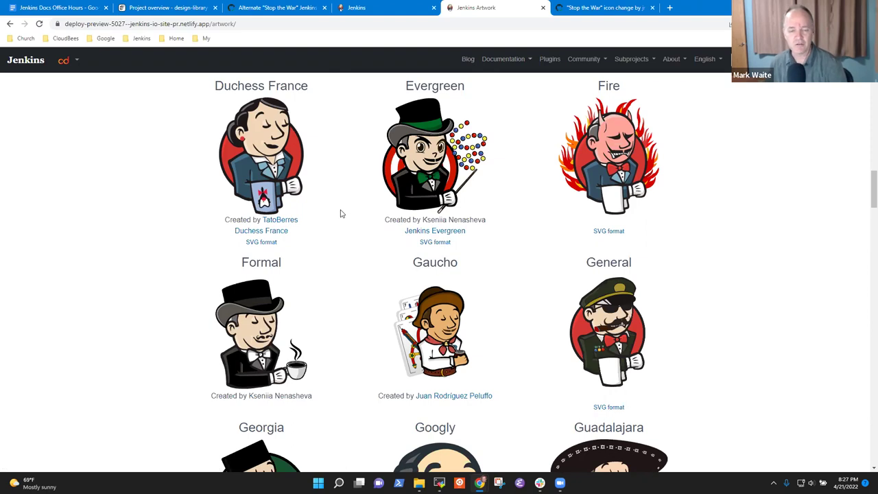
Append 'in Ukraine' to the 'Raise our voice against the war' bullet in the Office Hours notes
click(49, 8)
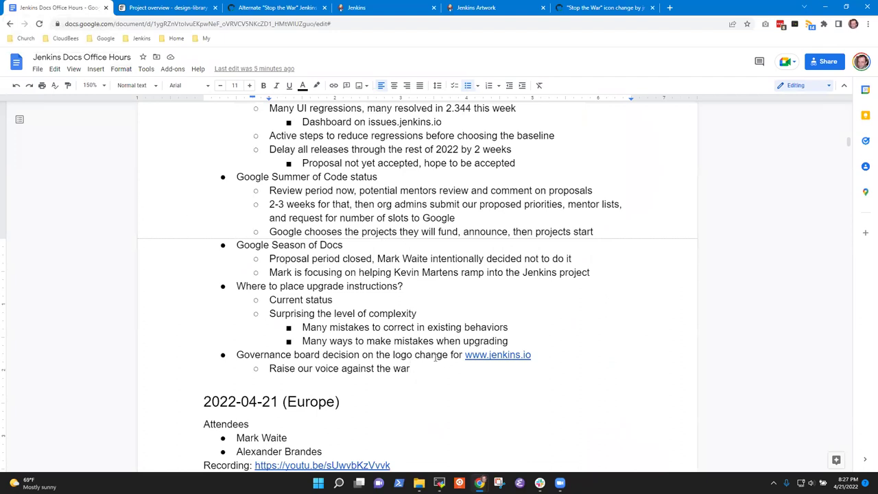
text(in Ukrain)
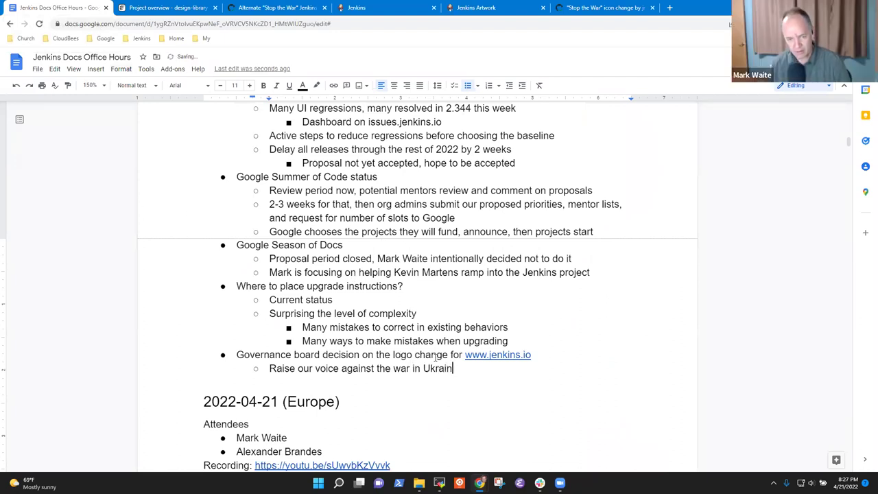
text(e)
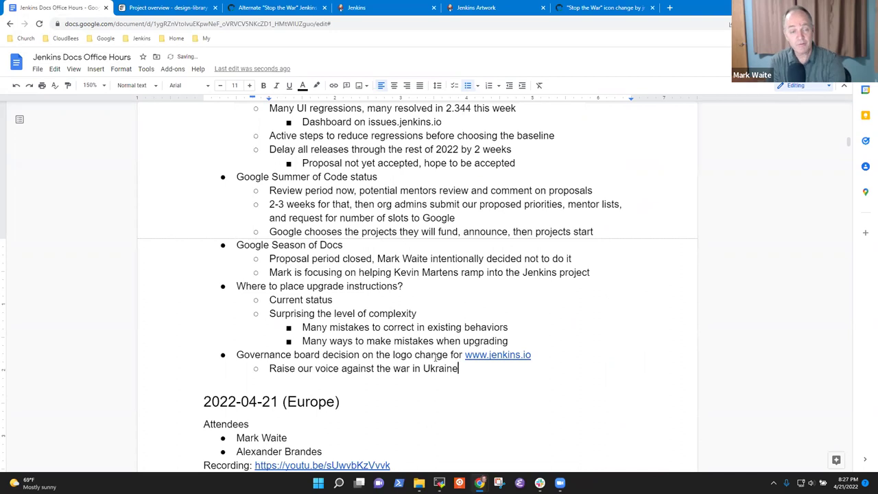